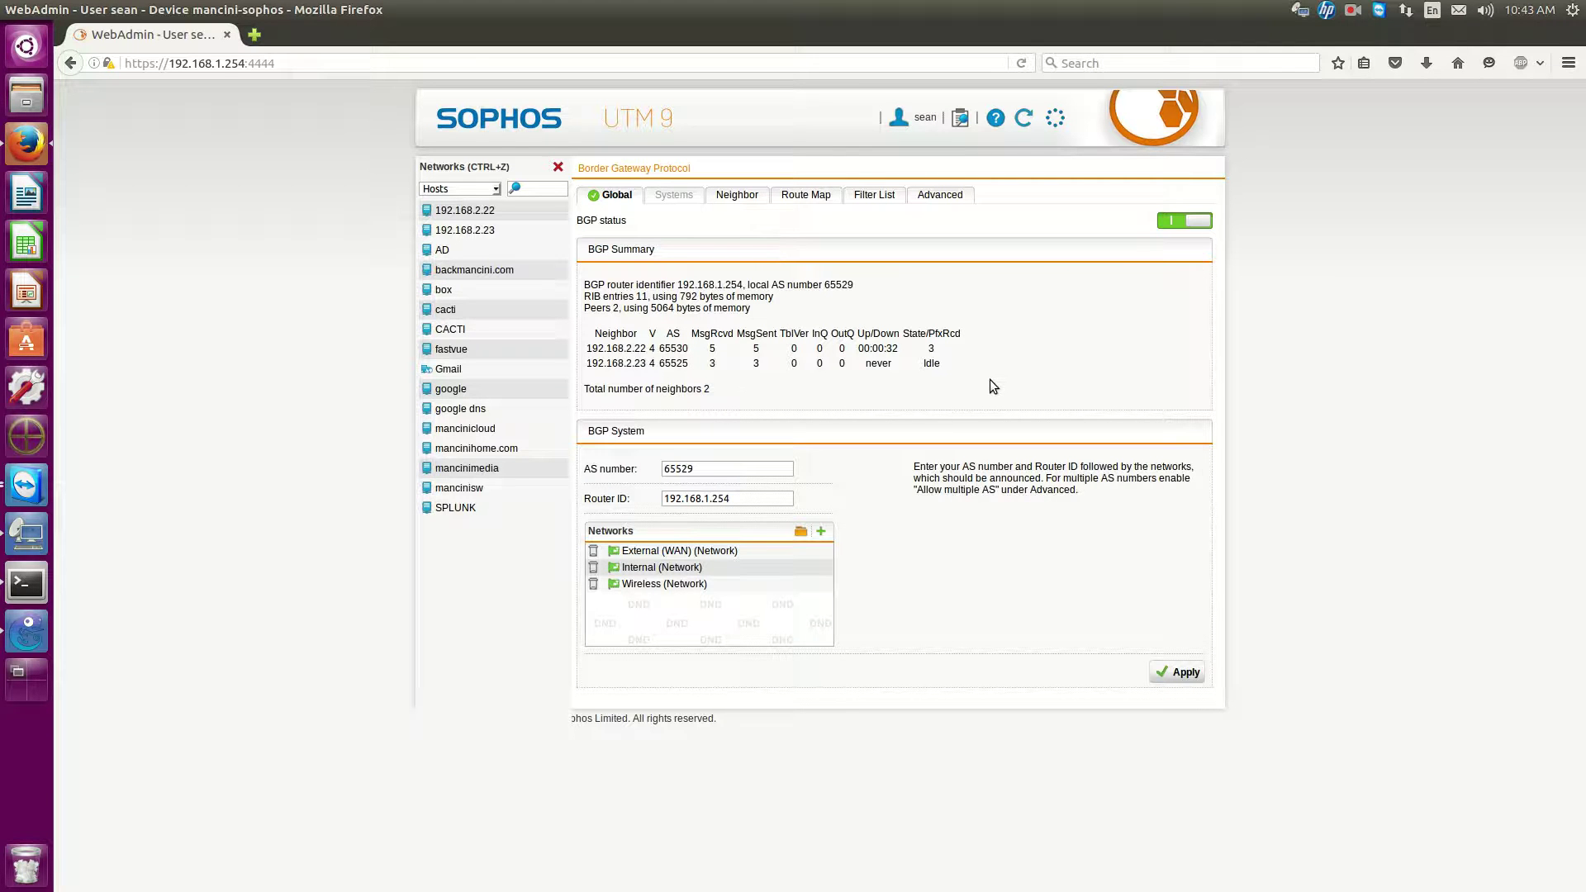
Close the Networks objects sidebar on the BGP Global tab to restore the WebAdmin main menu.
left_click(558, 165)
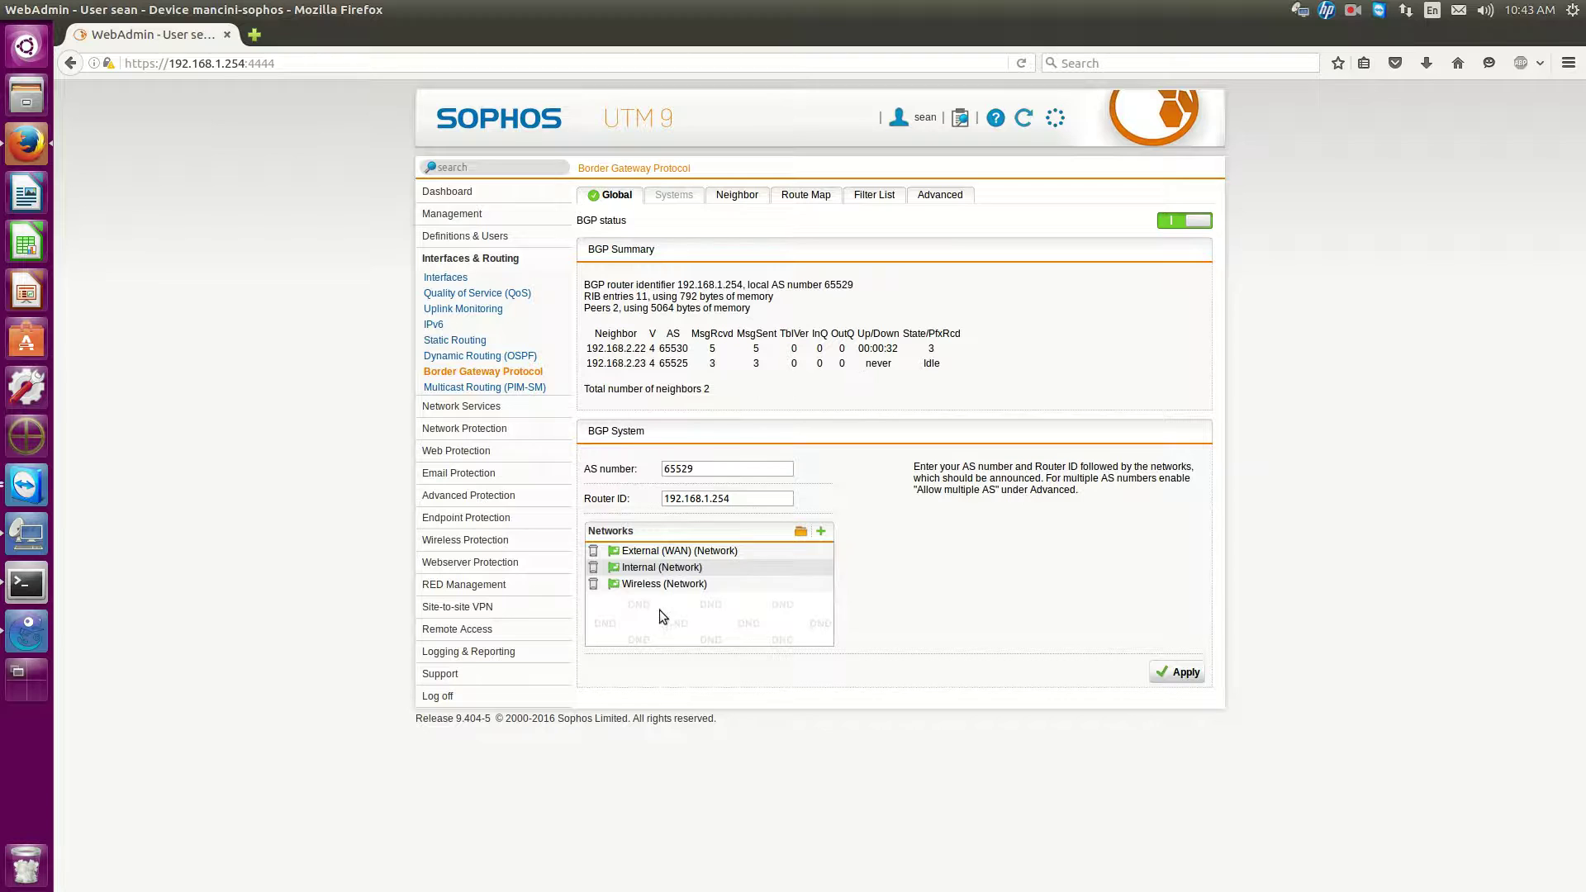
mouse_move(649, 587)
Go to Interfaces & Routing > Interfaces to list External (WAN), Internal, Lab Network and Wireless.
left_click(445, 277)
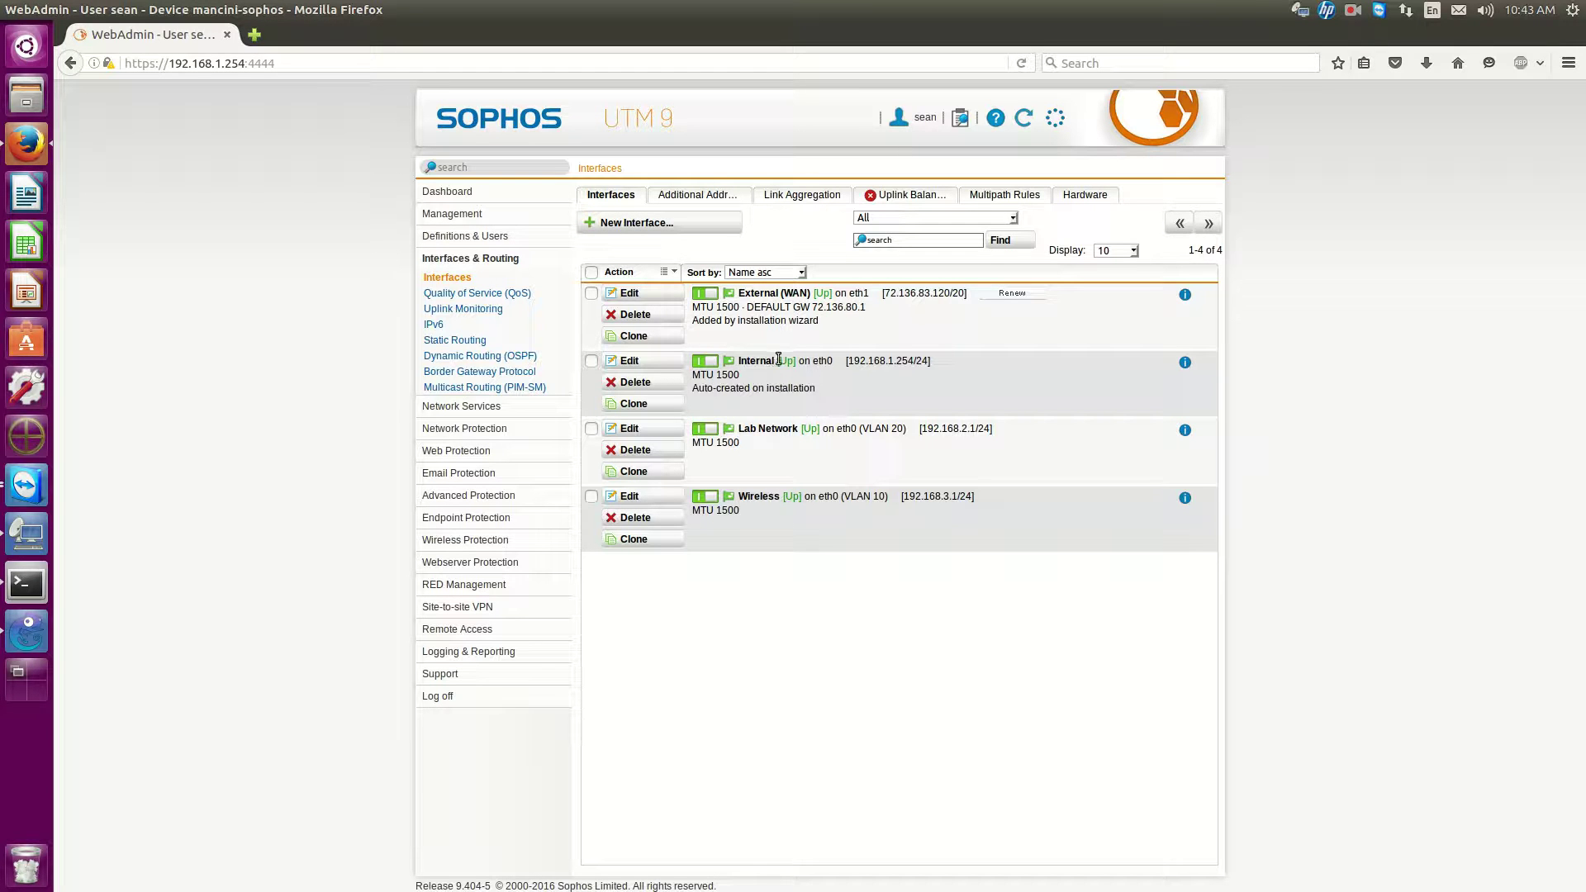
left_click(459, 311)
Bring up the GNS3 R1–R2 topology alongside Firefox's Border Gateway Protocol page.
left_click(27, 670)
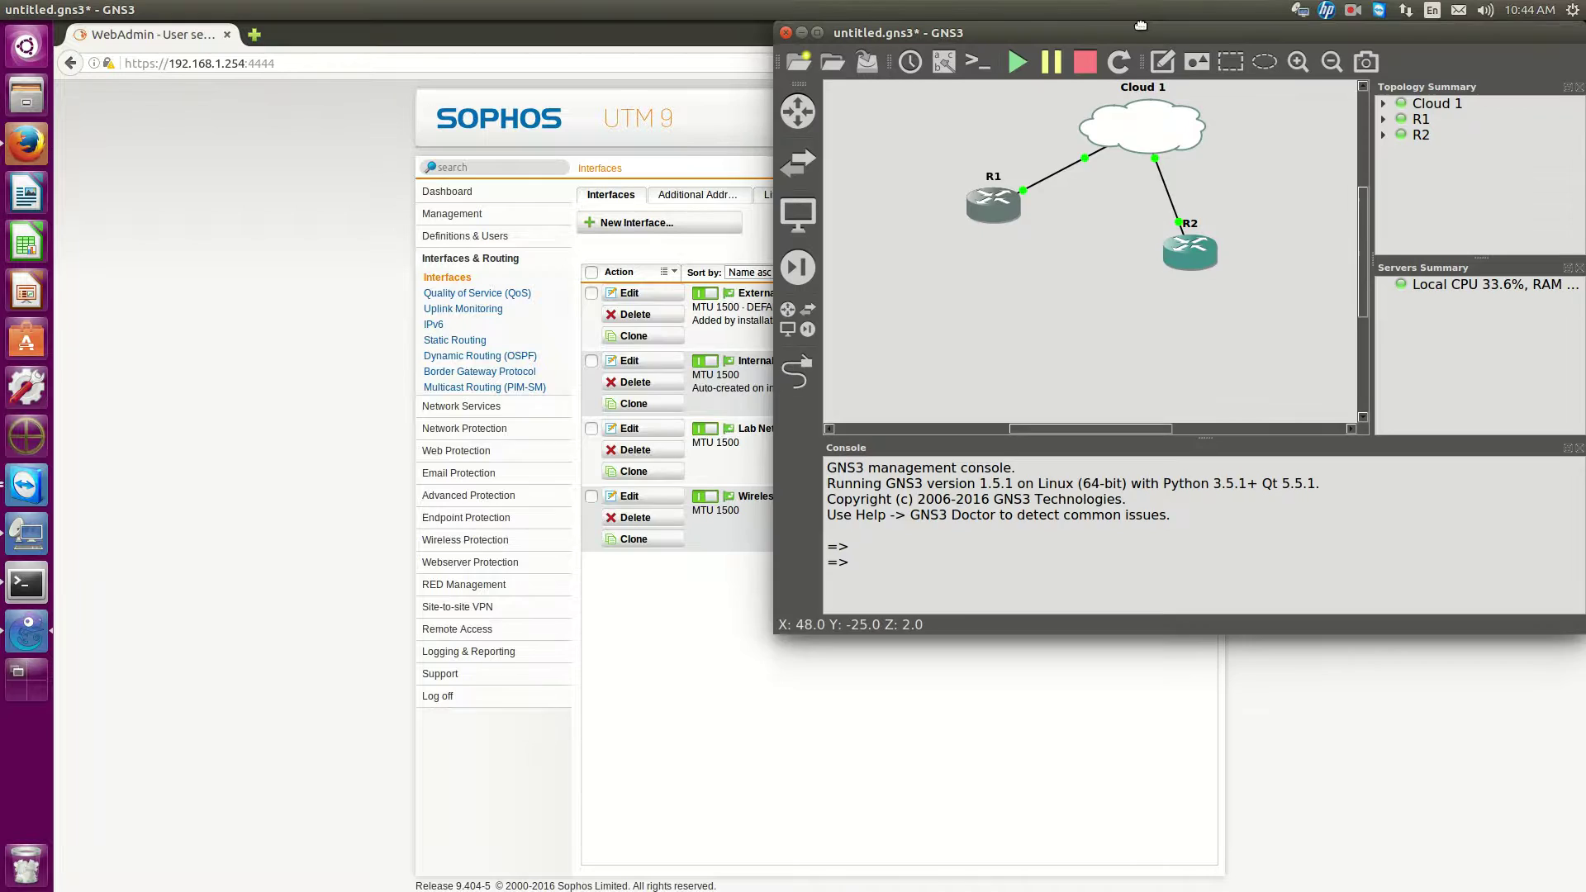
left_click_drag(1137, 32, 1117, 128)
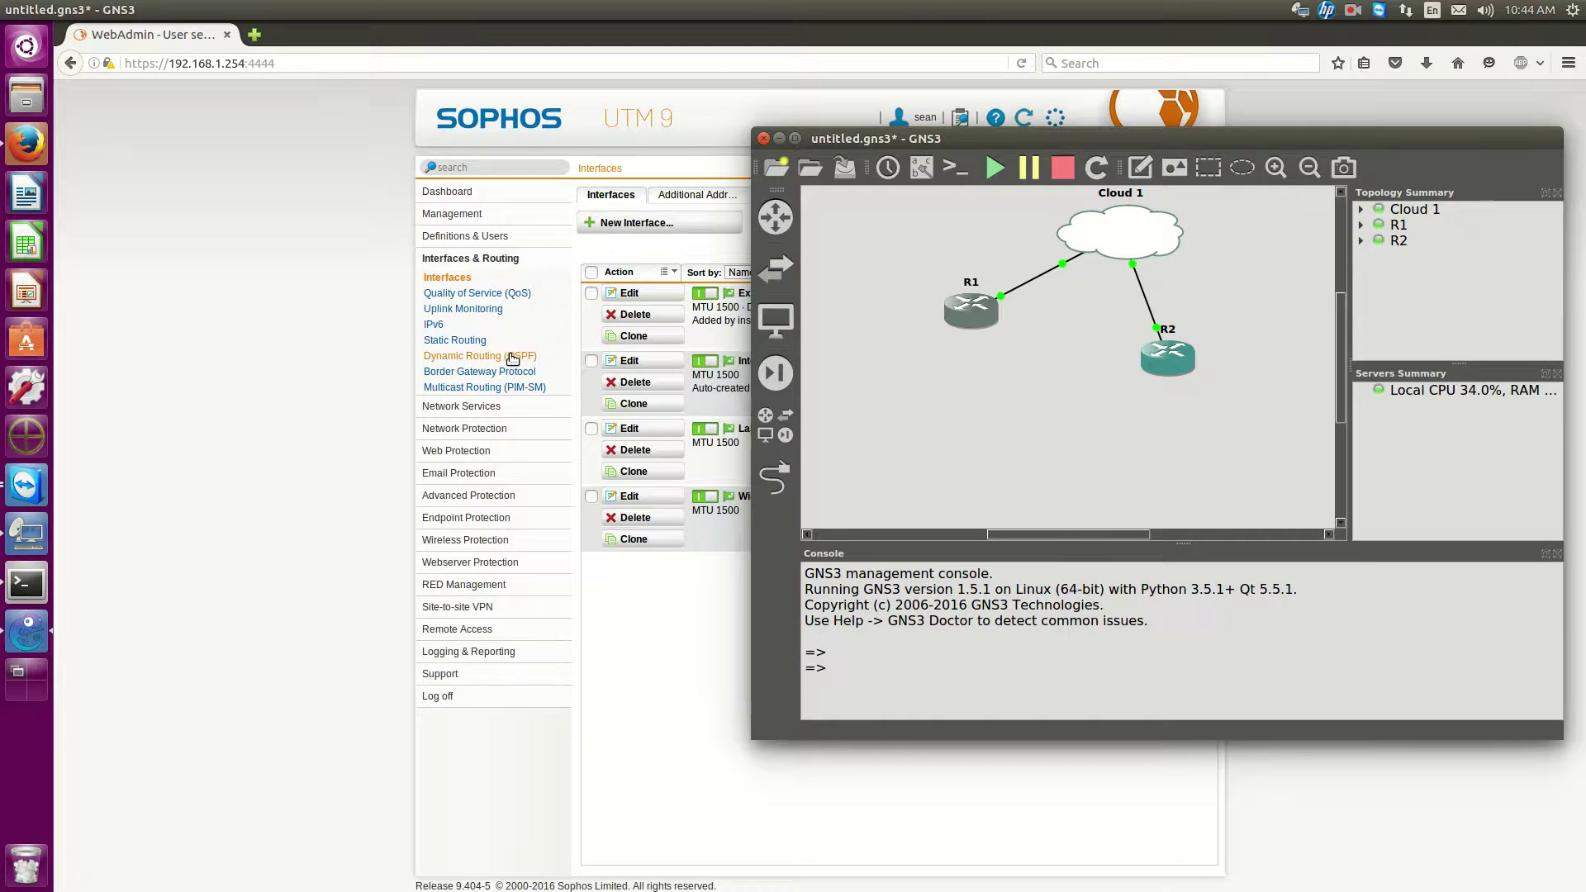
left_click(529, 371)
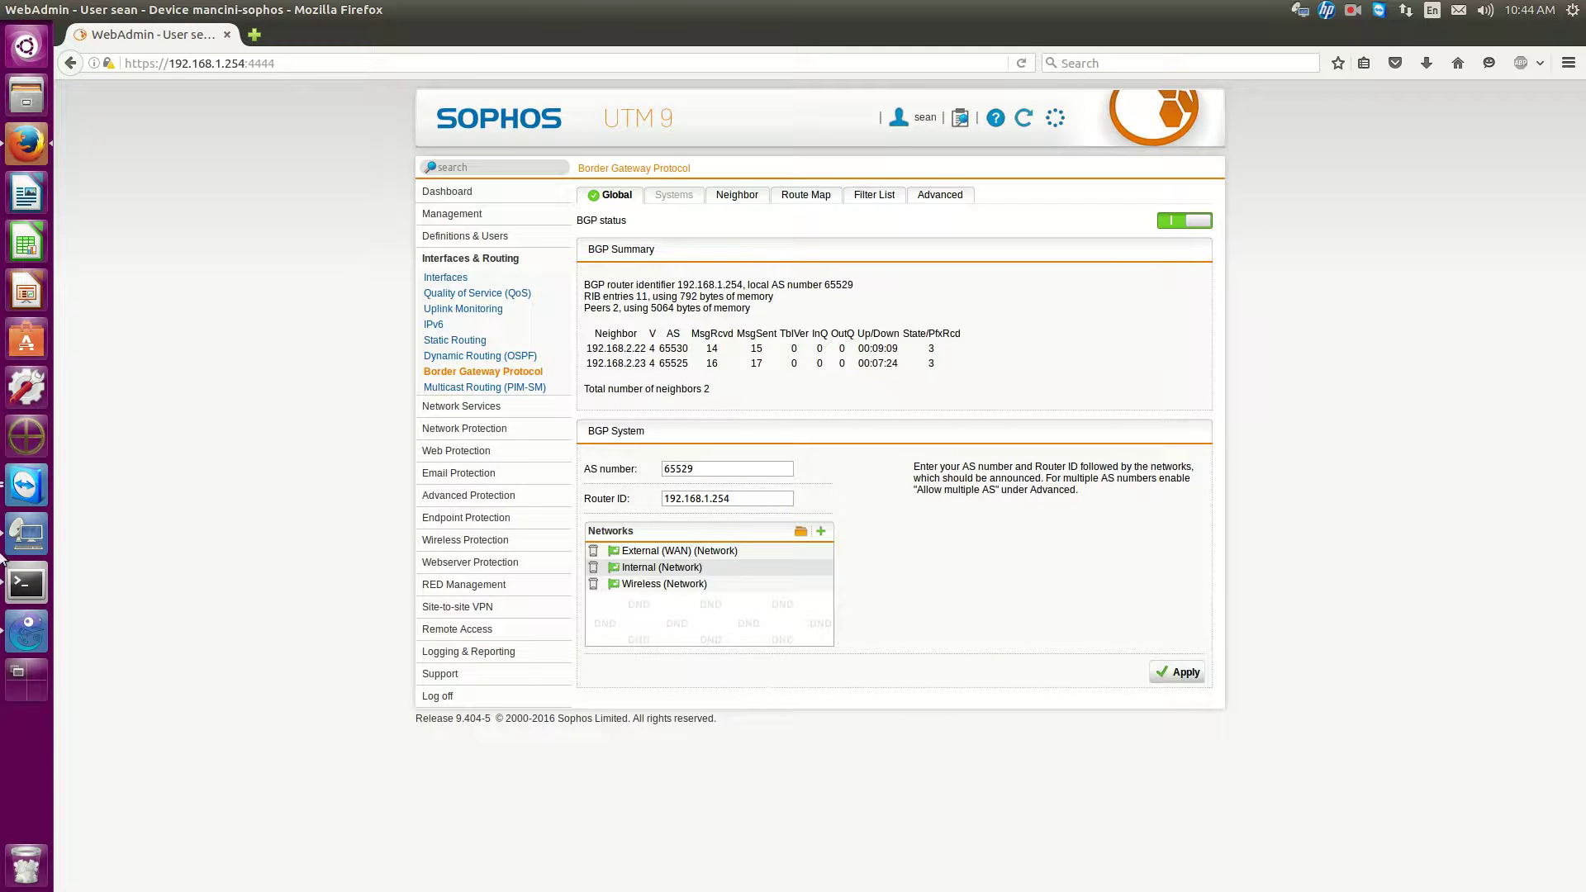
left_click(20, 632)
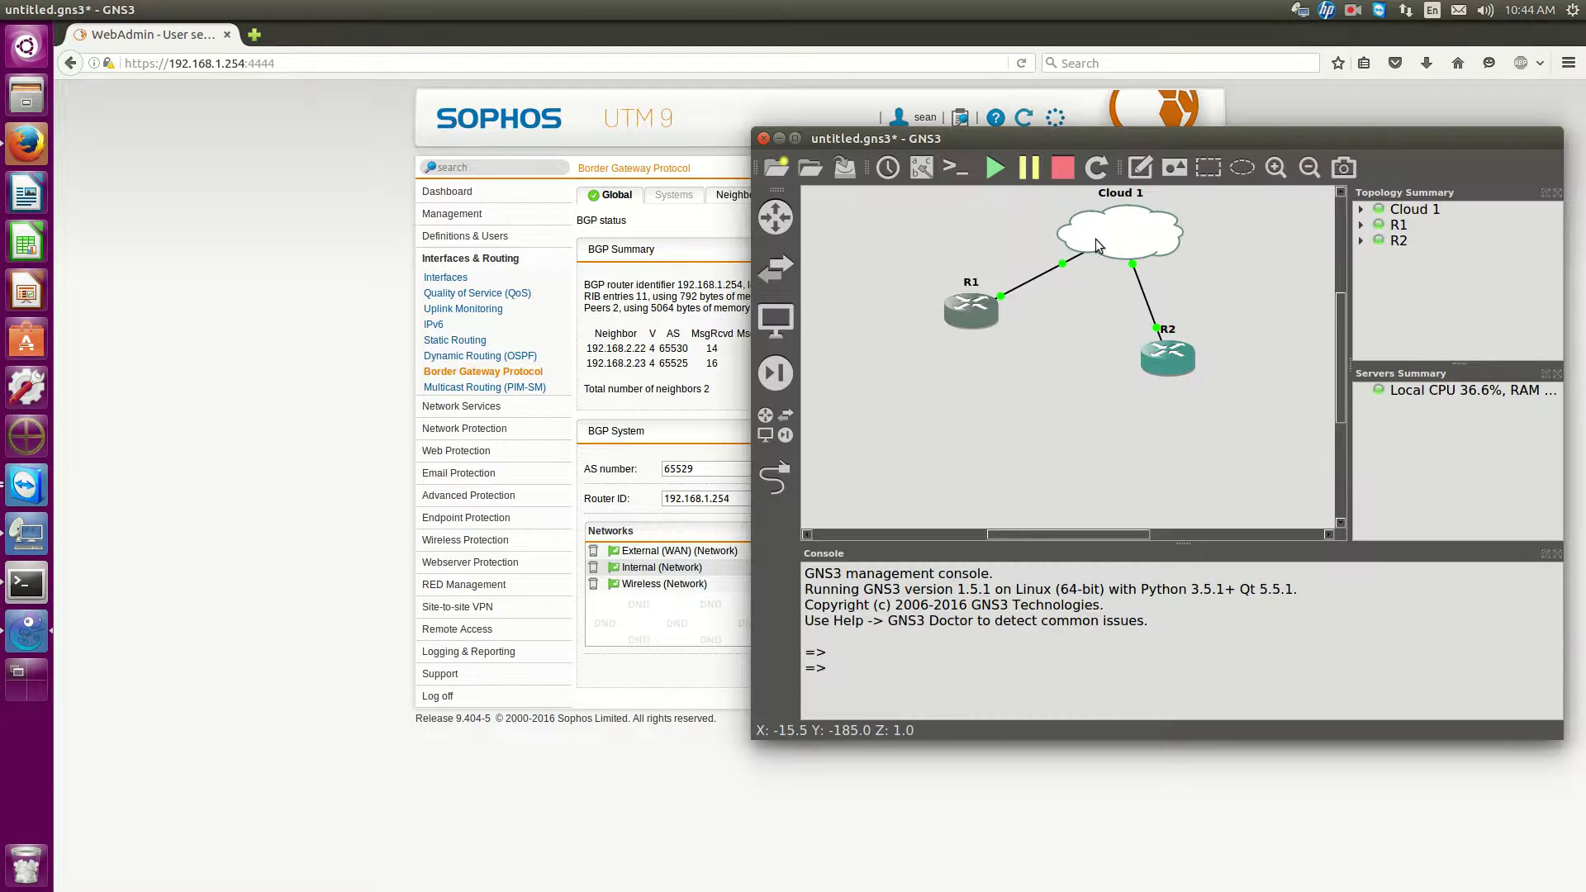
Open router R2's console and run 'sh ip bgp summ' to view its BGP neighbours.
double_click(1159, 363)
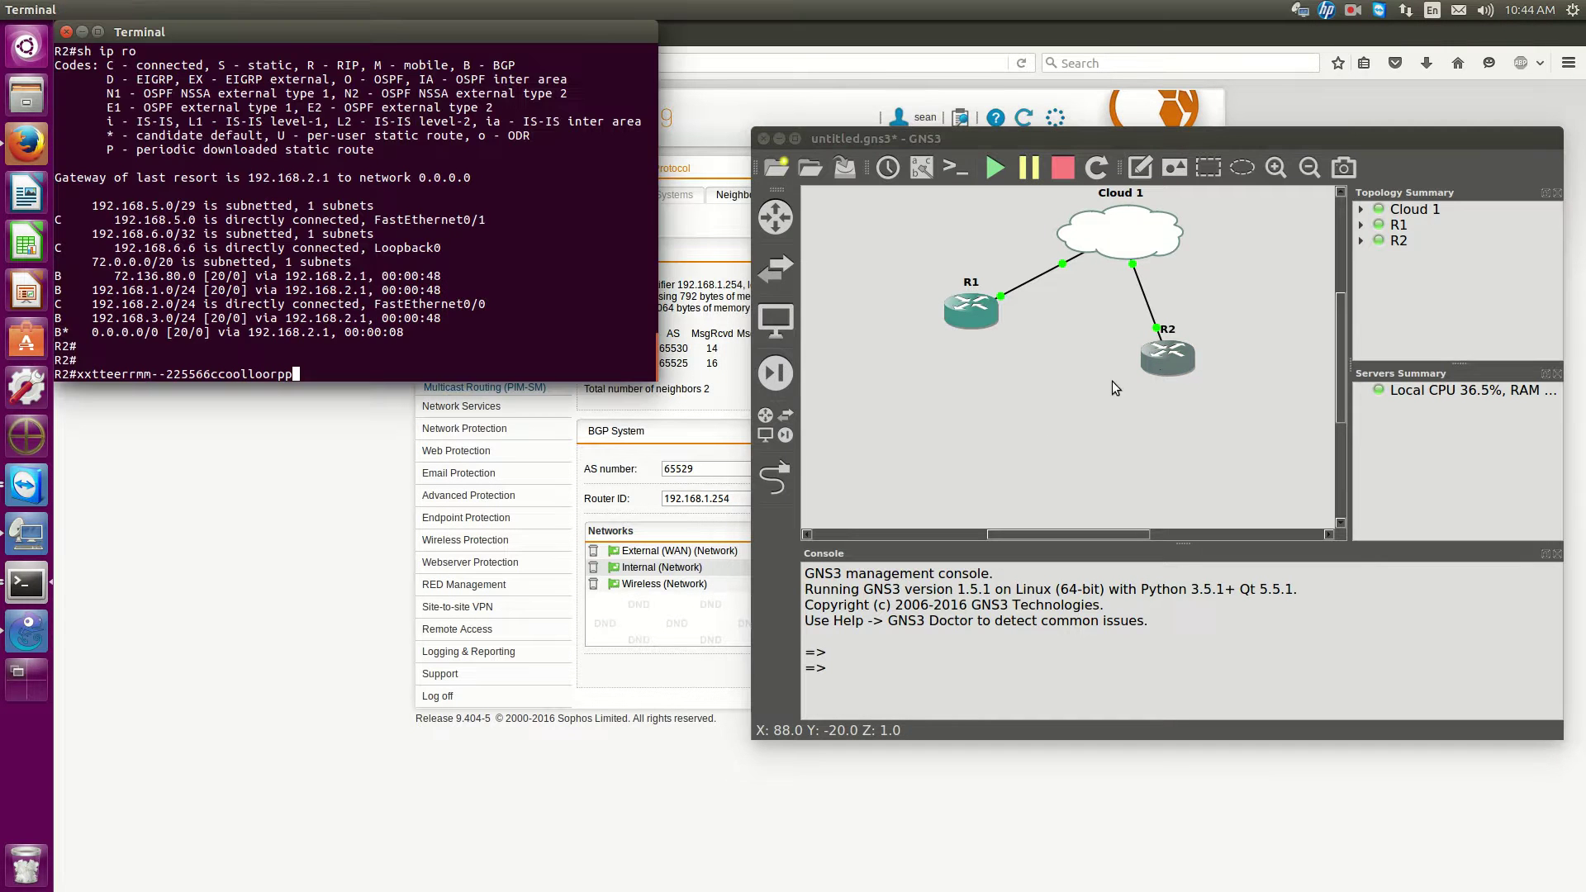
left_click_drag(227, 38, 1132, 283)
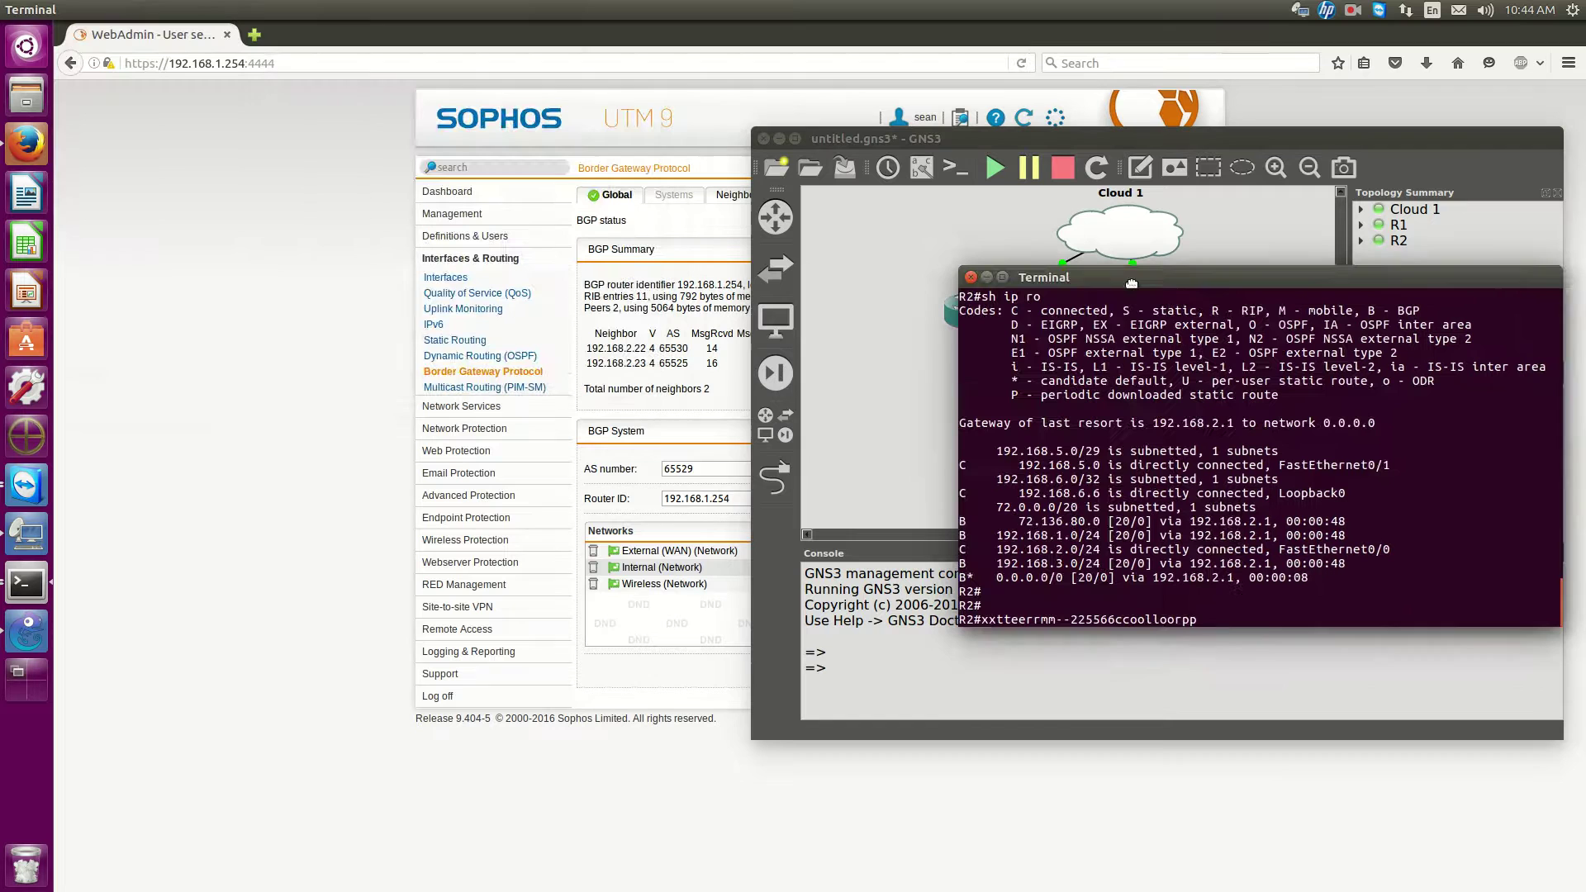
left_click(780, 140)
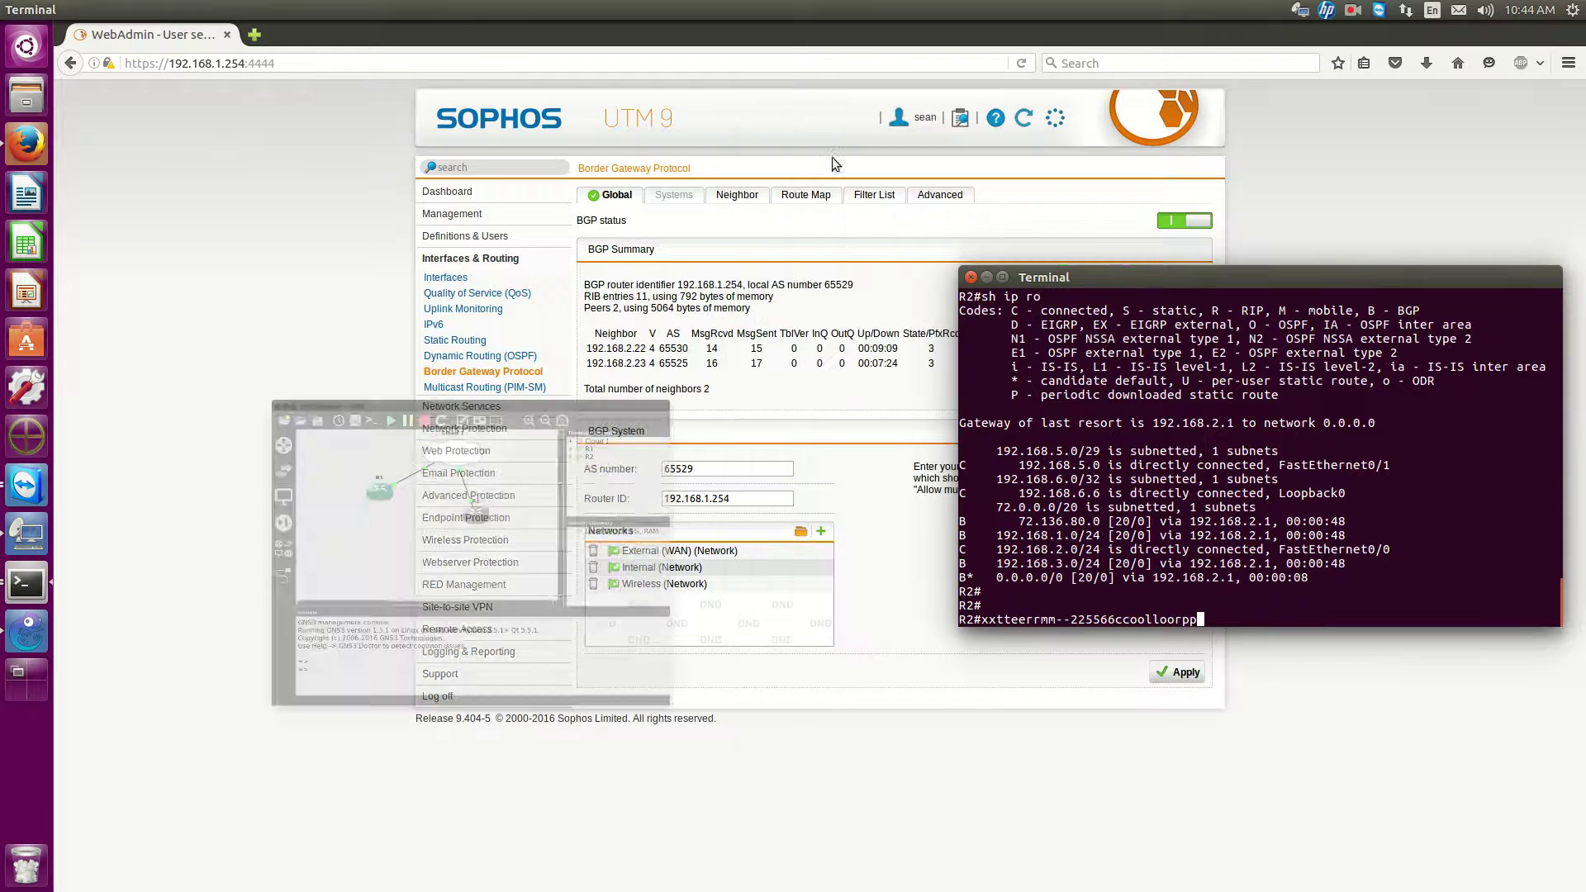
key("Return")
key("Return")
key("Return")
key("Return")
key("Return")
key("Return")
key("Return")
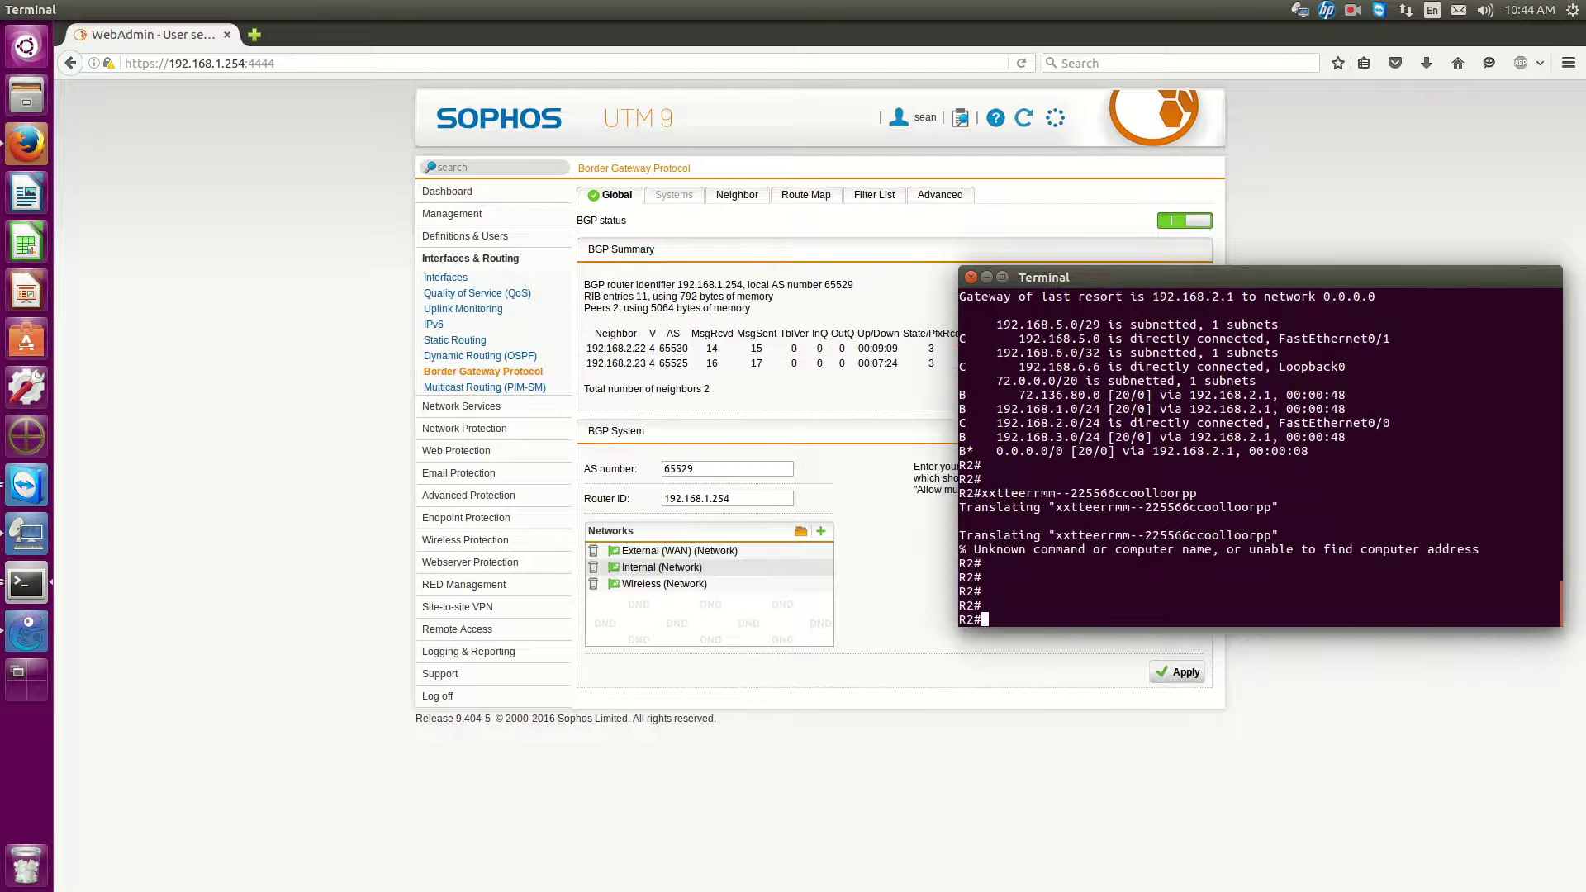
key("Return")
key("Return")
key("Return")
key("Return")
key("Return")
key("Return")
key("Return")
key("Return")
key("Return")
key("Return")
key("Return")
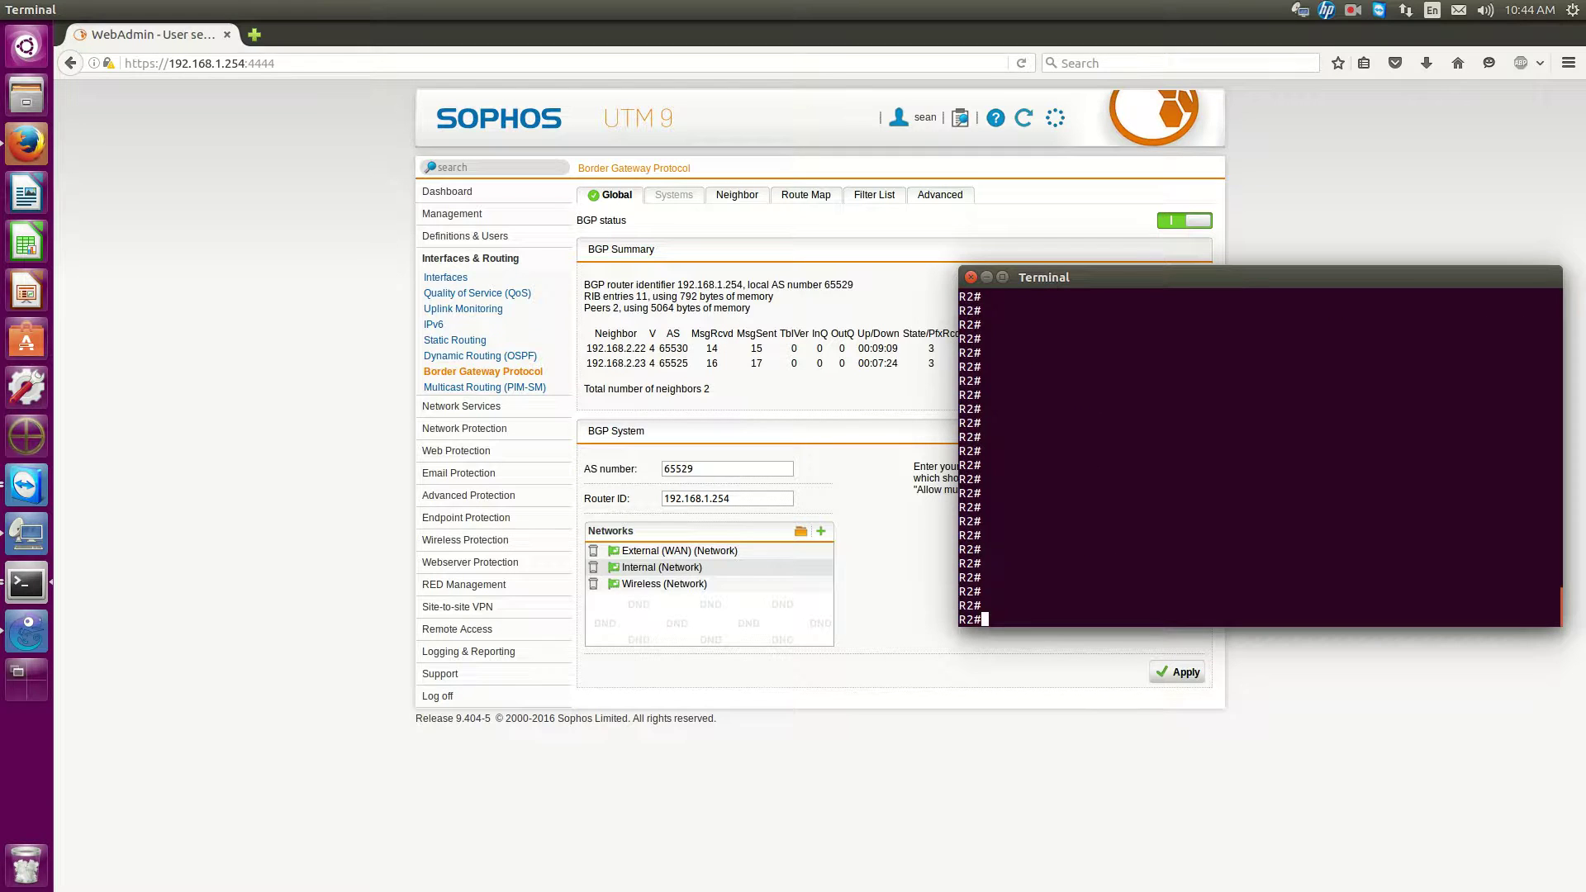
type("sh ip bgp summ")
key("Return")
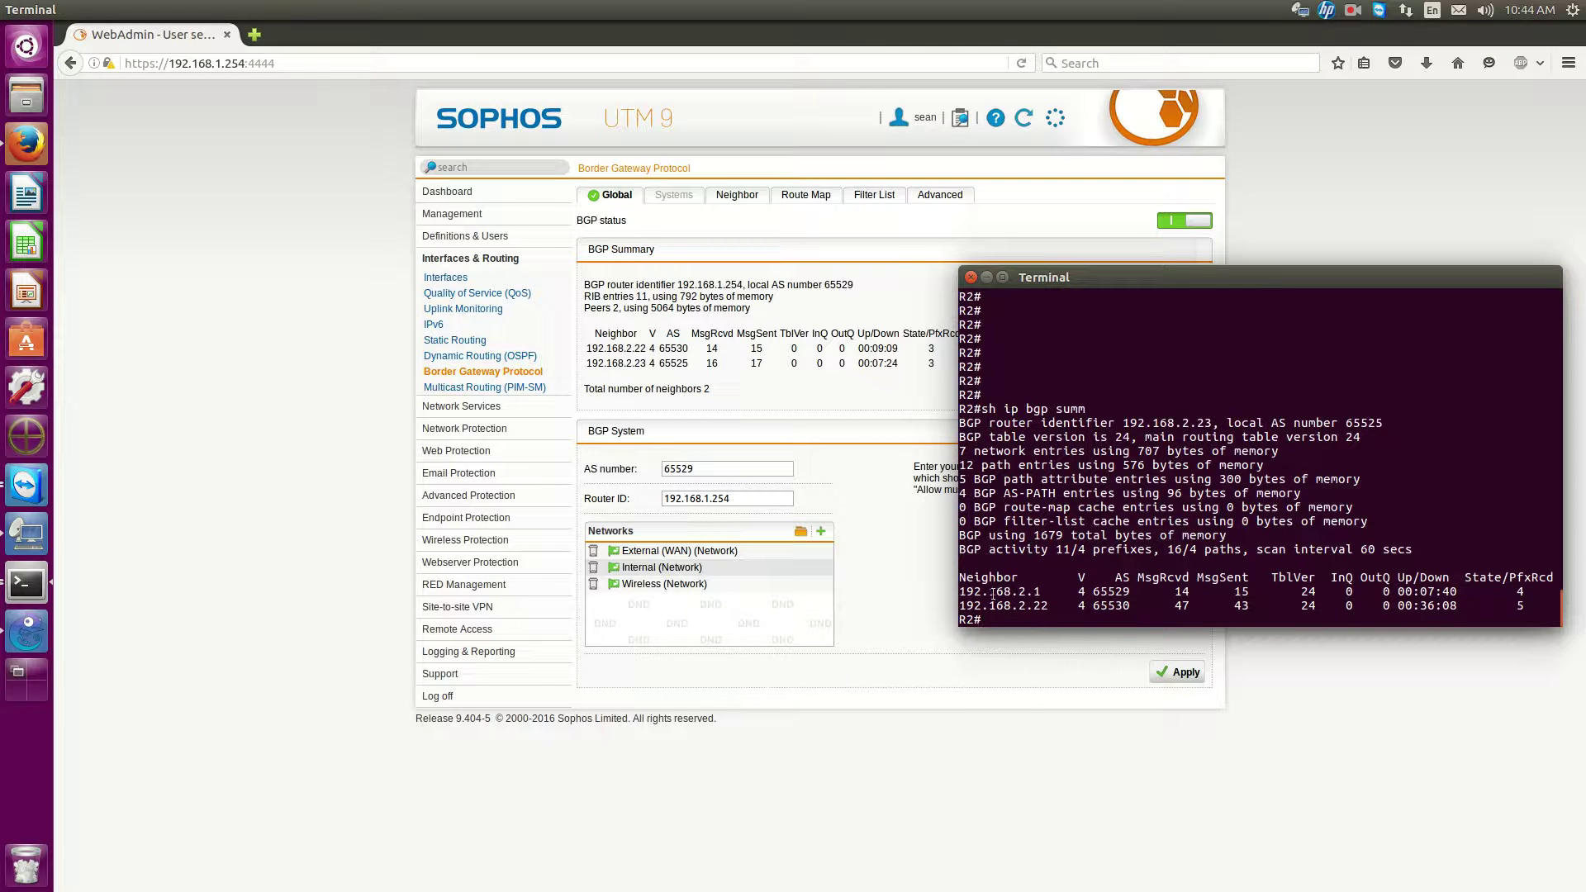
Show R2's routing table with 'sh ip ro', revealing the default route via 192.168.2.1.
left_click_drag(1043, 592, 953, 593)
left_click(1060, 519)
type("sh ip ro")
key("Return")
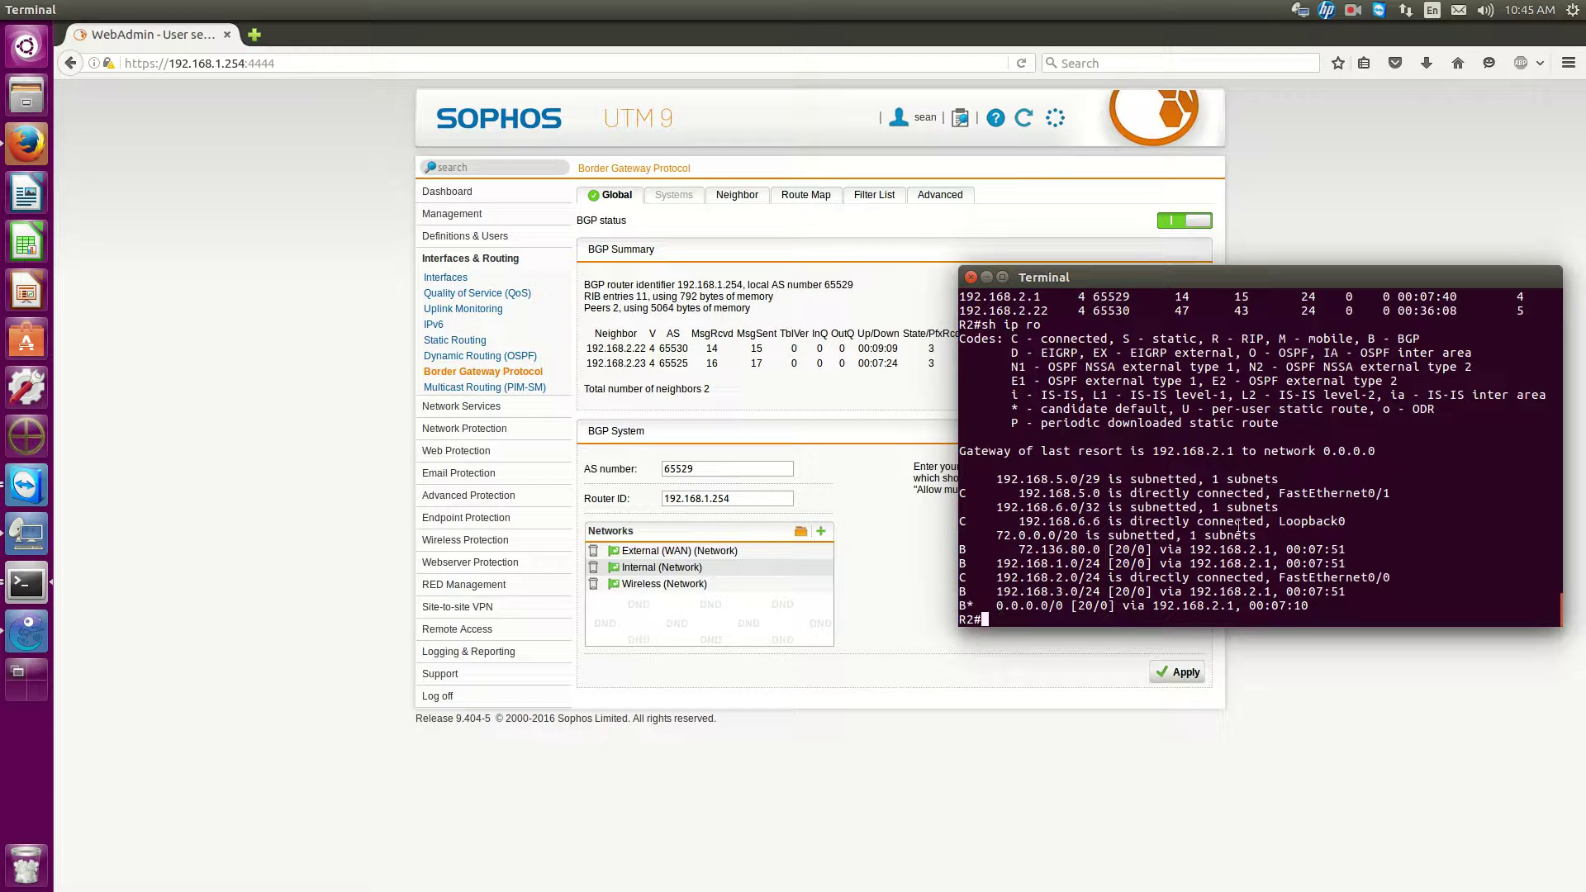
Traceroute from R2 to 4.2.2.2, then return to the browser's BGP page.
type("trac")
key("Tab")
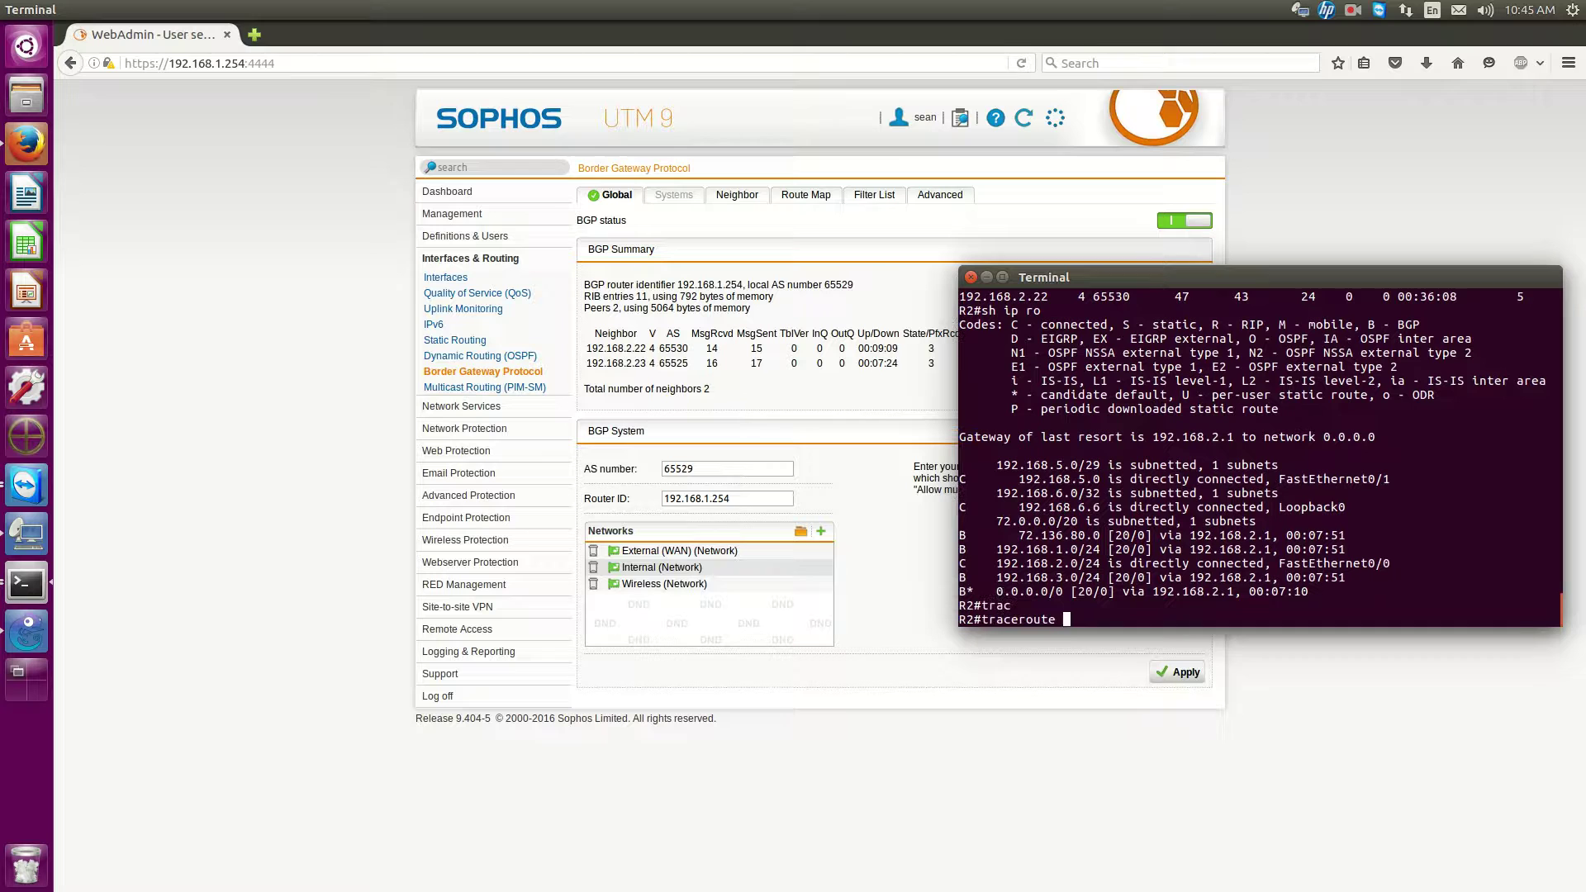
type("4.2.2.2")
key("Return")
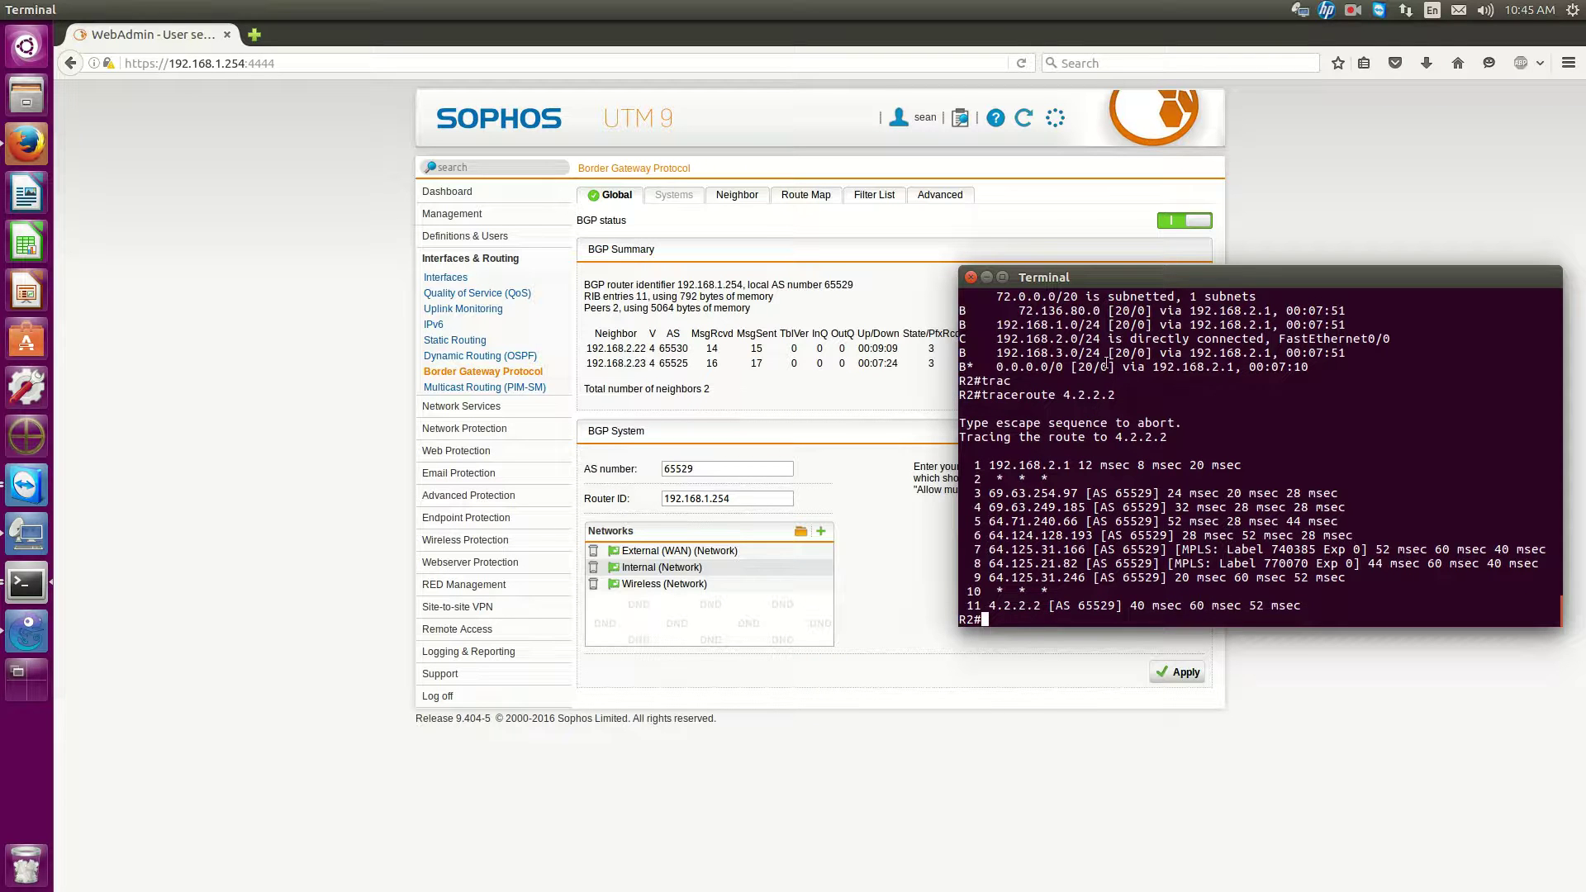
left_click(756, 234)
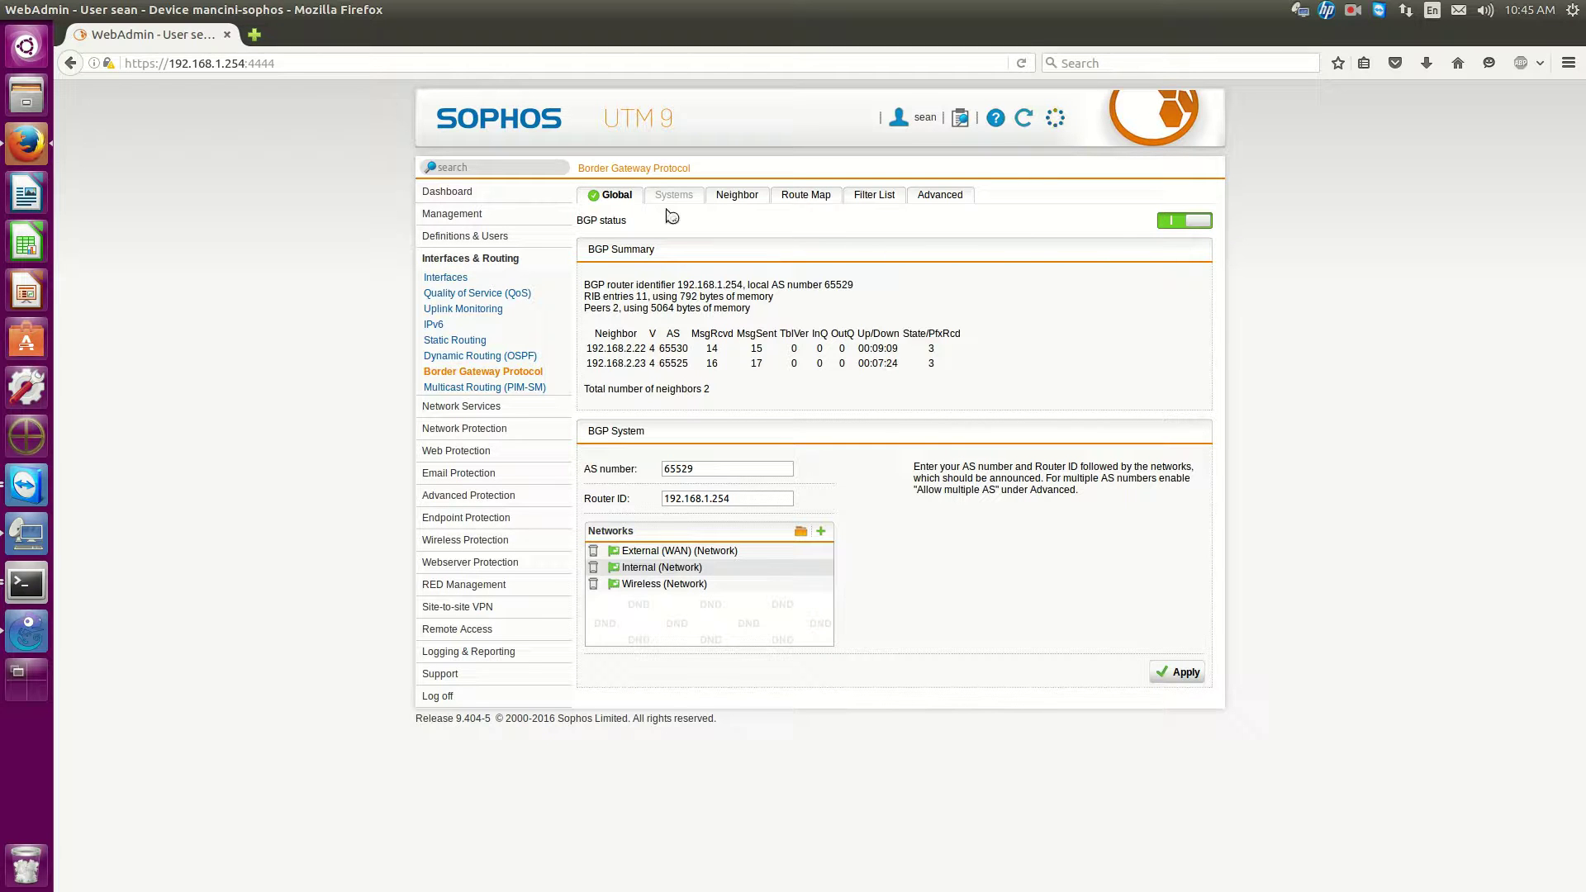
left_click(733, 196)
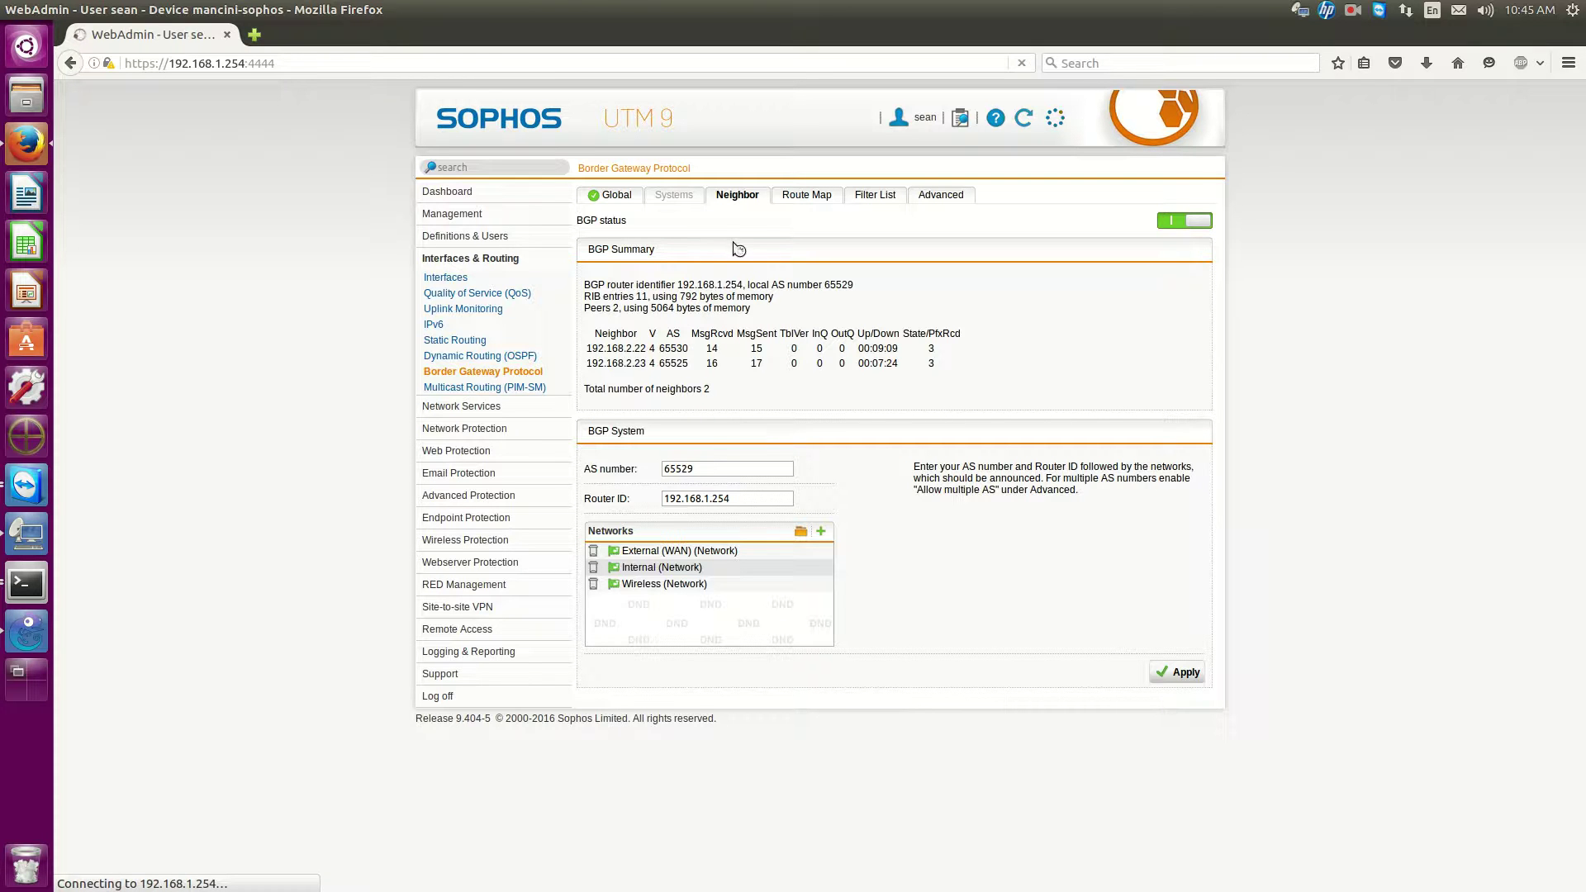
left_click(621, 208)
key("ctrl+l")
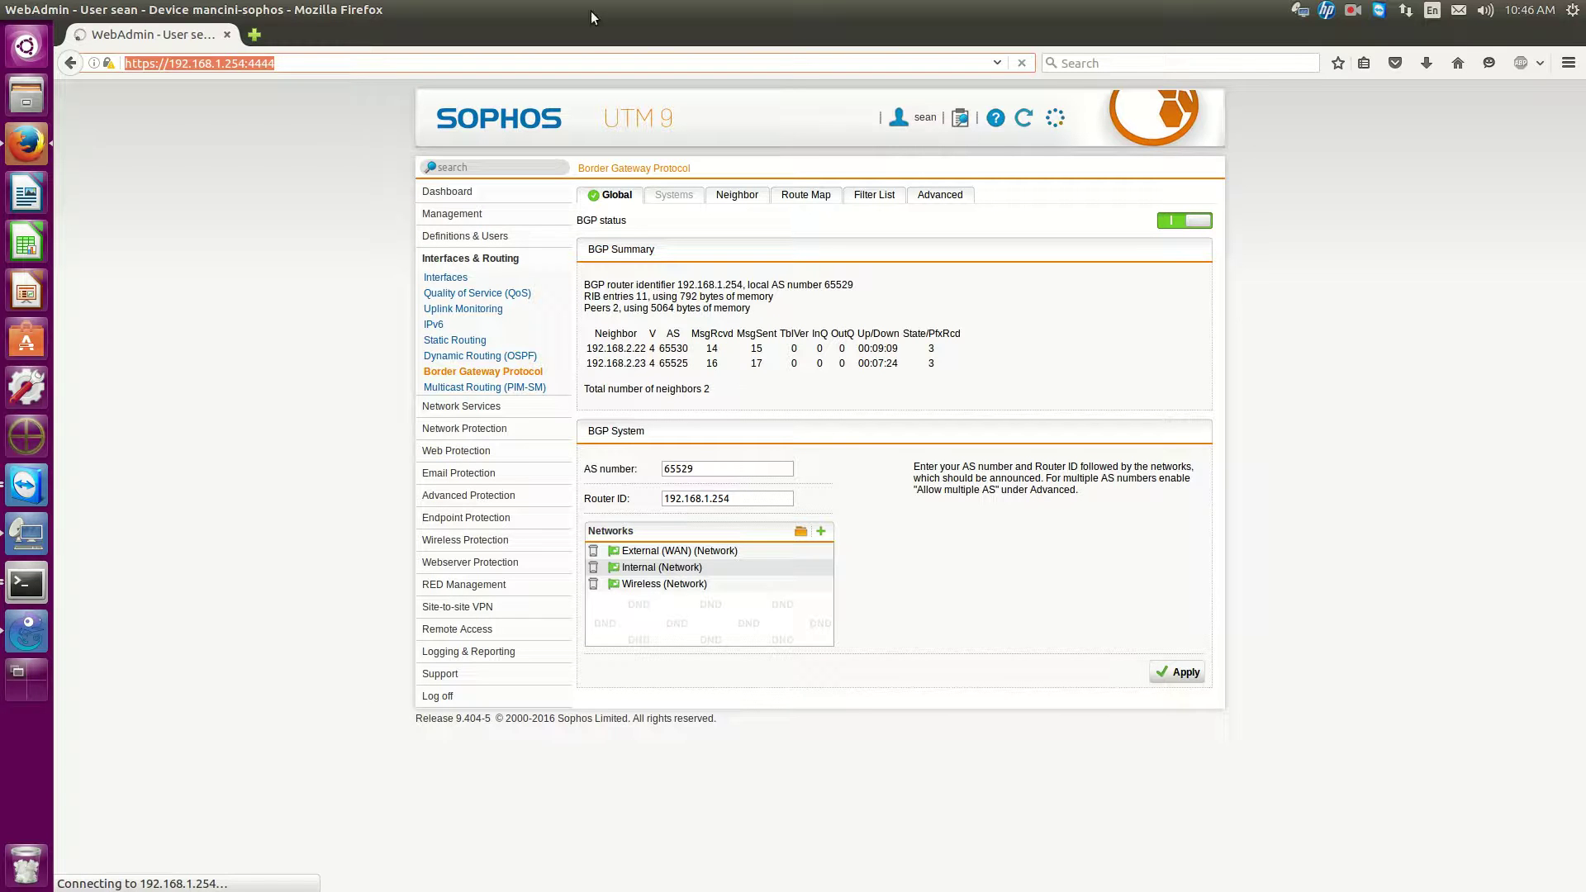
left_click(258, 34)
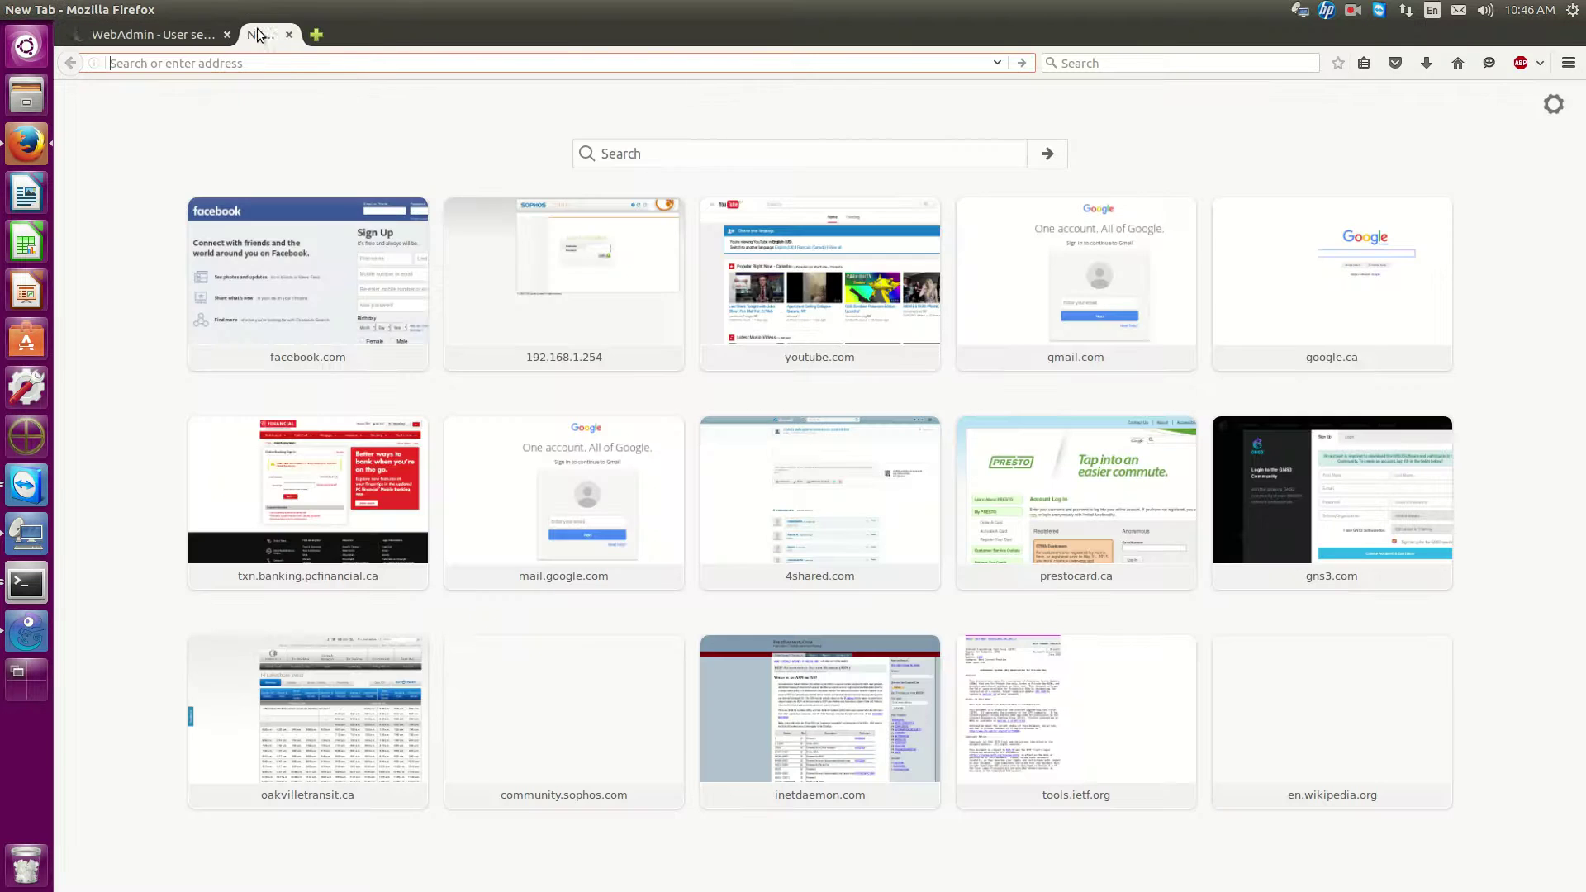
type("https")
type(":")
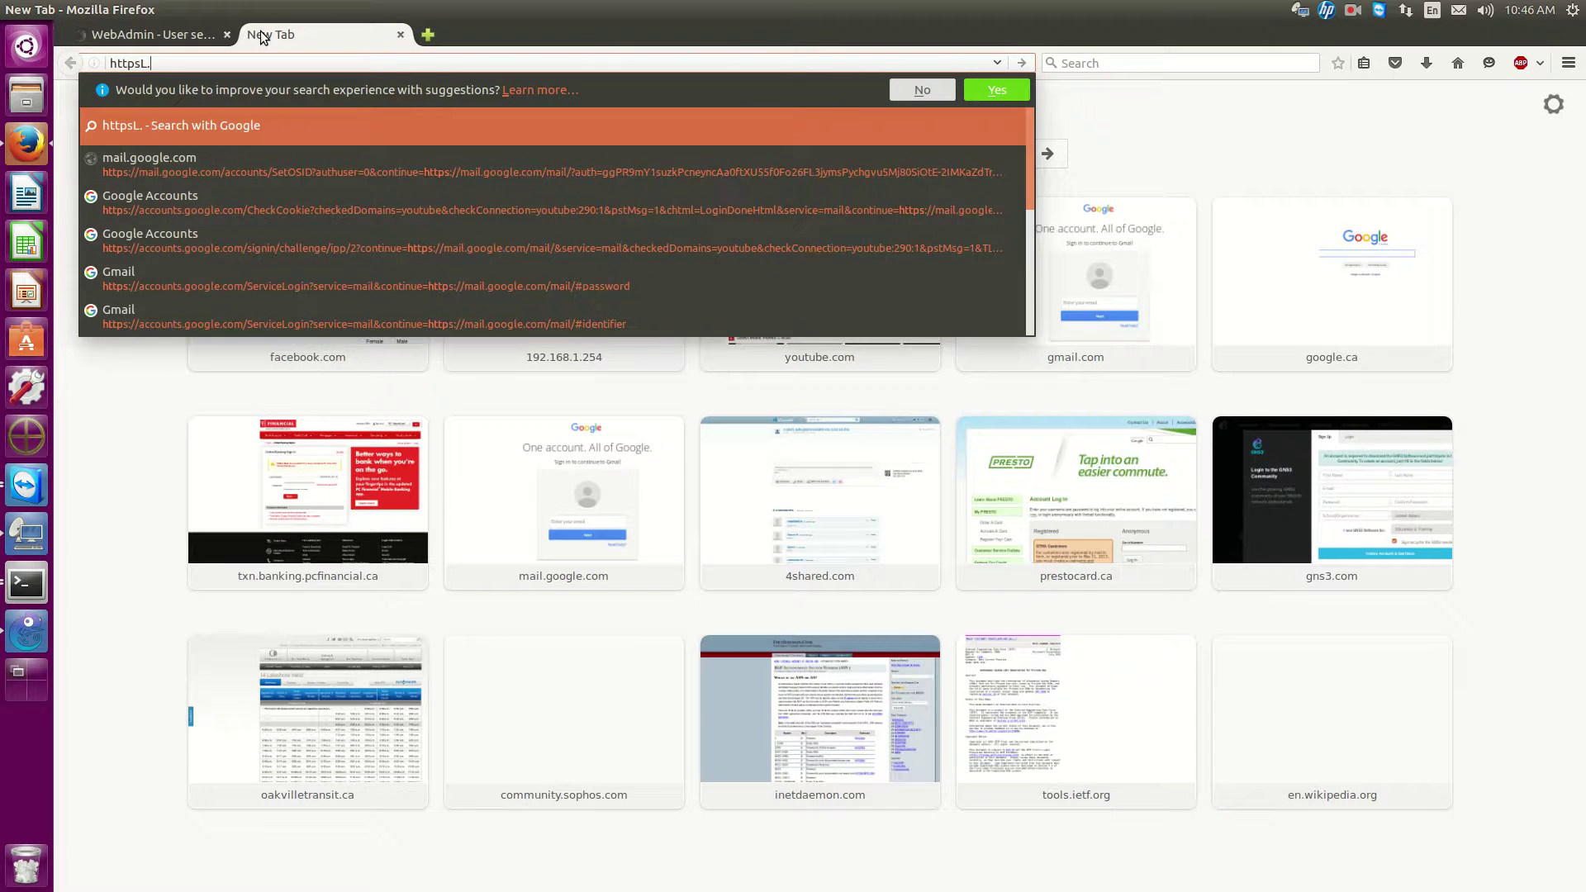
key("BackSpace")
key("BackSpace")
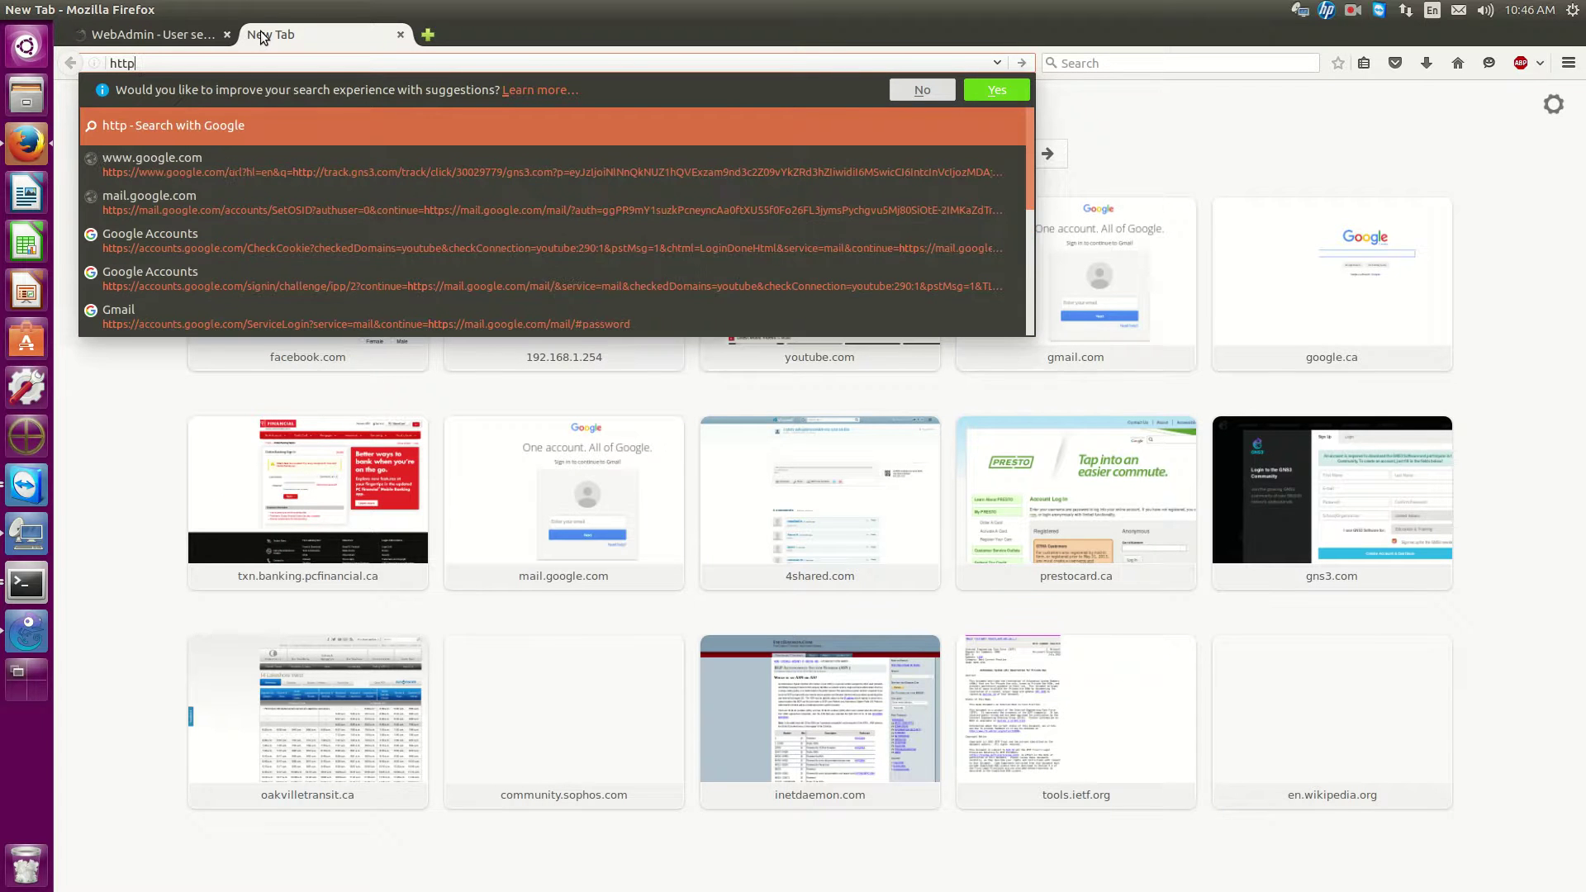
type("s://19")
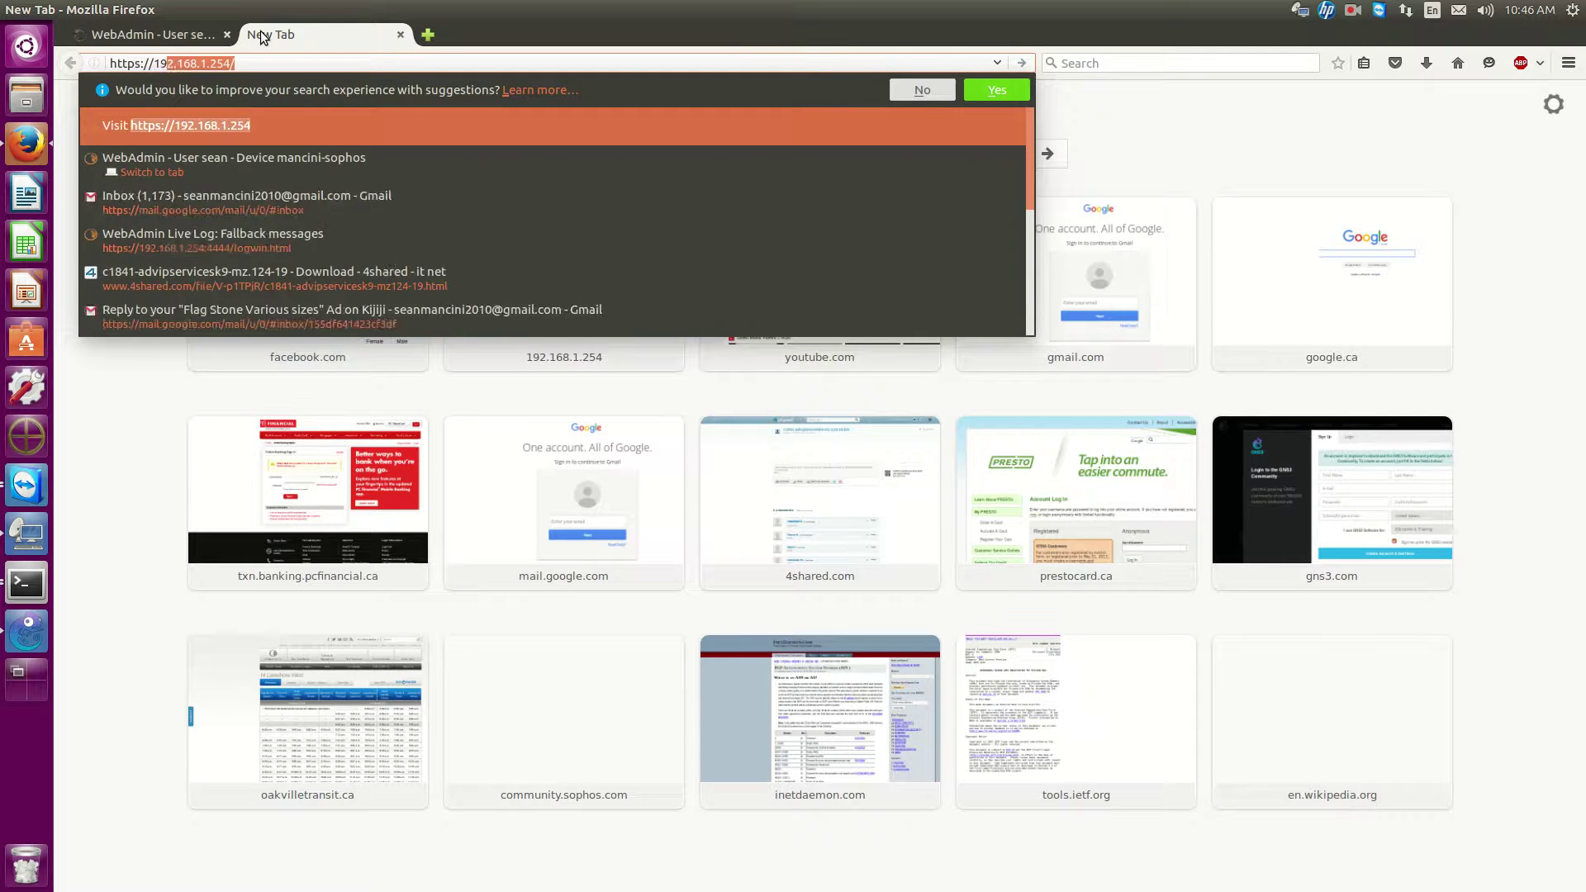
type("2.168.2.1:4444")
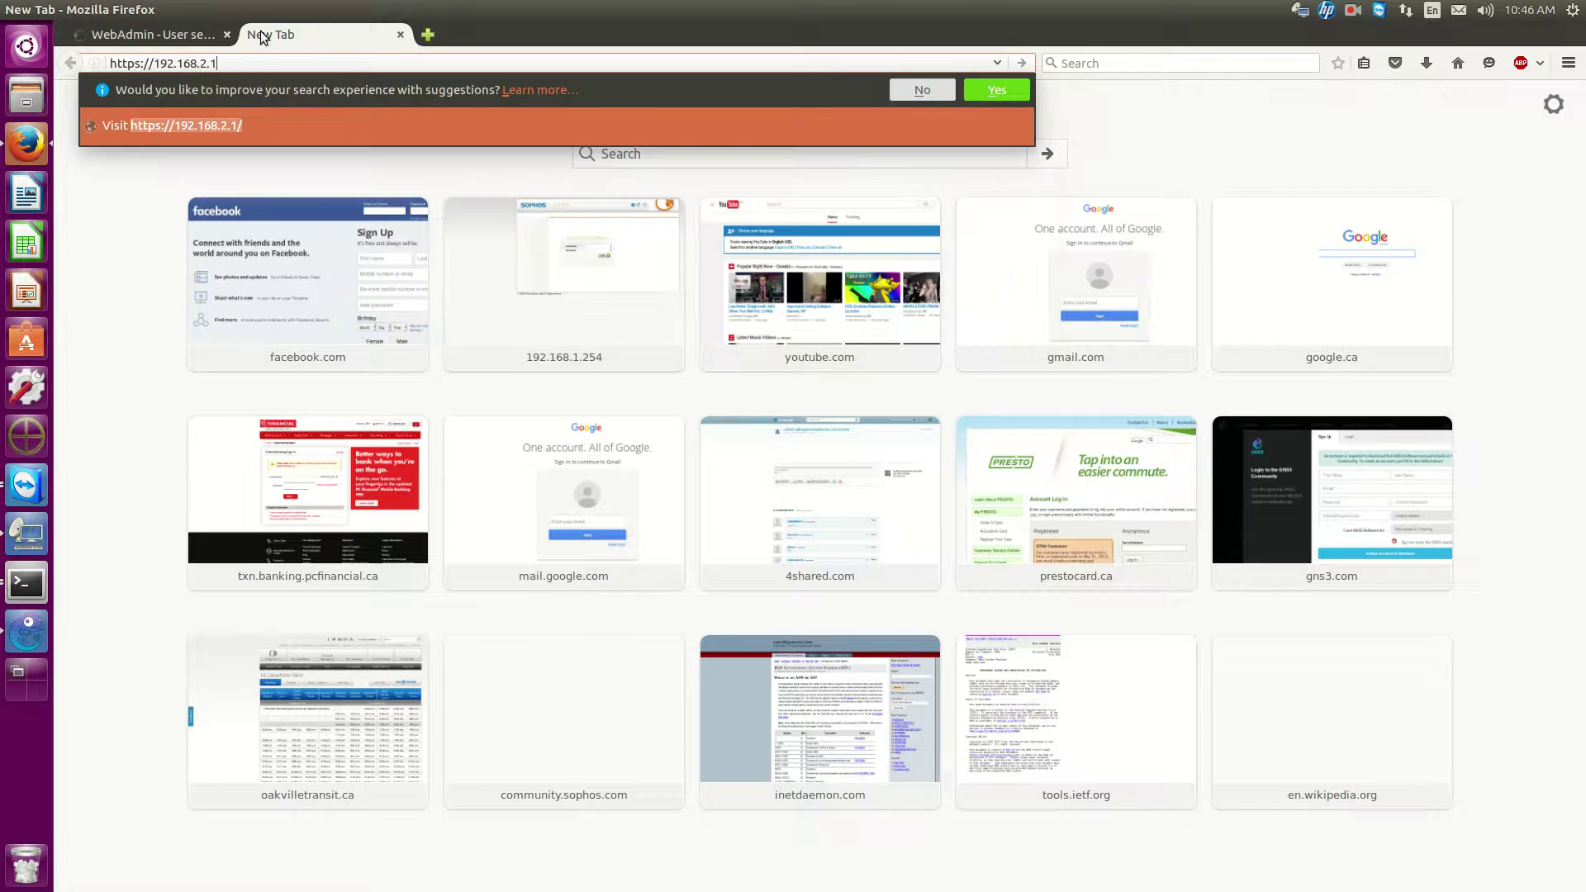
key("Return")
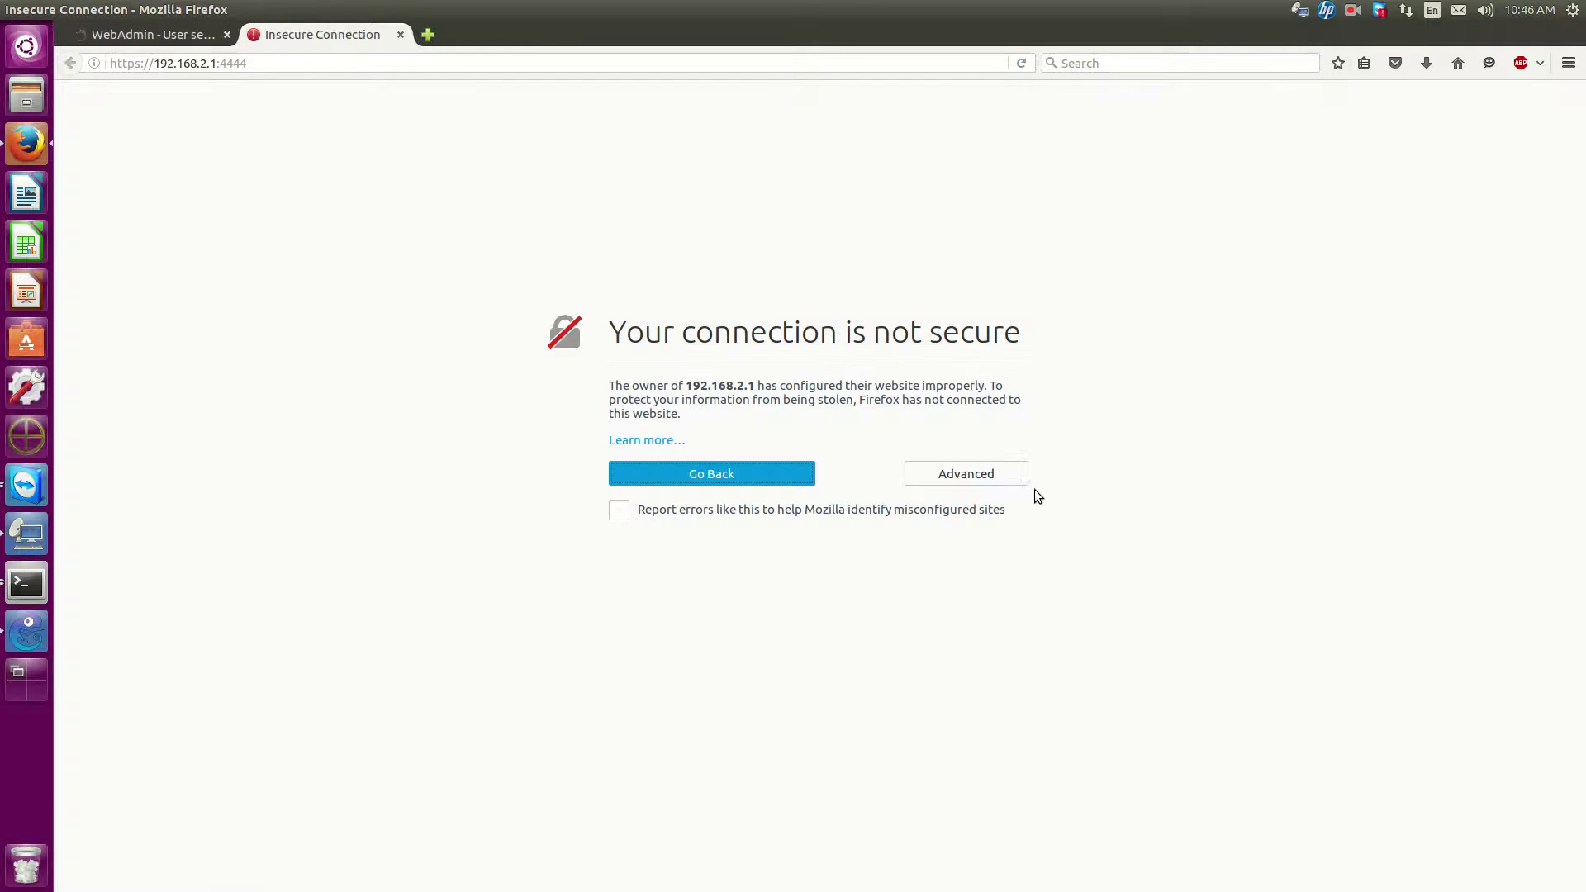
Confirm a certificate security exception so the WebAdmin login page loads.
left_click(991, 481)
left_click(701, 633)
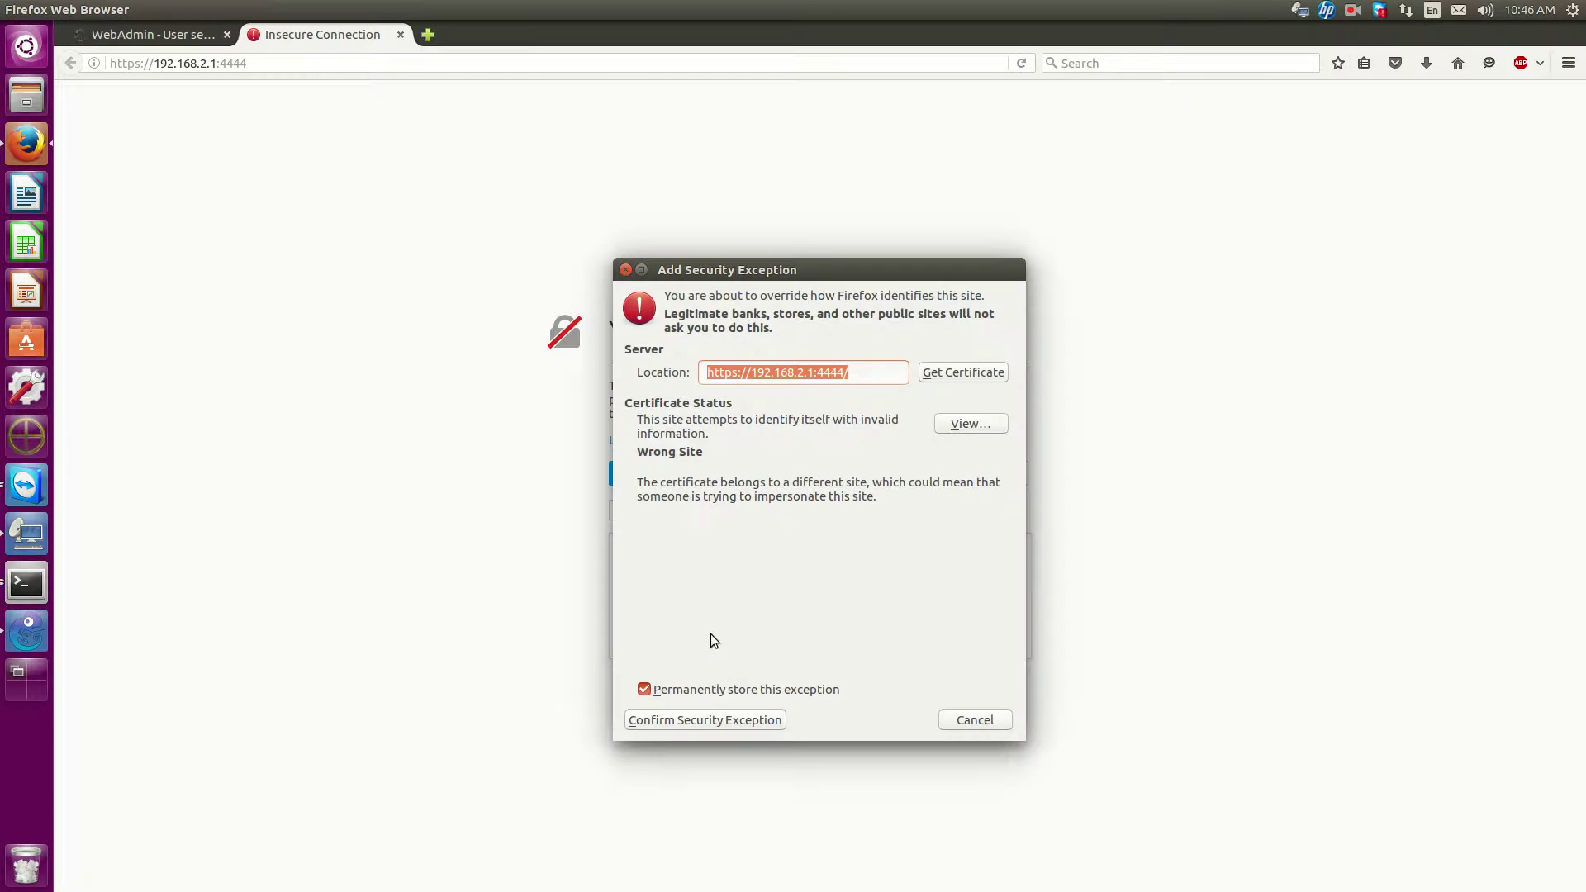
left_click(730, 720)
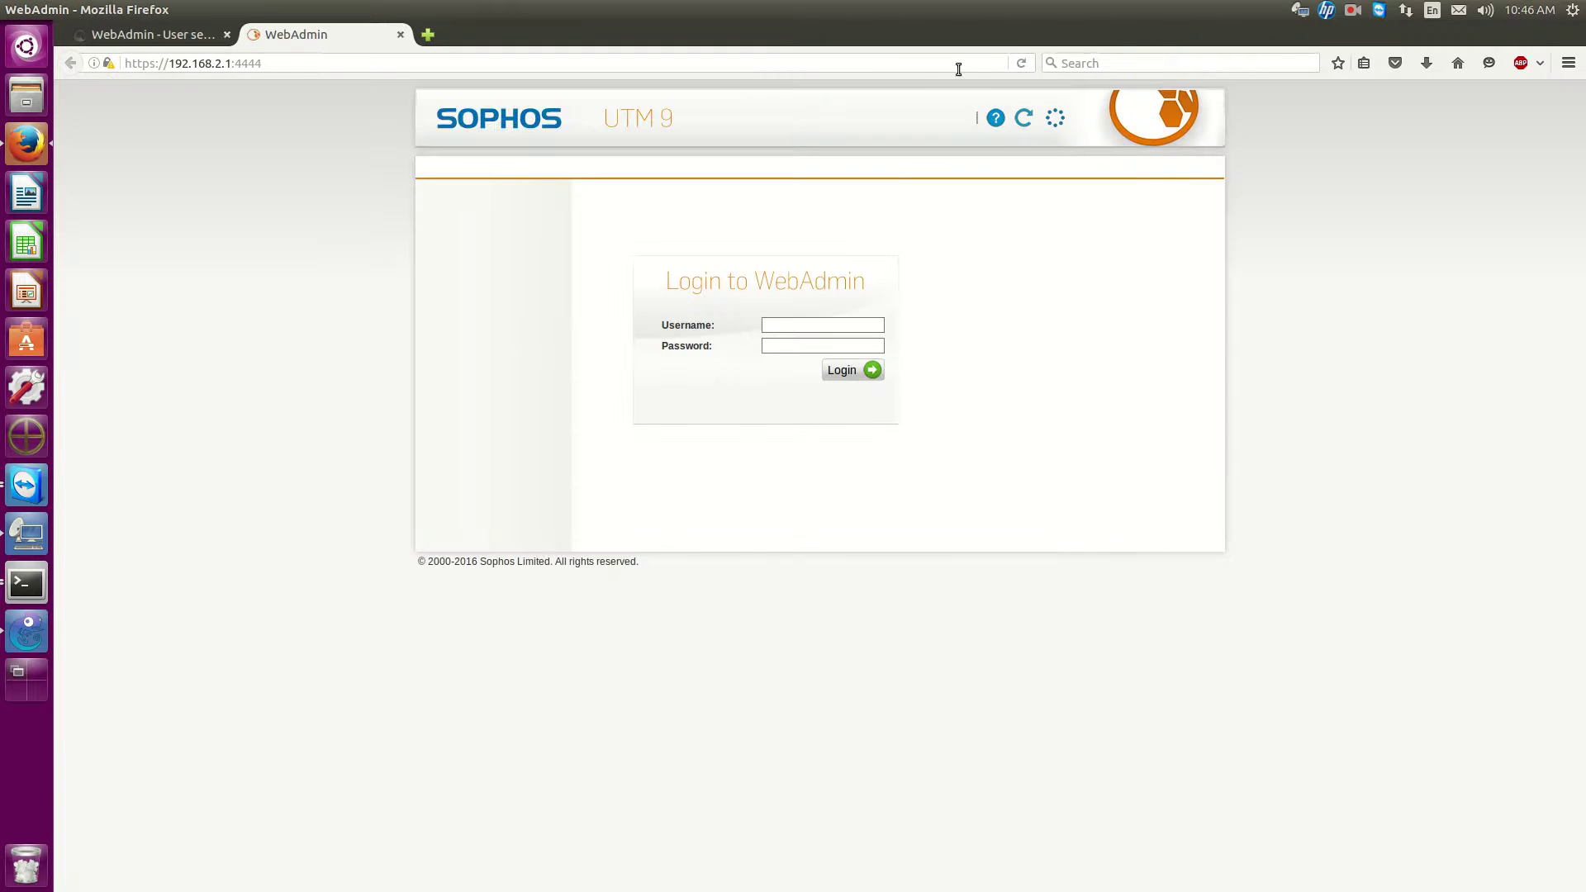
Sign in to the 192.168.2.1 WebAdmin with the administrator username and password.
type("sean")
key("Tab")
type("••••••••••••")
key("ctrl+a")
key("BackSpace")
key("Return")
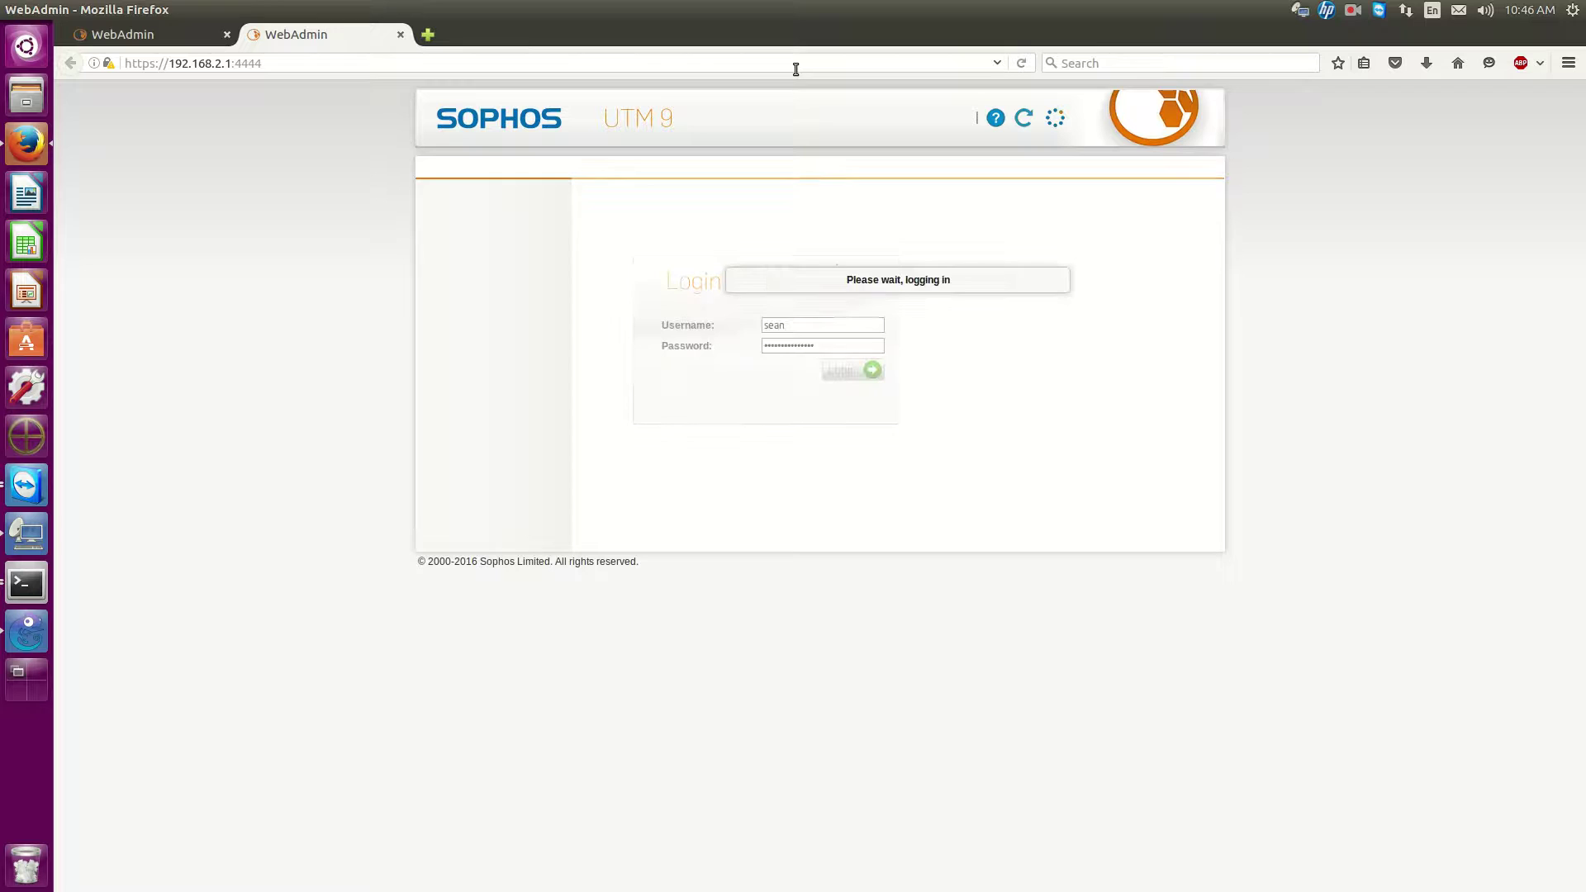
Close the unused 192.168.1.254 login tab and open Interfaces & Routing > Border Gateway Protocol.
left_click(136, 37)
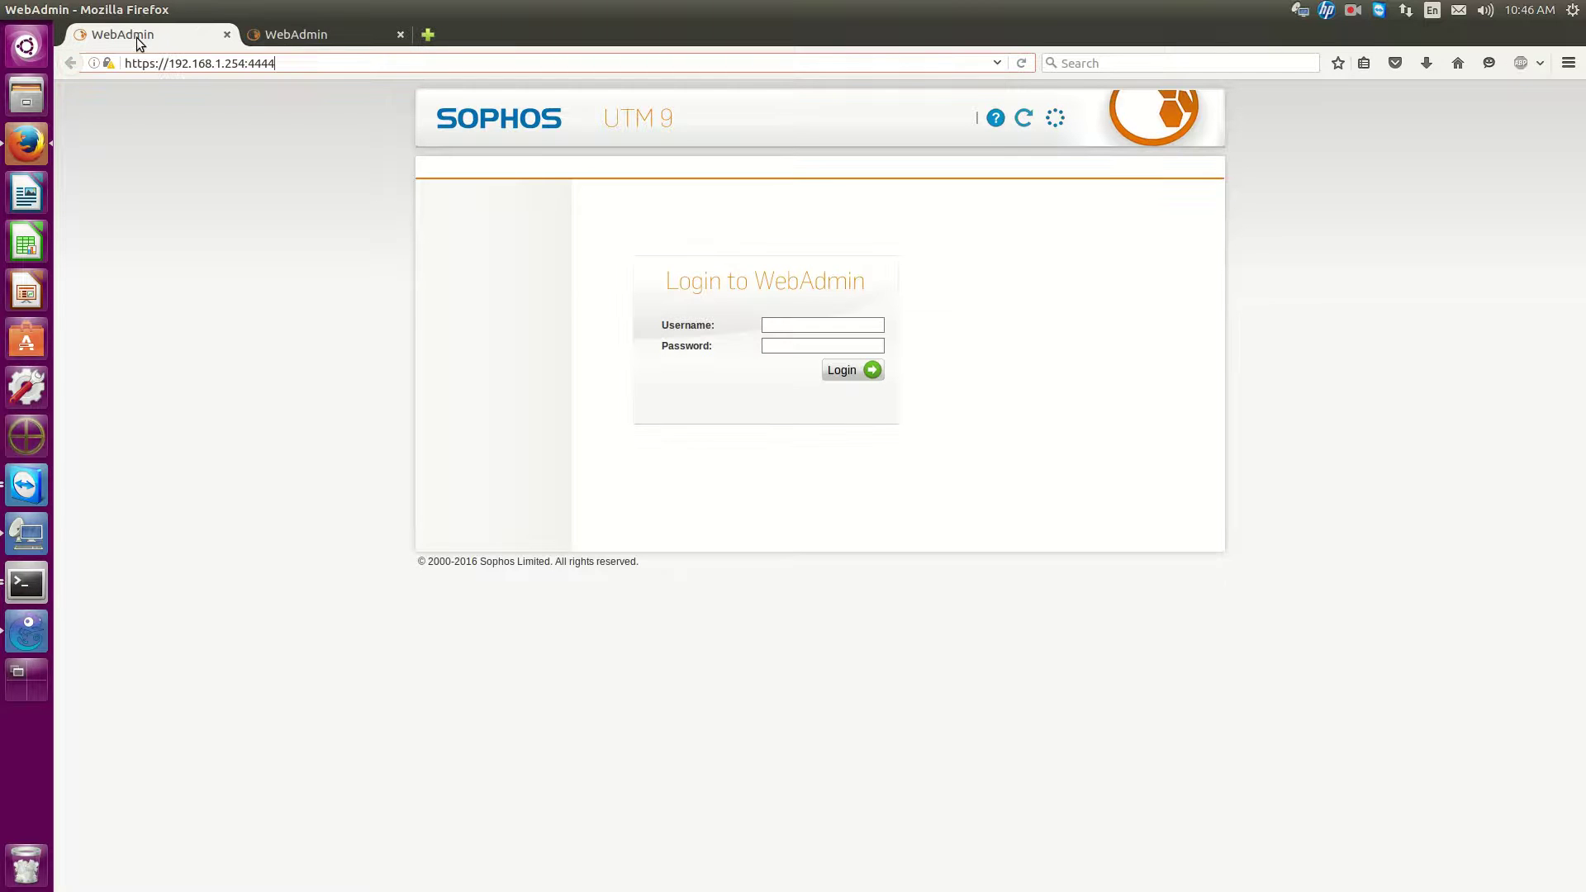
left_click(227, 34)
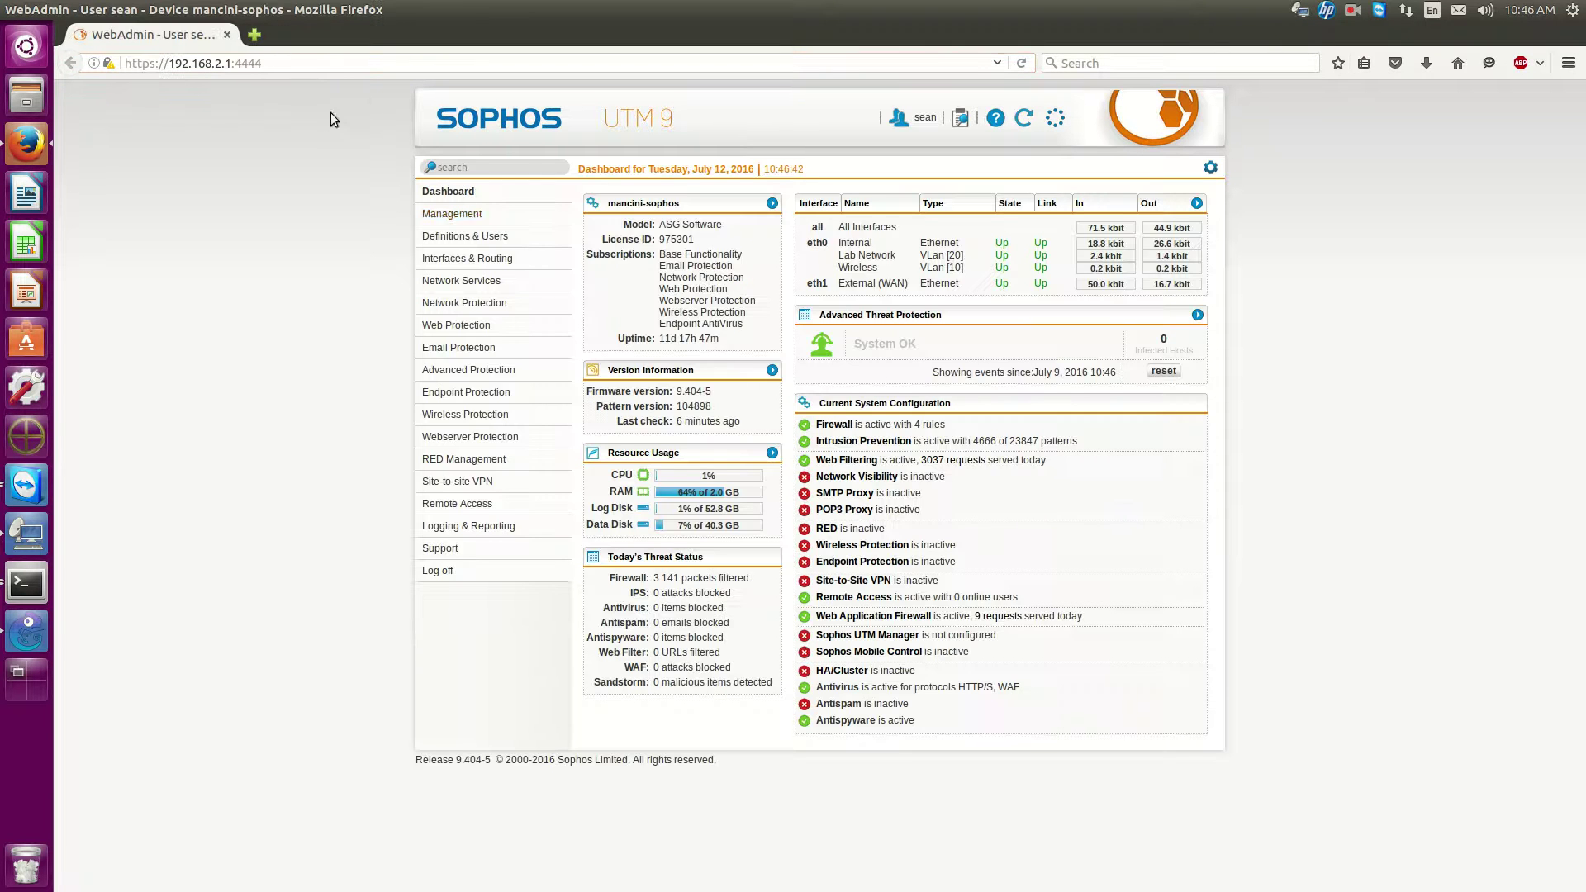
left_click(487, 288)
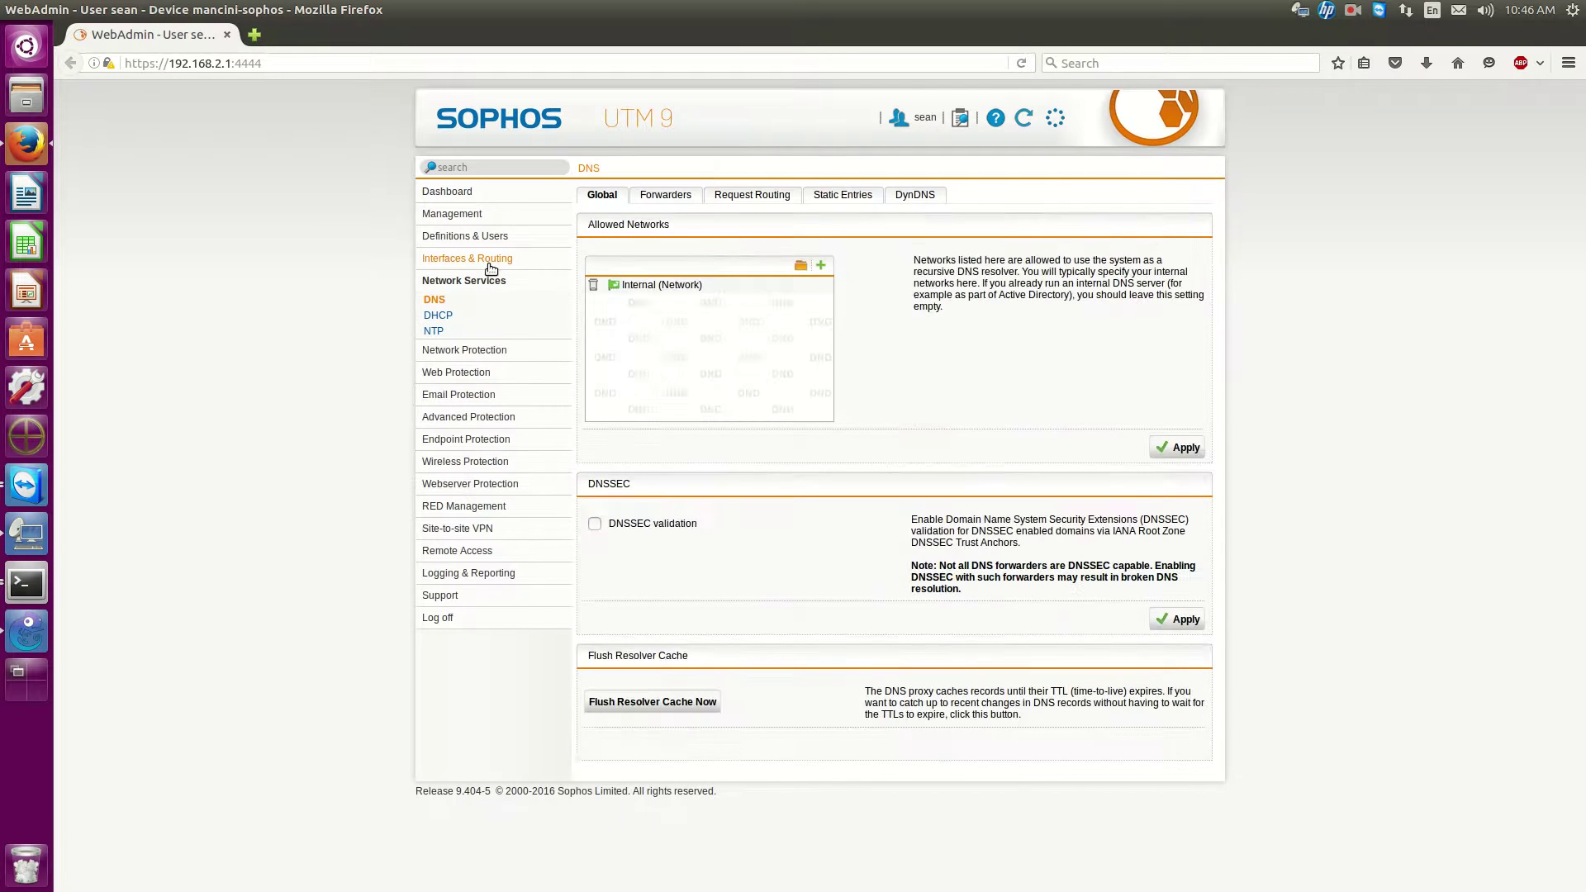
left_click(504, 260)
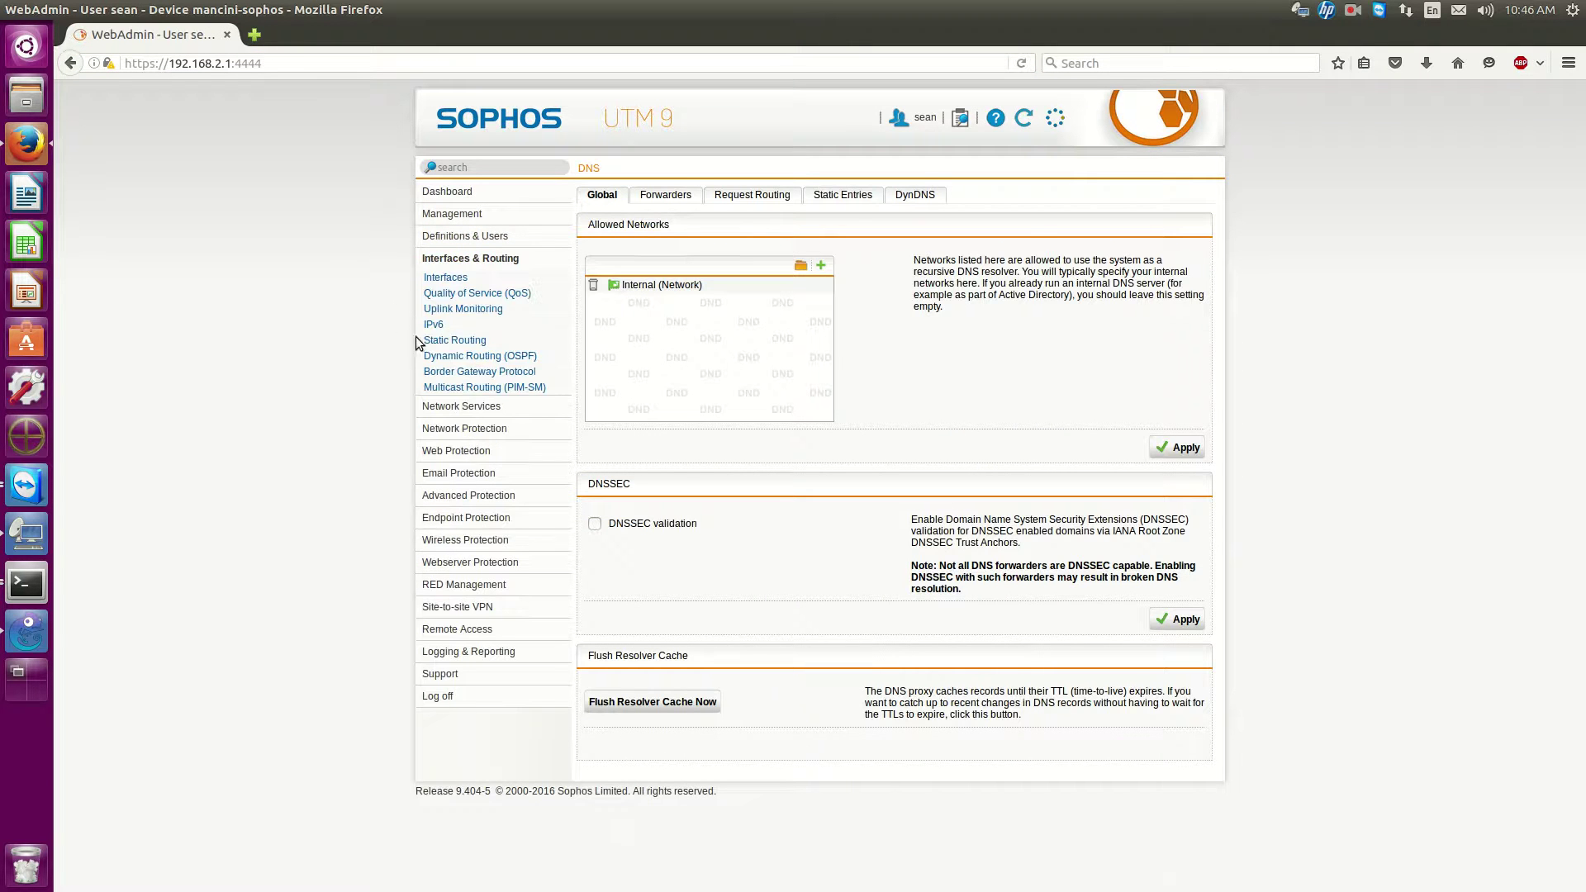
left_click(496, 373)
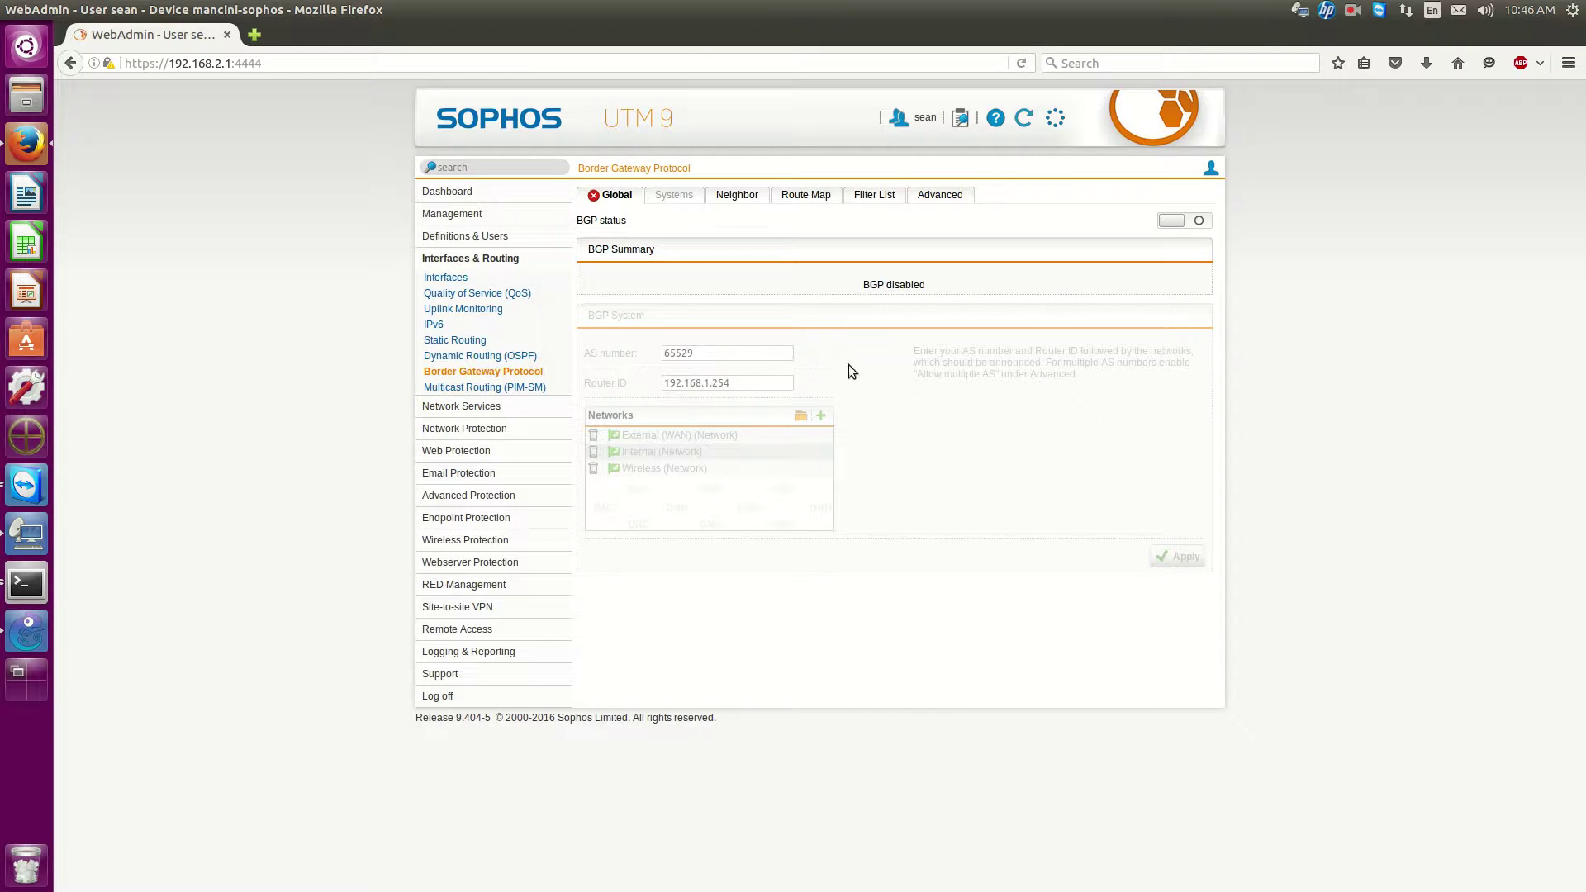
Delete the BGP neighbors Lab (AS 65530) and Lab-E2 (AS 65525) from the Neighbor tab.
left_click(748, 202)
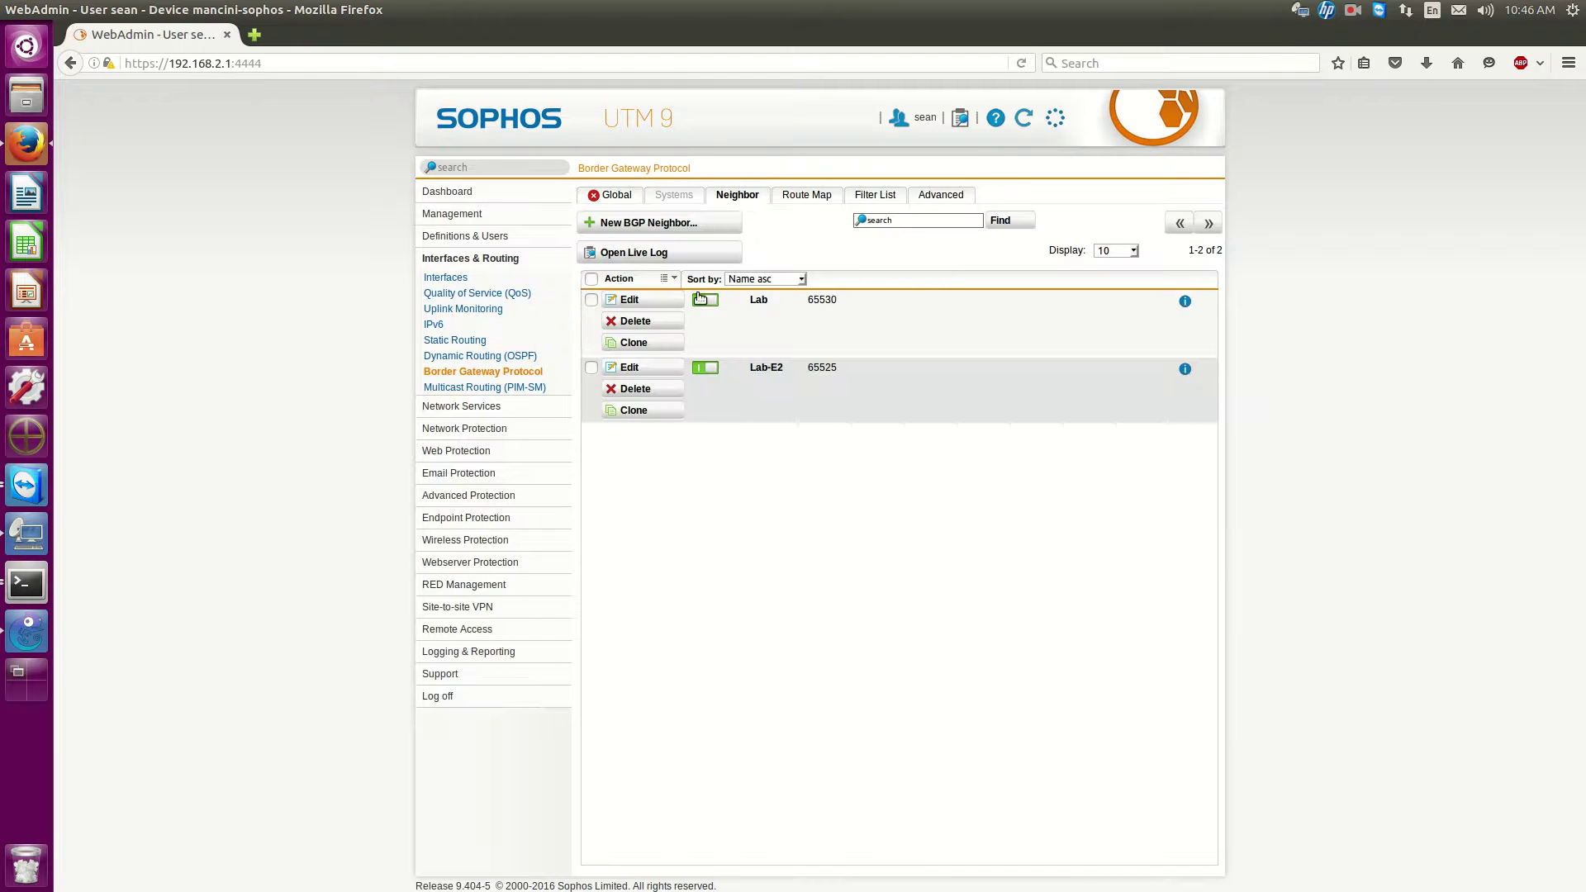
left_click(641, 324)
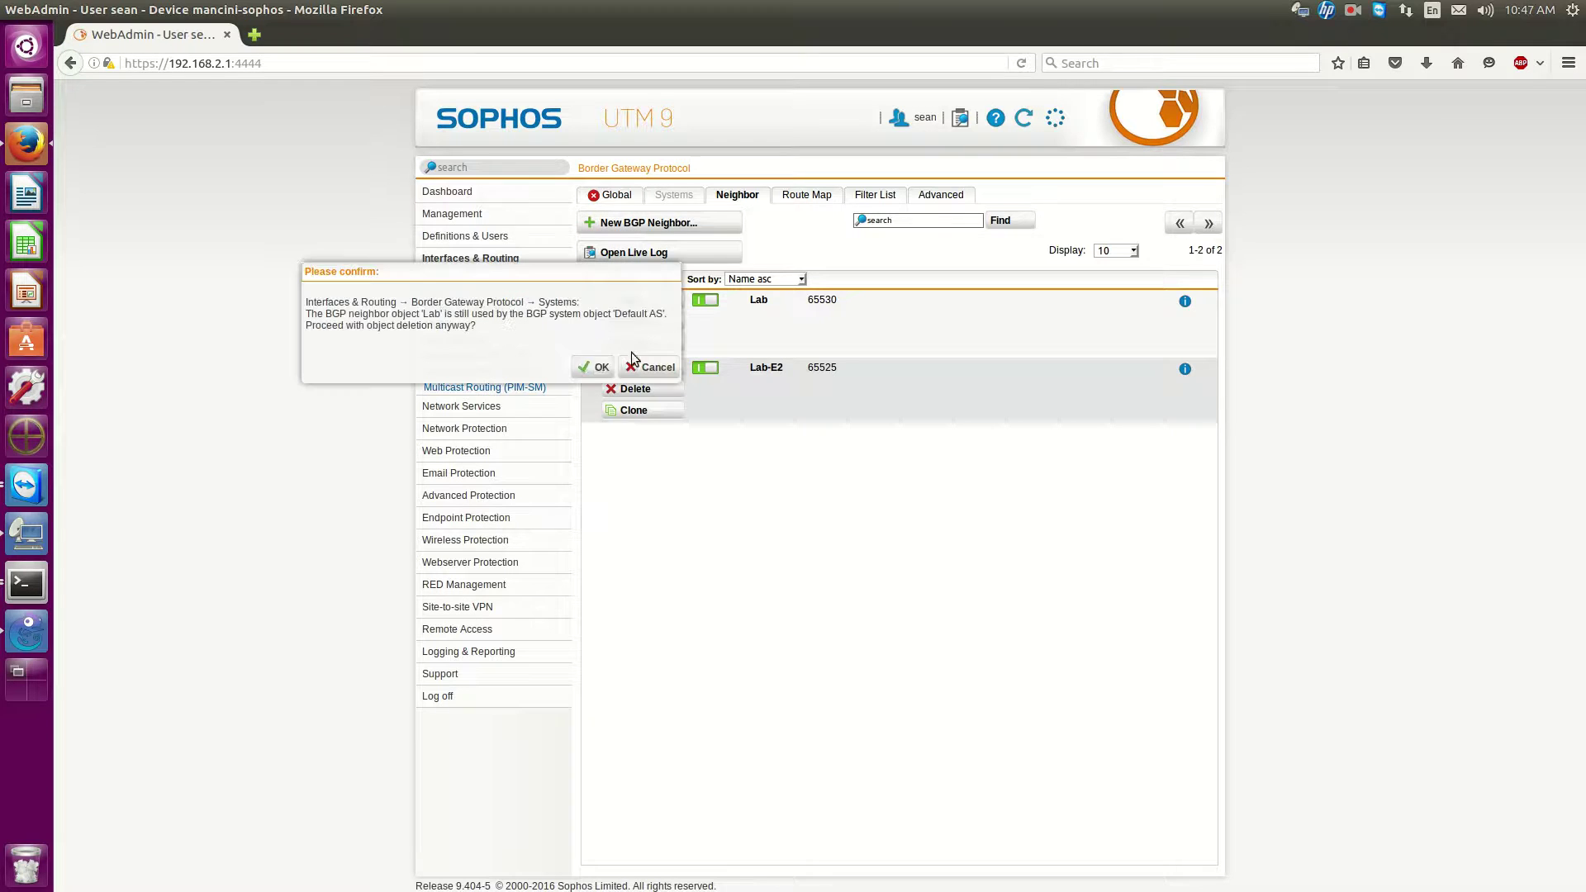
left_click(593, 366)
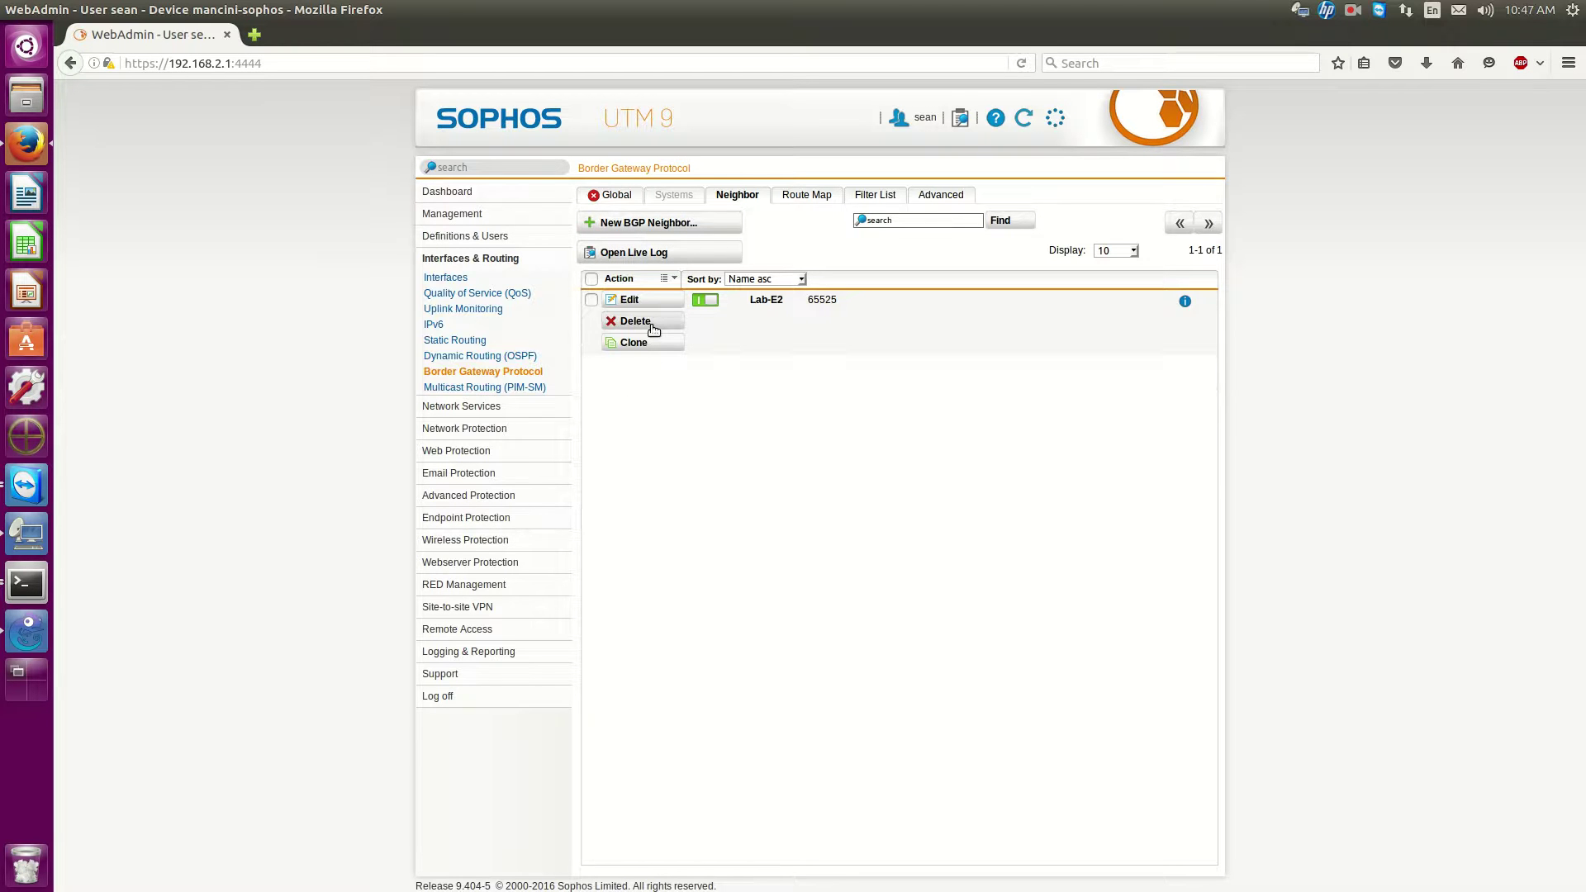
left_click(648, 322)
left_click(602, 411)
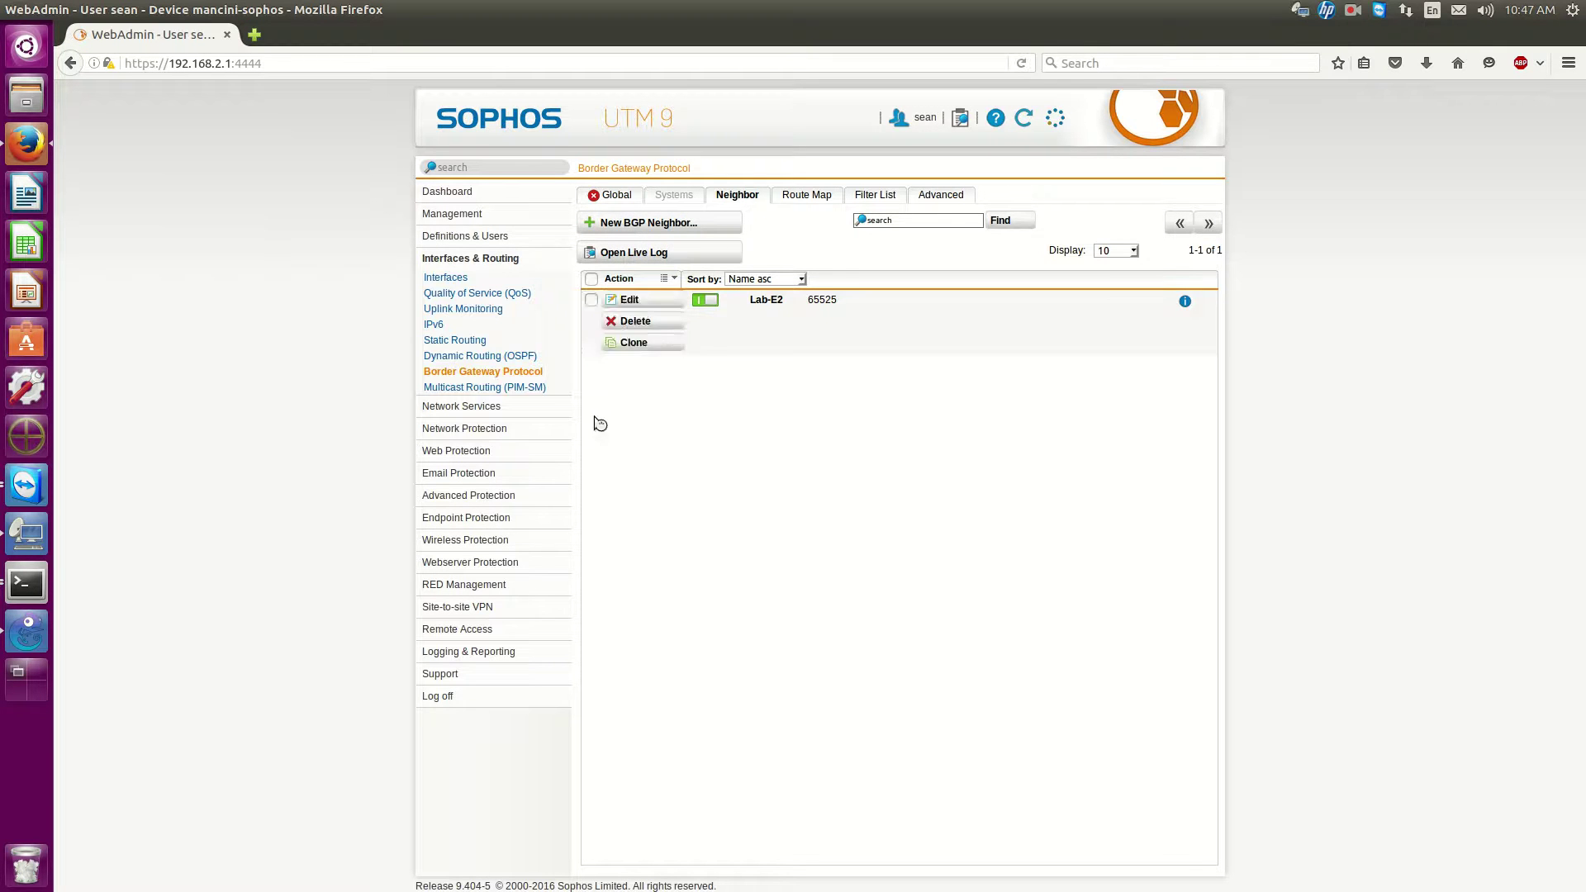
left_click(814, 199)
Try enabling BGP on the Global tab and dismiss the notice that a neighbor is required.
left_click(872, 198)
left_click(938, 199)
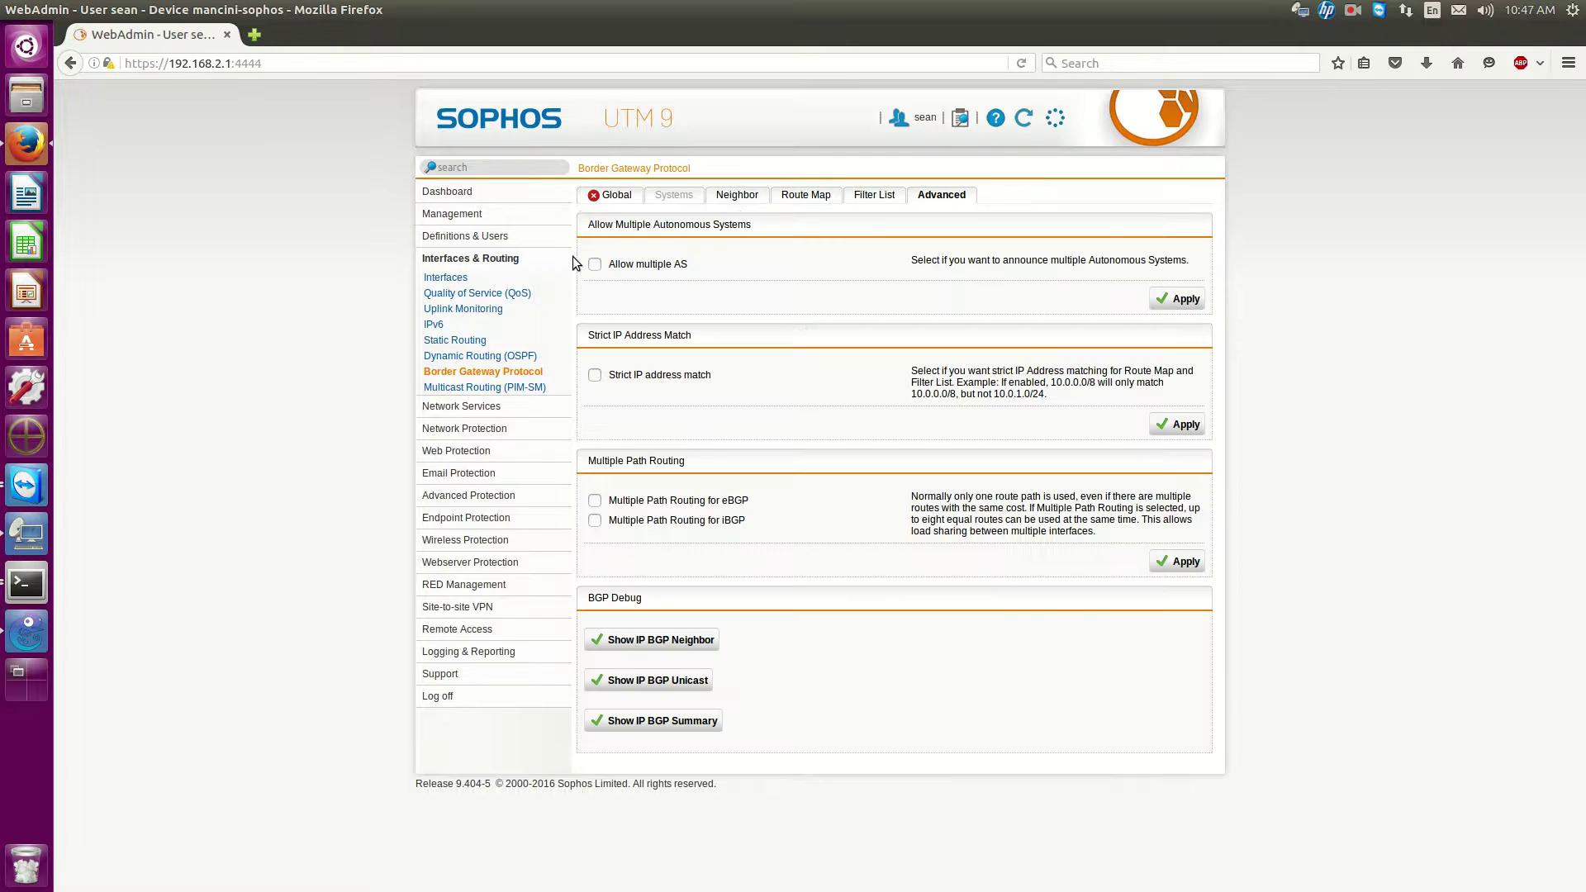
left_click(623, 198)
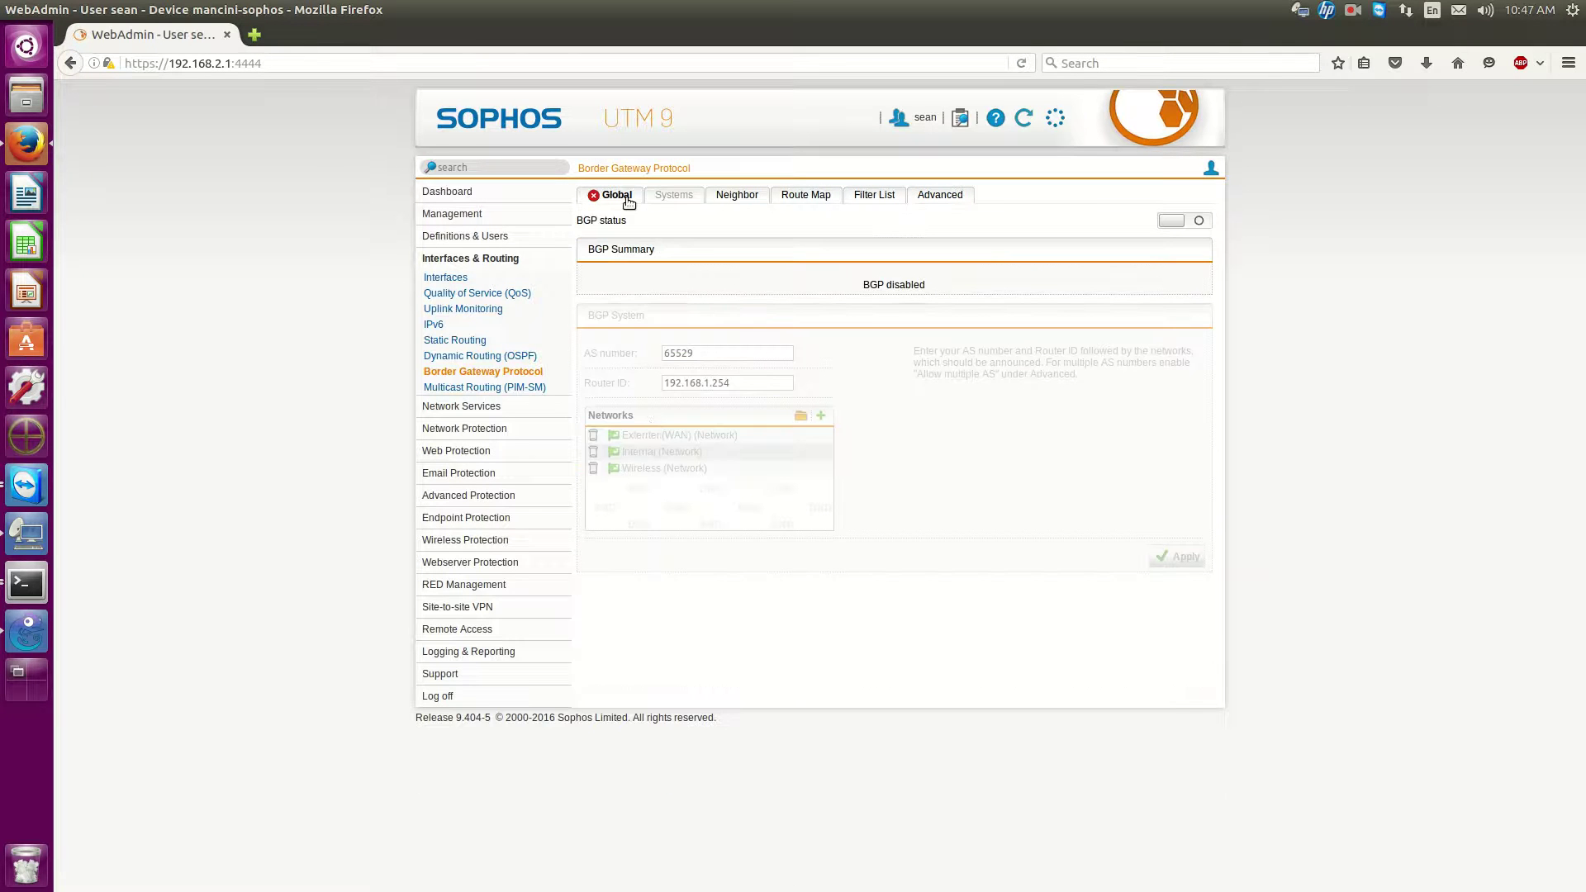
left_click(1204, 226)
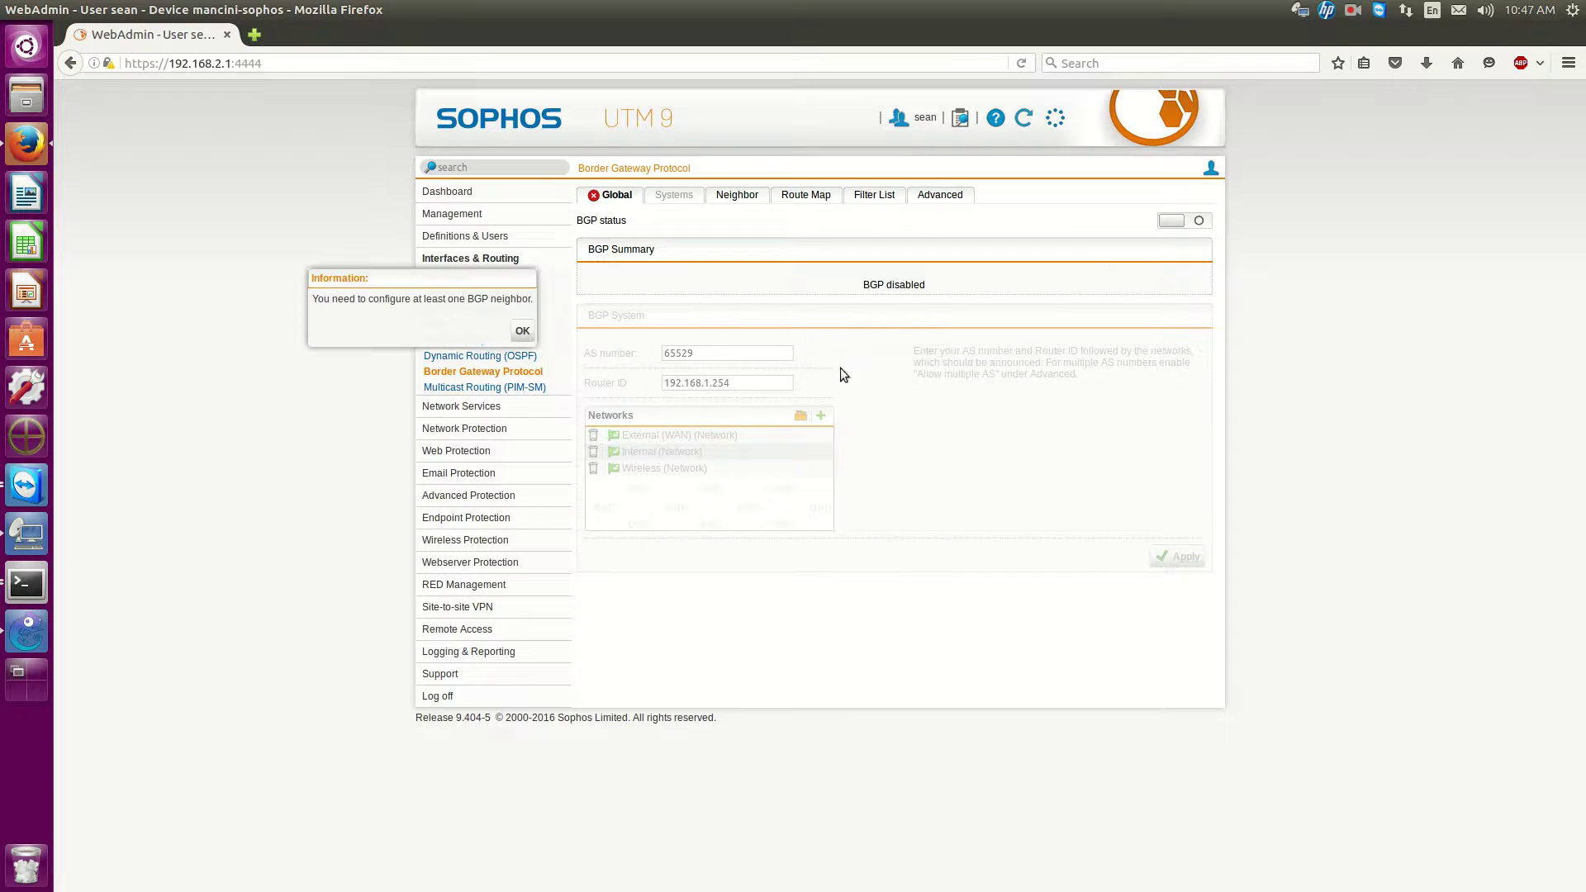
left_click(523, 333)
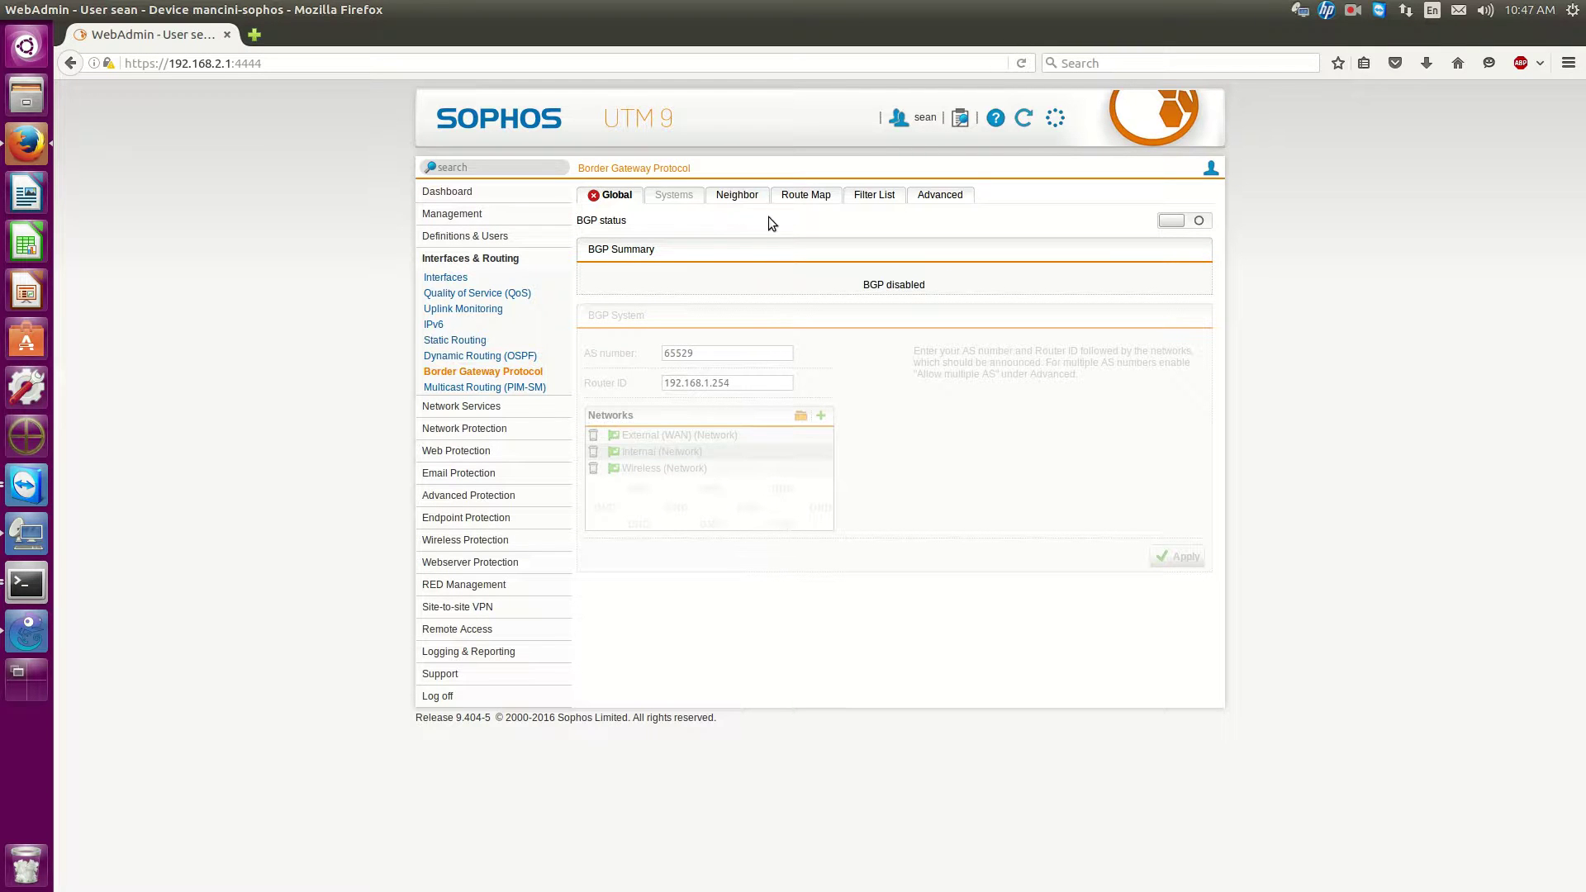
Draft a new BGP neighbor named TO MTL with host object 192.168.2.22.
left_click(741, 198)
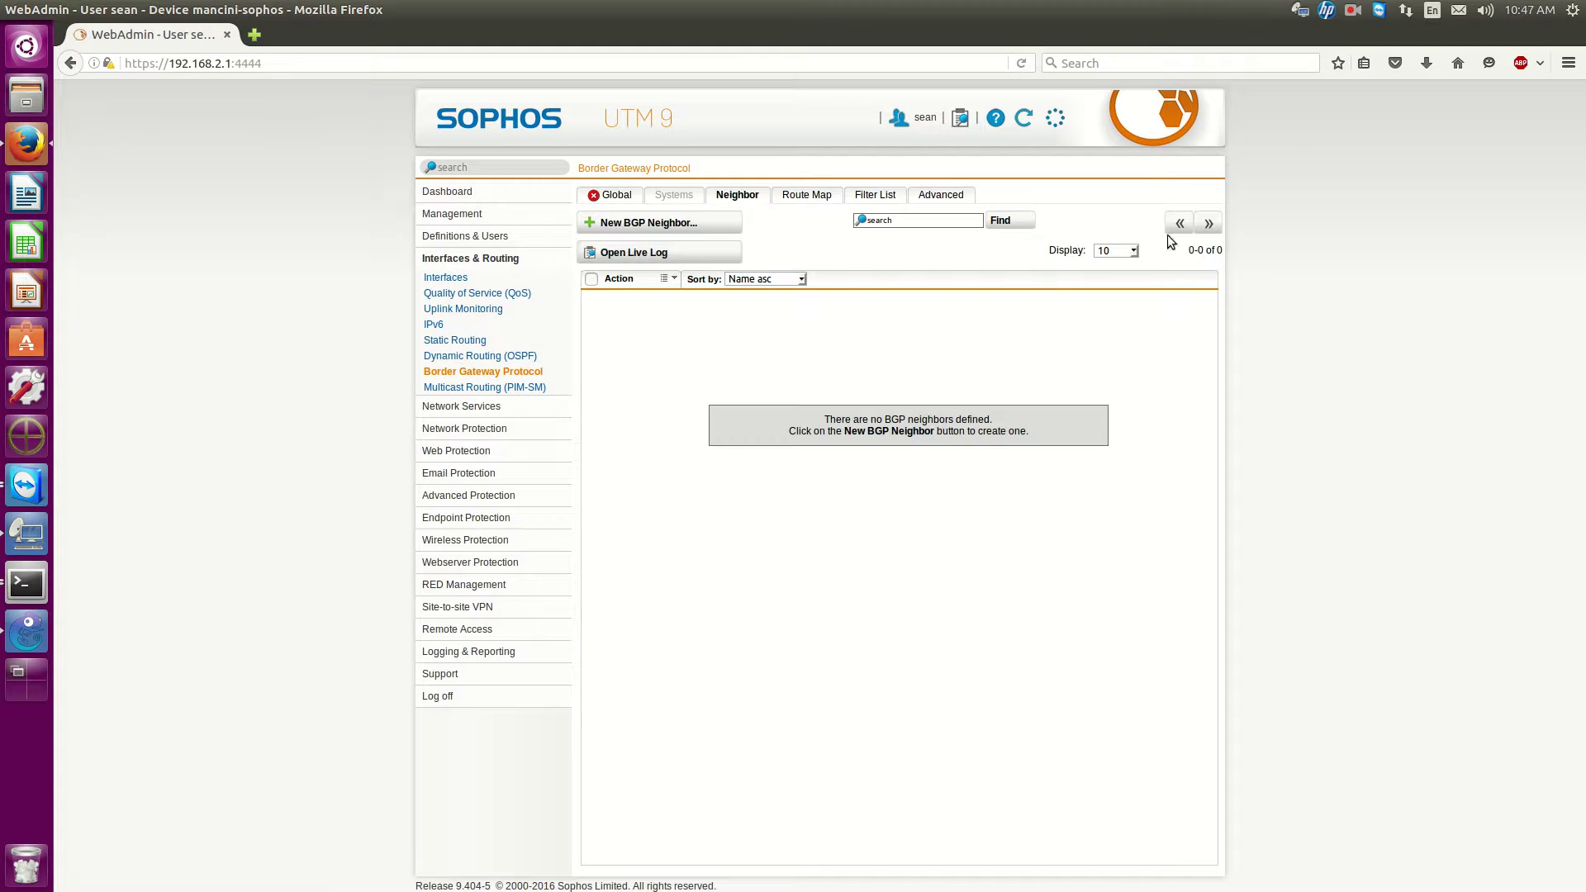
left_click(698, 225)
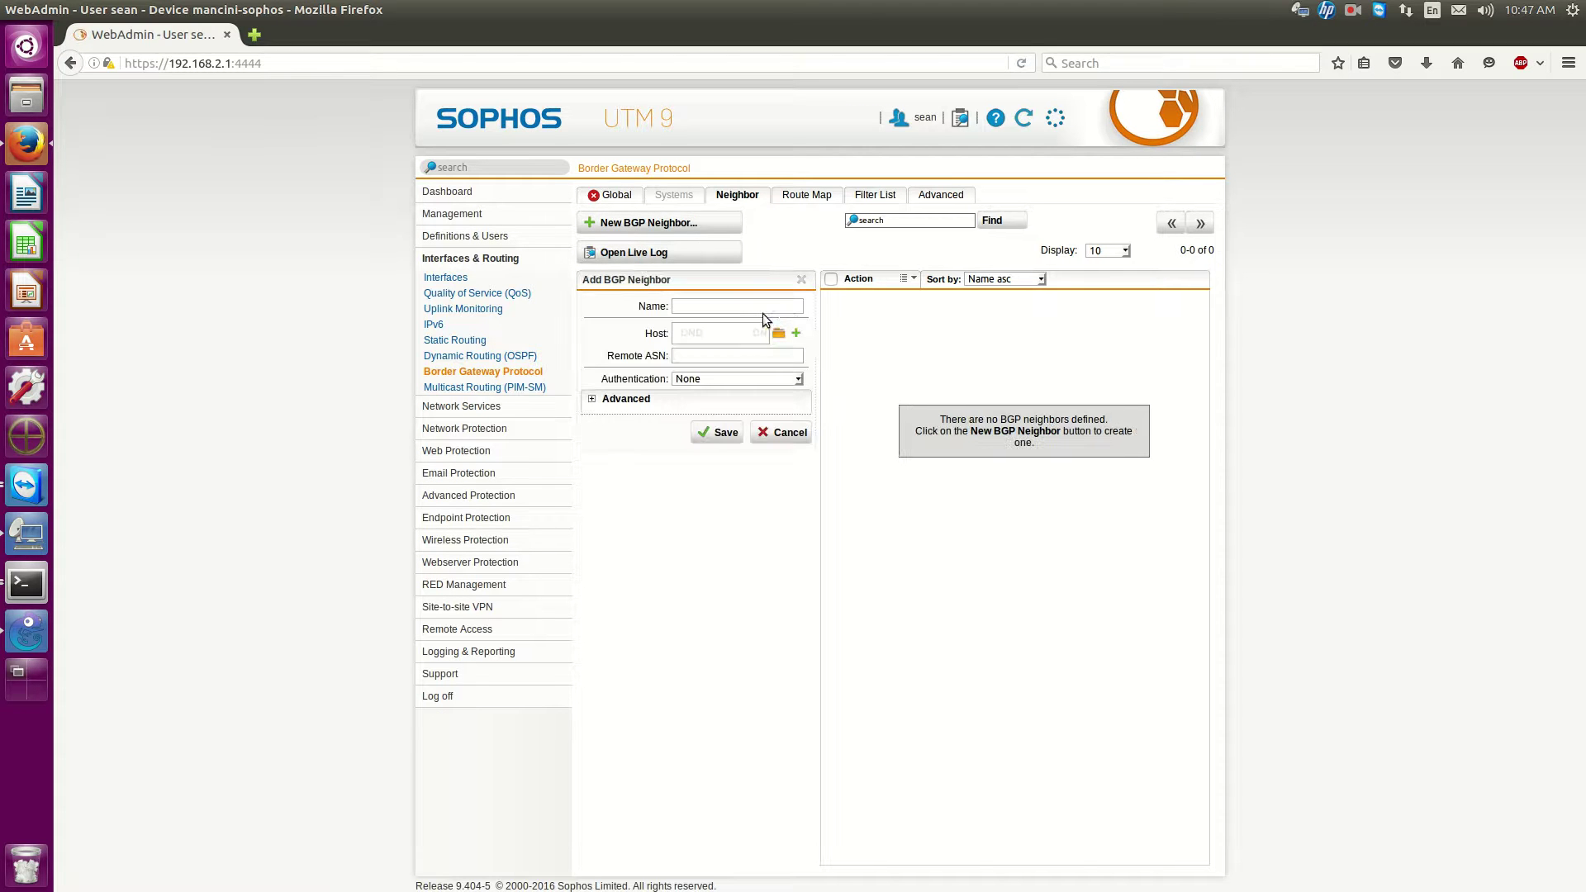
left_click(745, 302)
type("TO MTL")
left_click(779, 333)
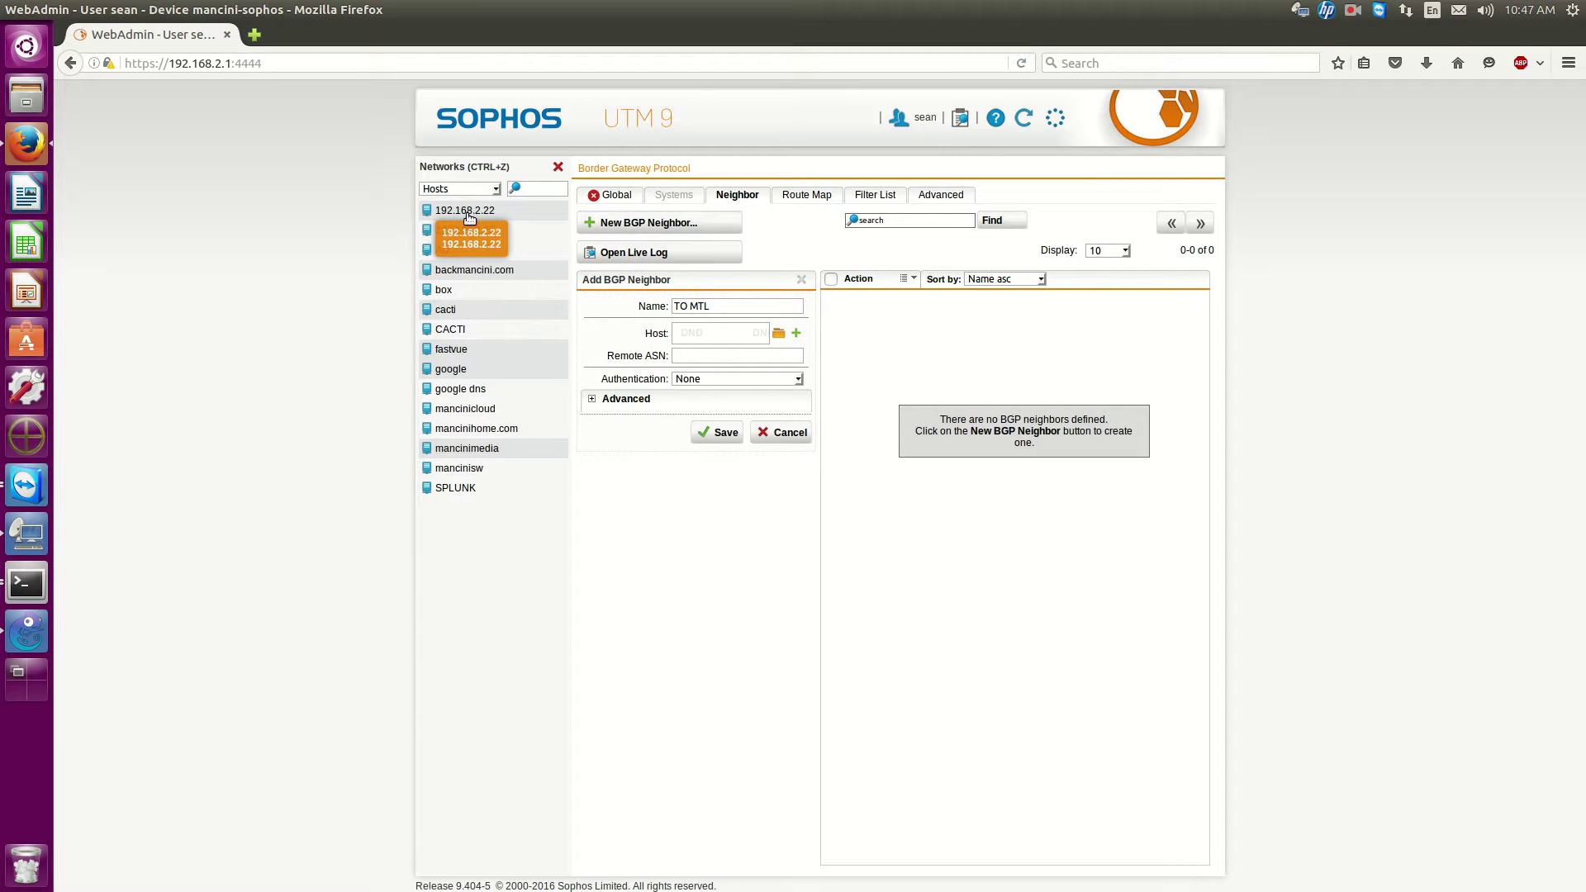
left_click_drag(467, 216, 704, 343)
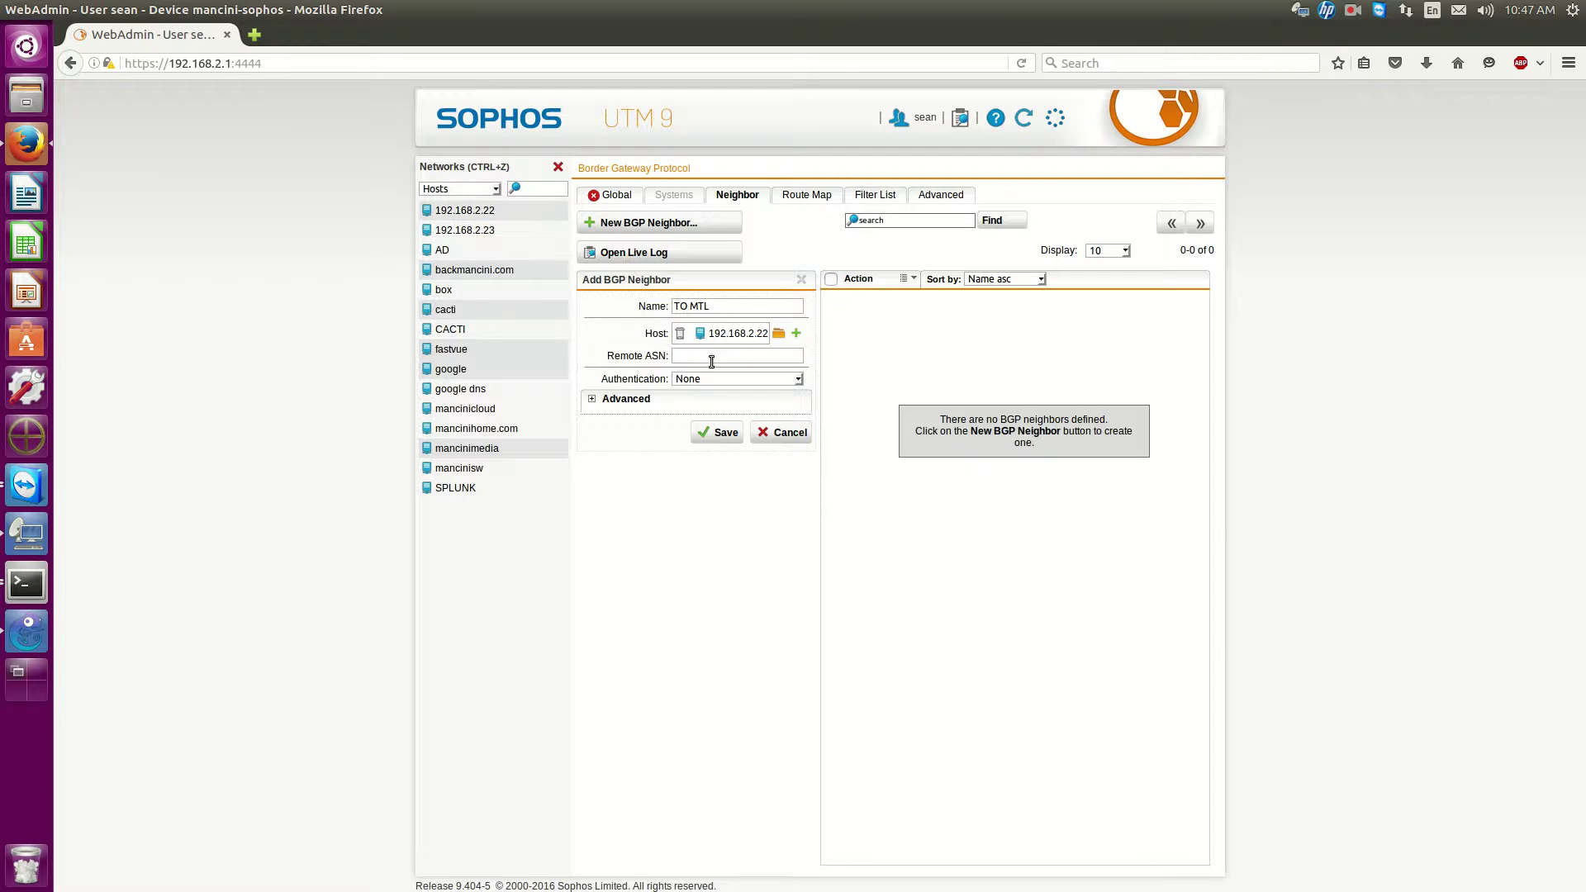
left_click(28, 631)
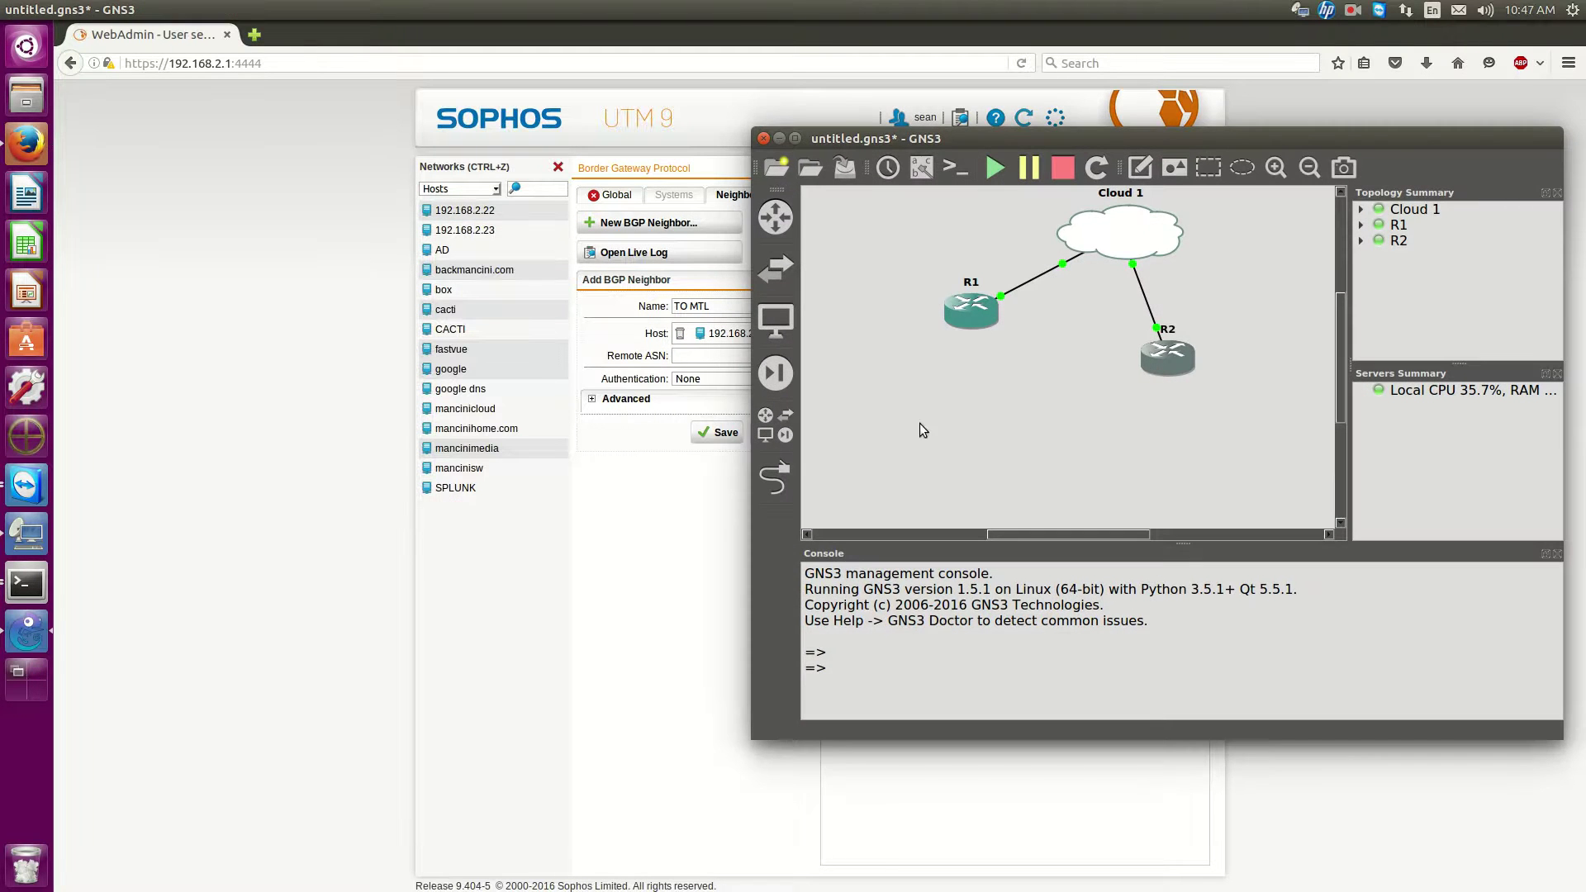
On R2's console, check the routing table for a default route and ping 4.2.2.2 (fails 0/5).
double_click(1177, 362)
key("Return")
key("Return")
key("Return")
key("Return")
key("Return")
key("Return")
key("Return")
key("Return")
key("Return")
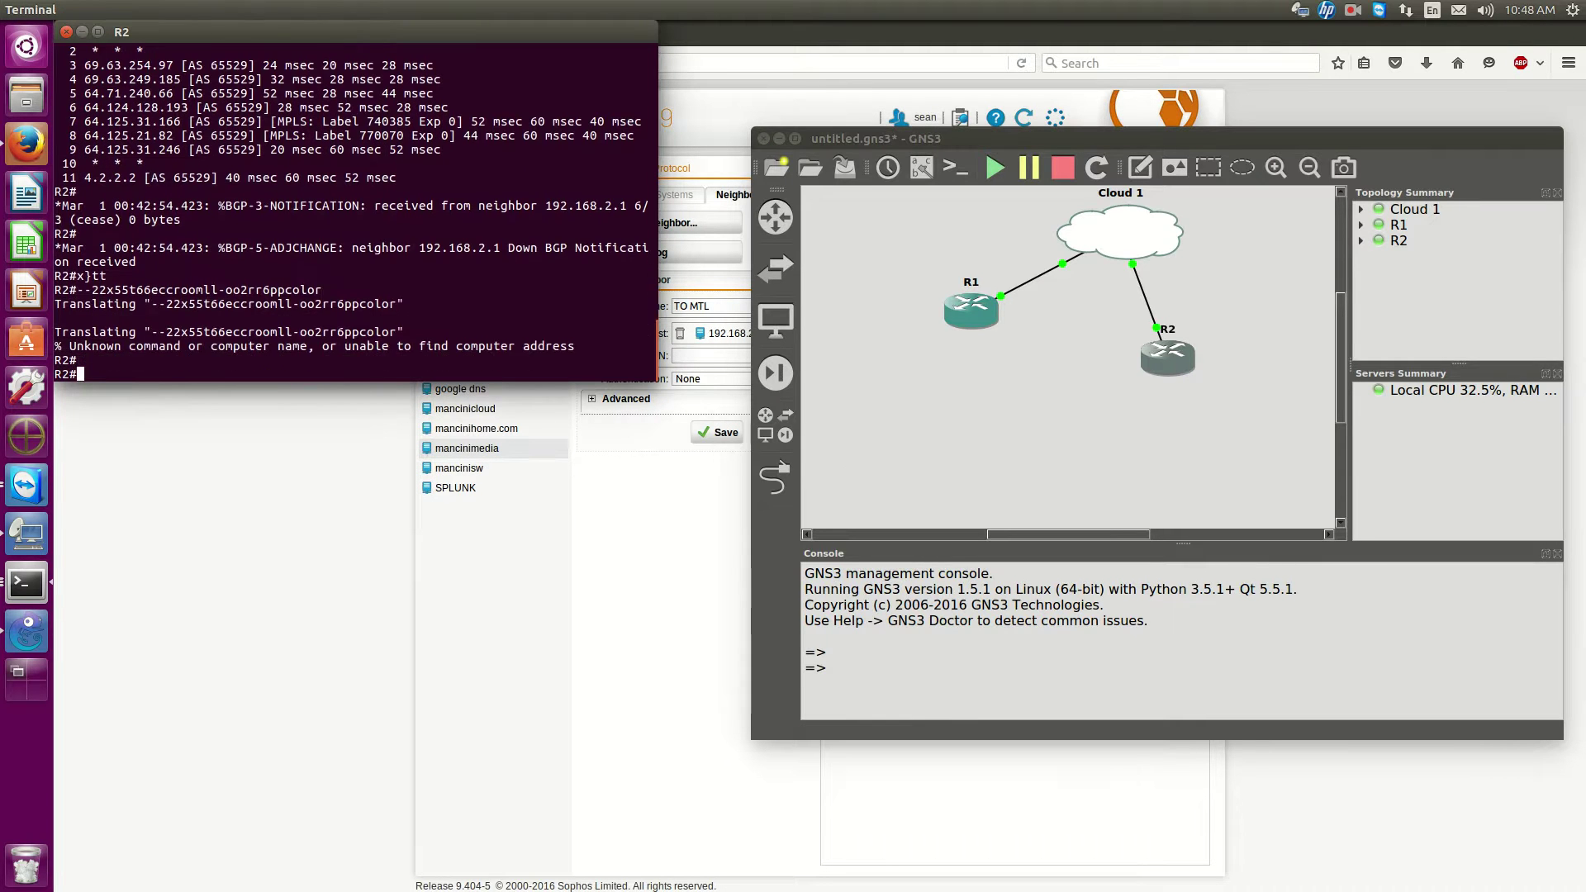
type("sh ip ro")
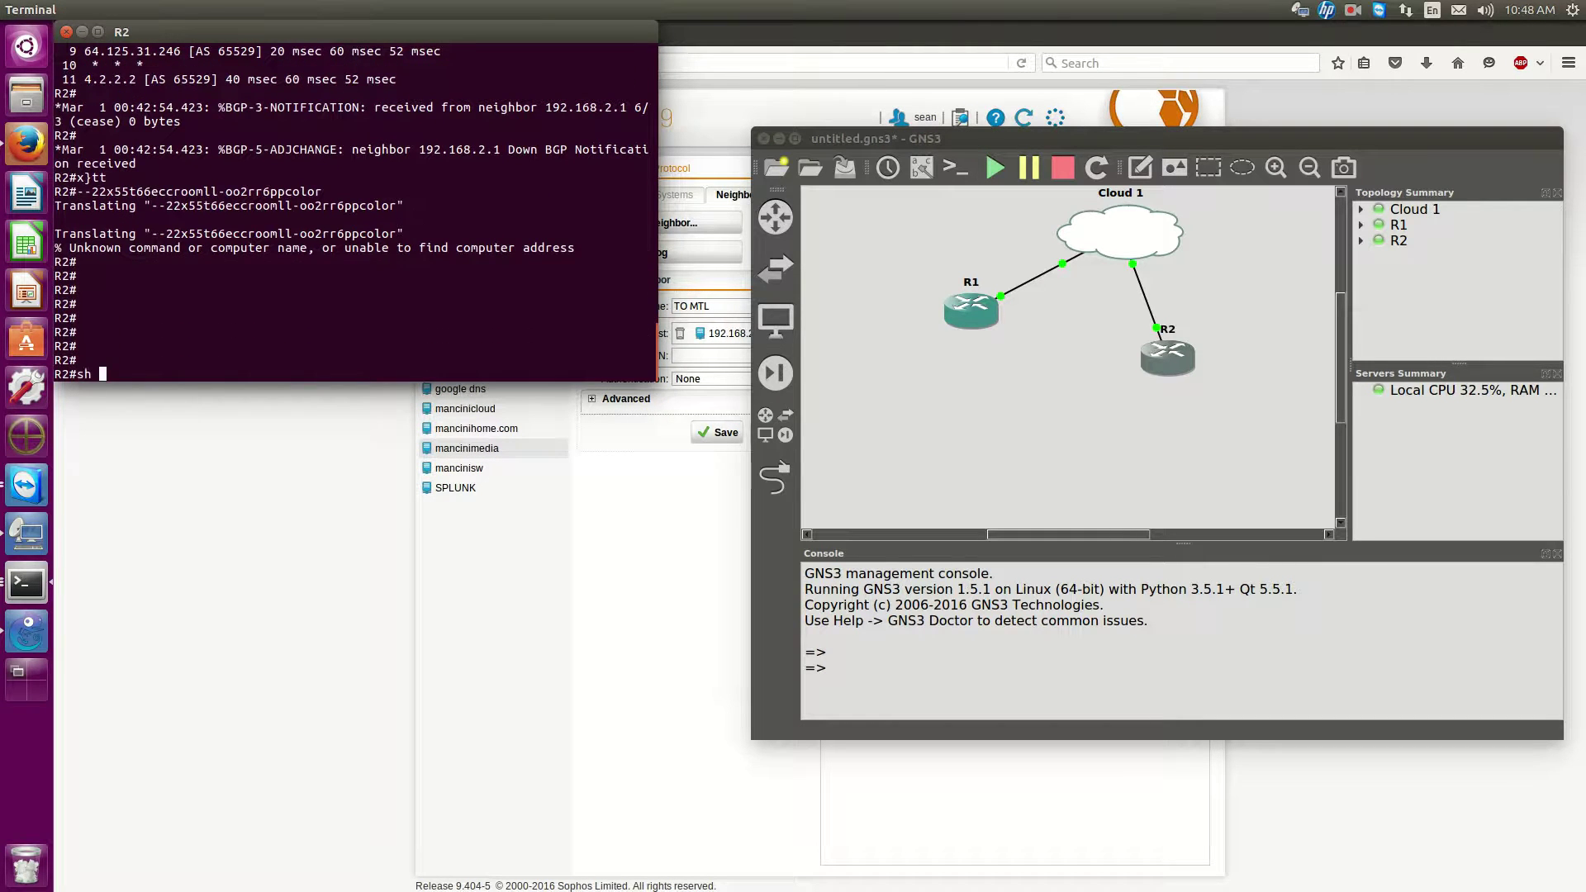
key("Return")
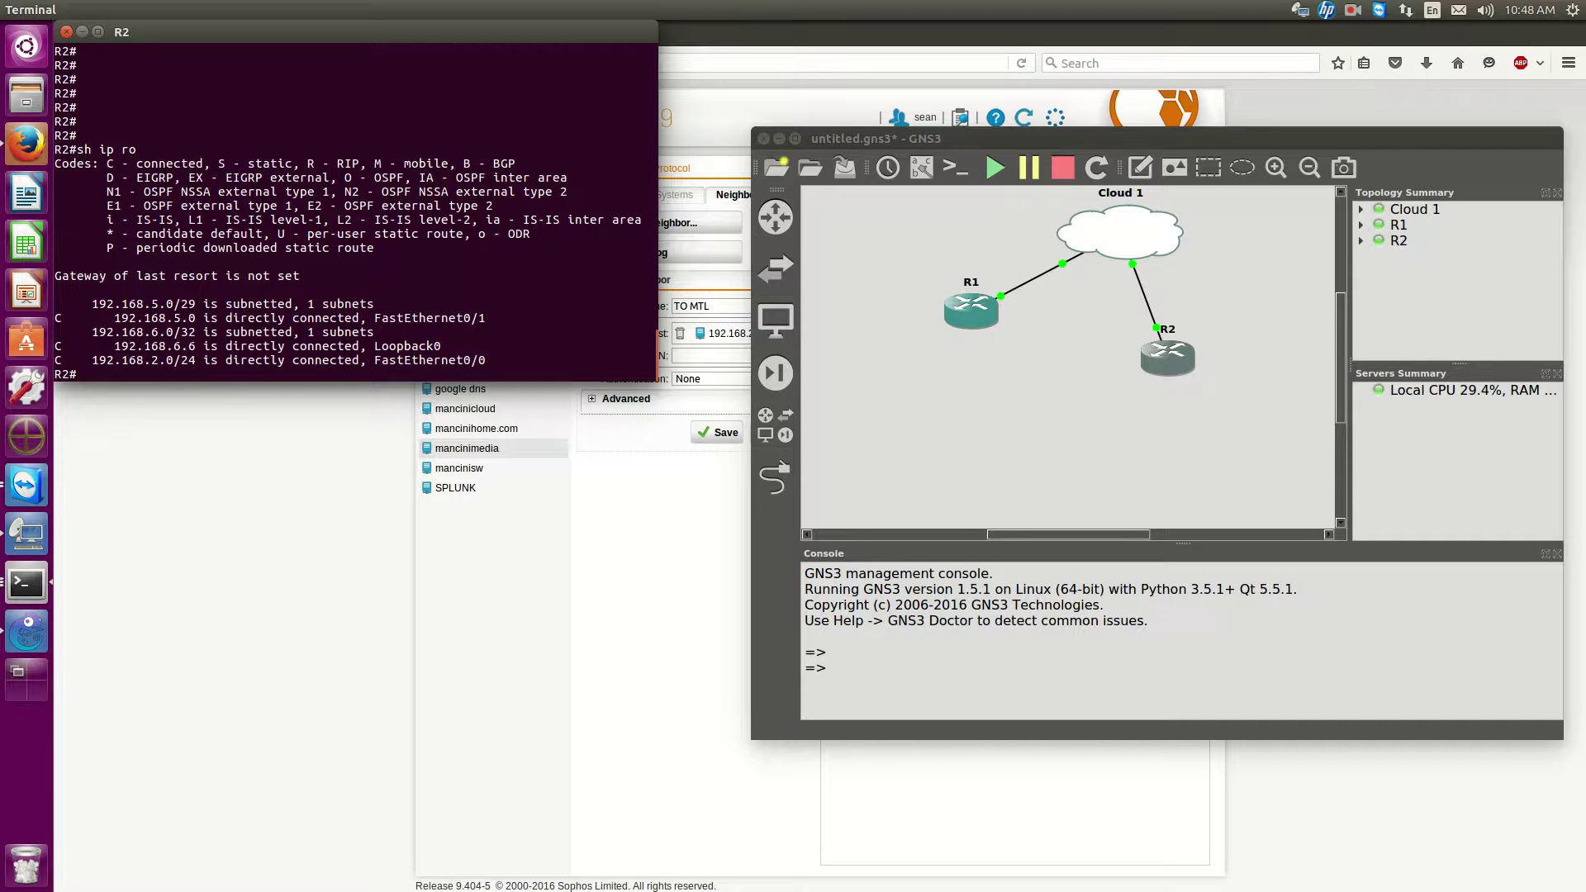
key("Return")
key("Return")
type("ping 4")
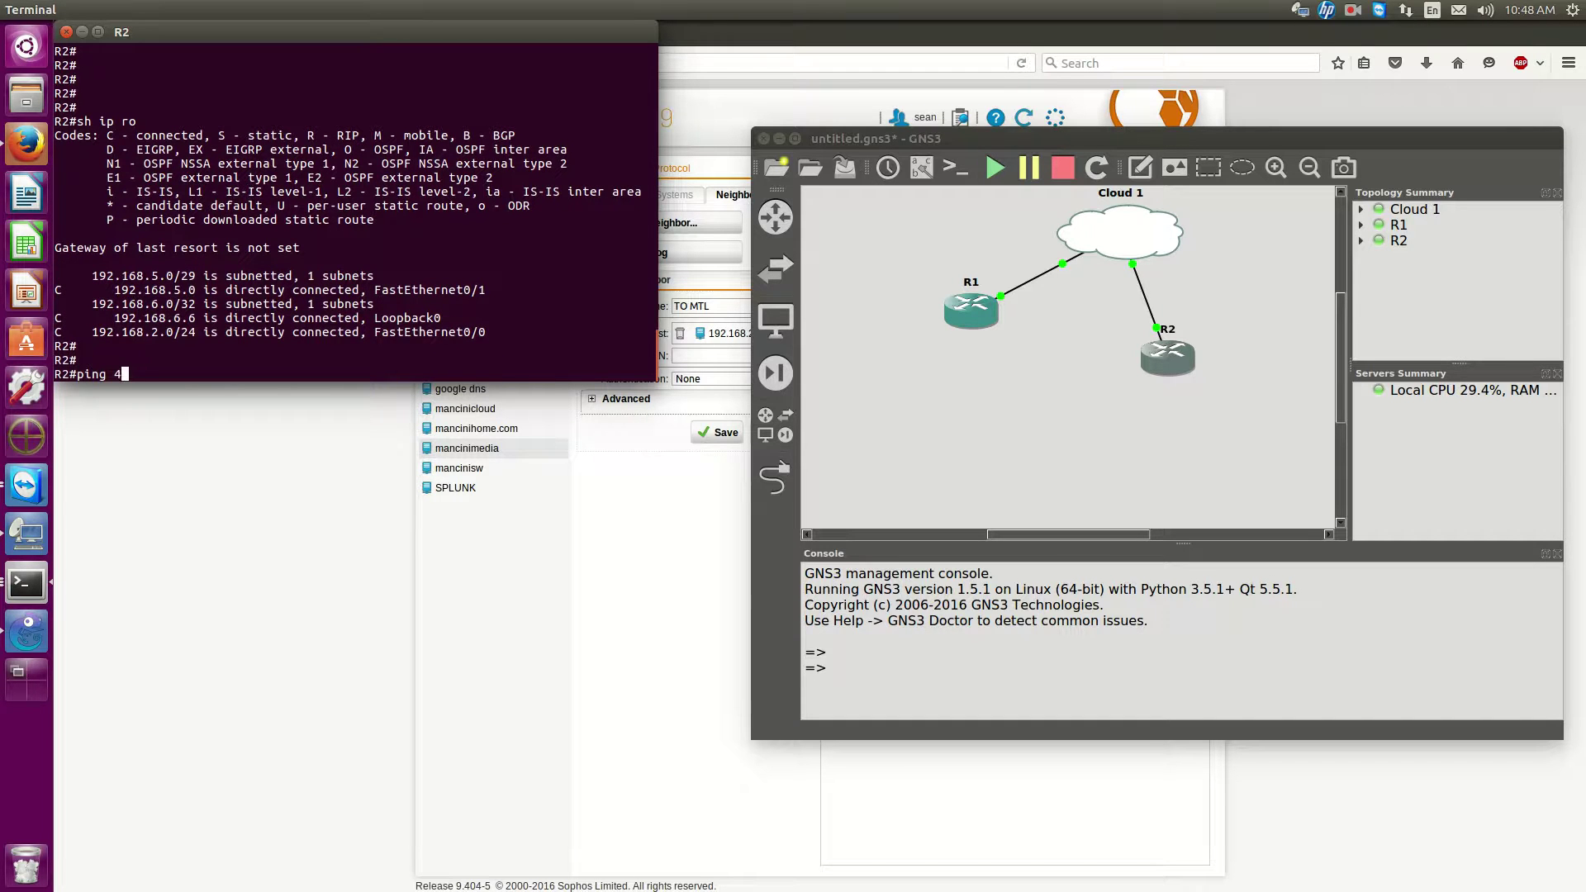
type(".2.2.2")
key("Return")
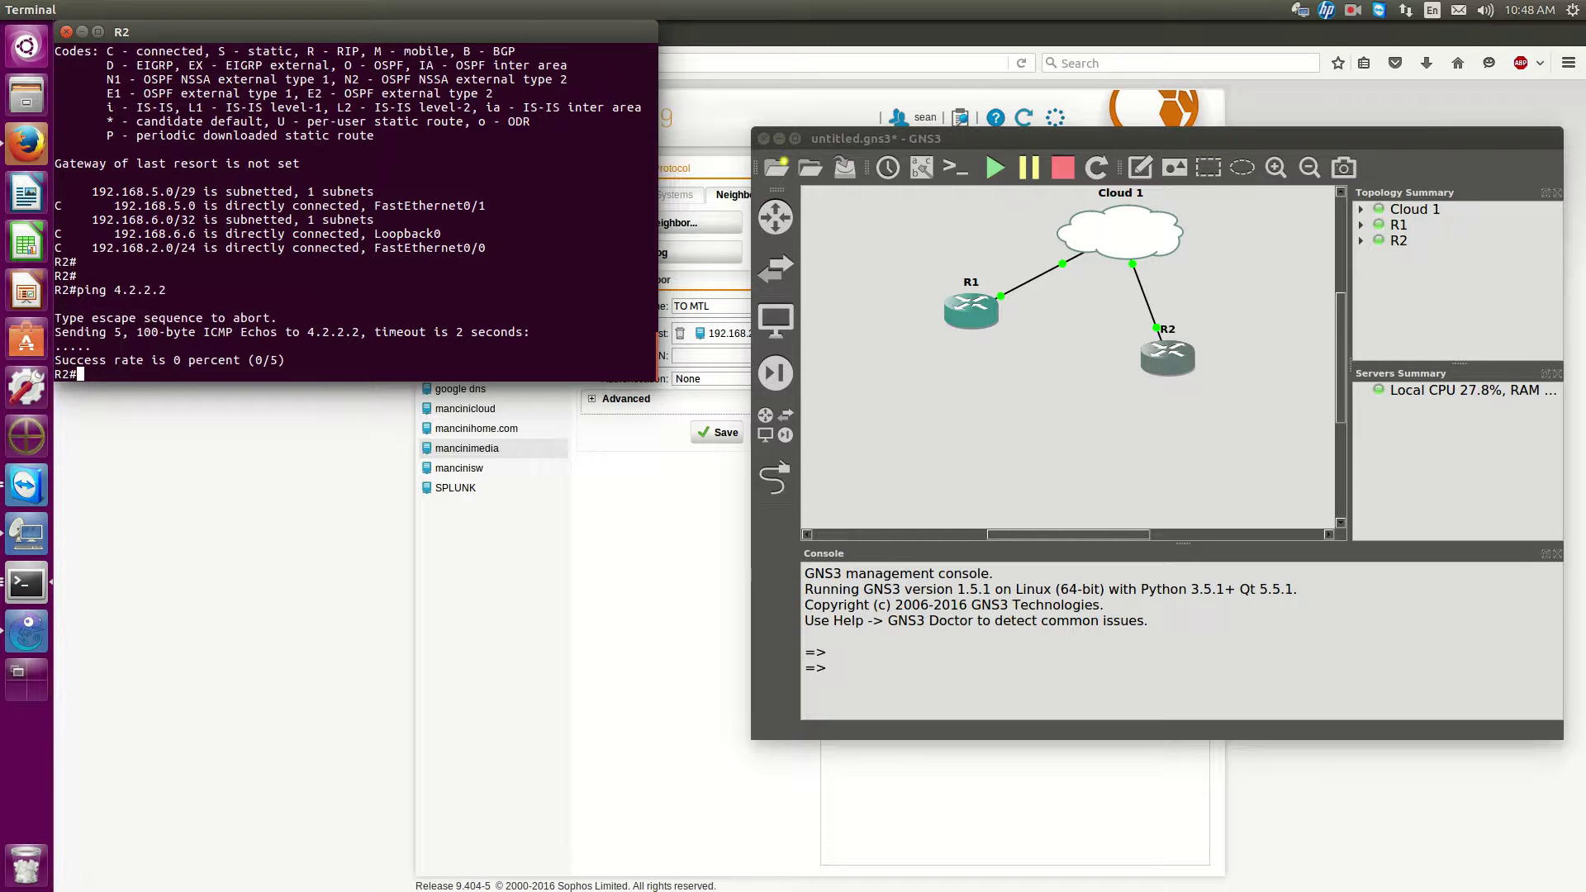
List R2's interfaces with 'sh int des' and 'sh ip int bri' (Fa0/0 192.168.2.23, Loopback0 192.168.6.6).
key("Return")
key("Return")
key("Return")
type("sh int")
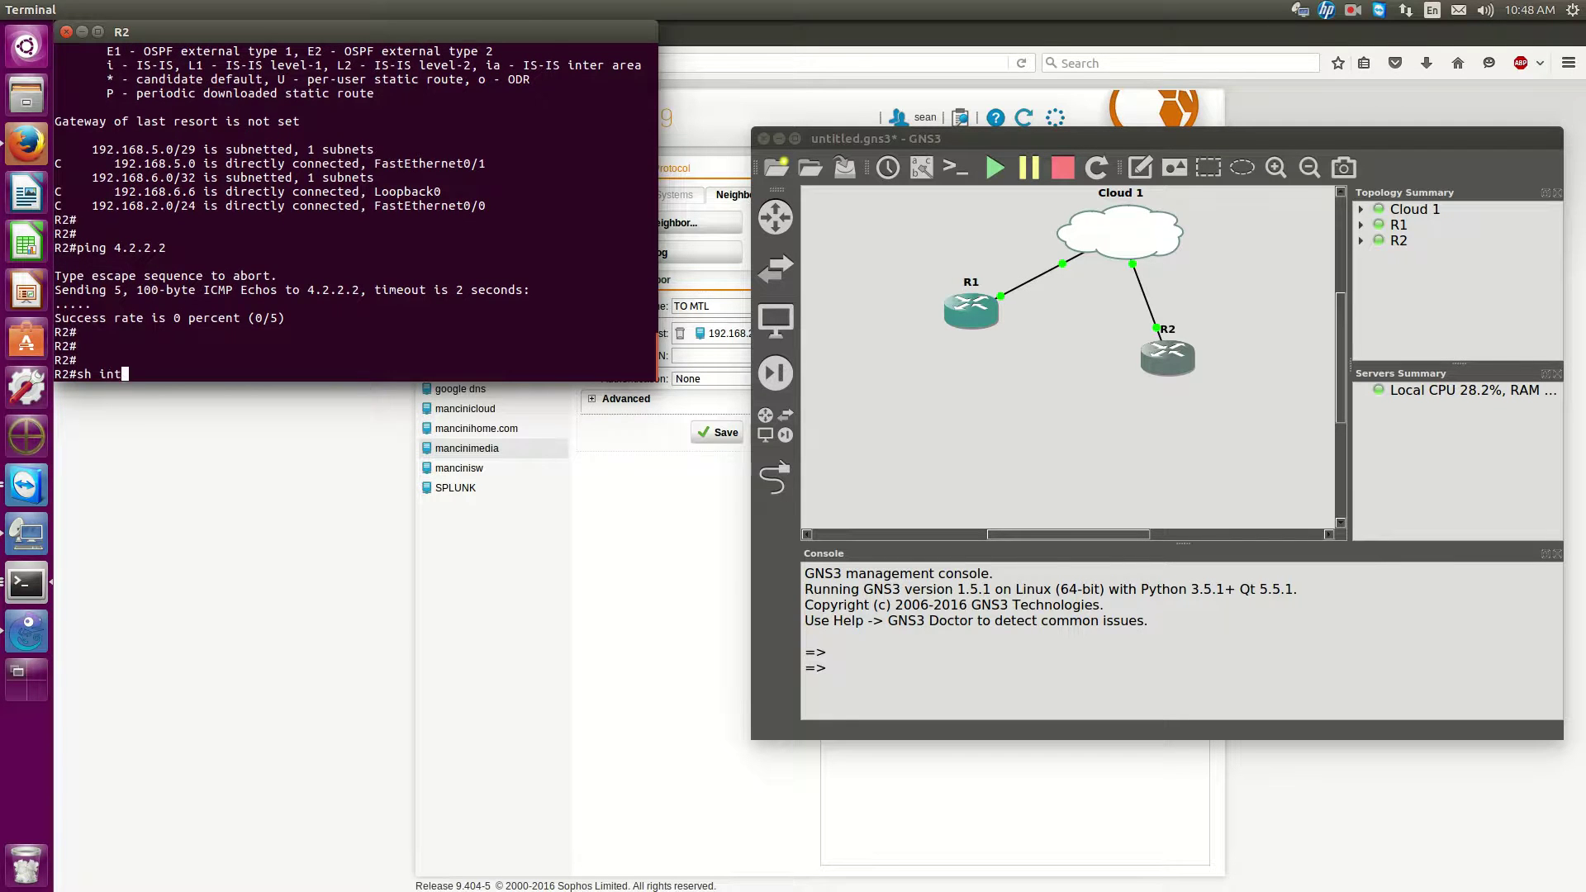
type(" des")
key("Return")
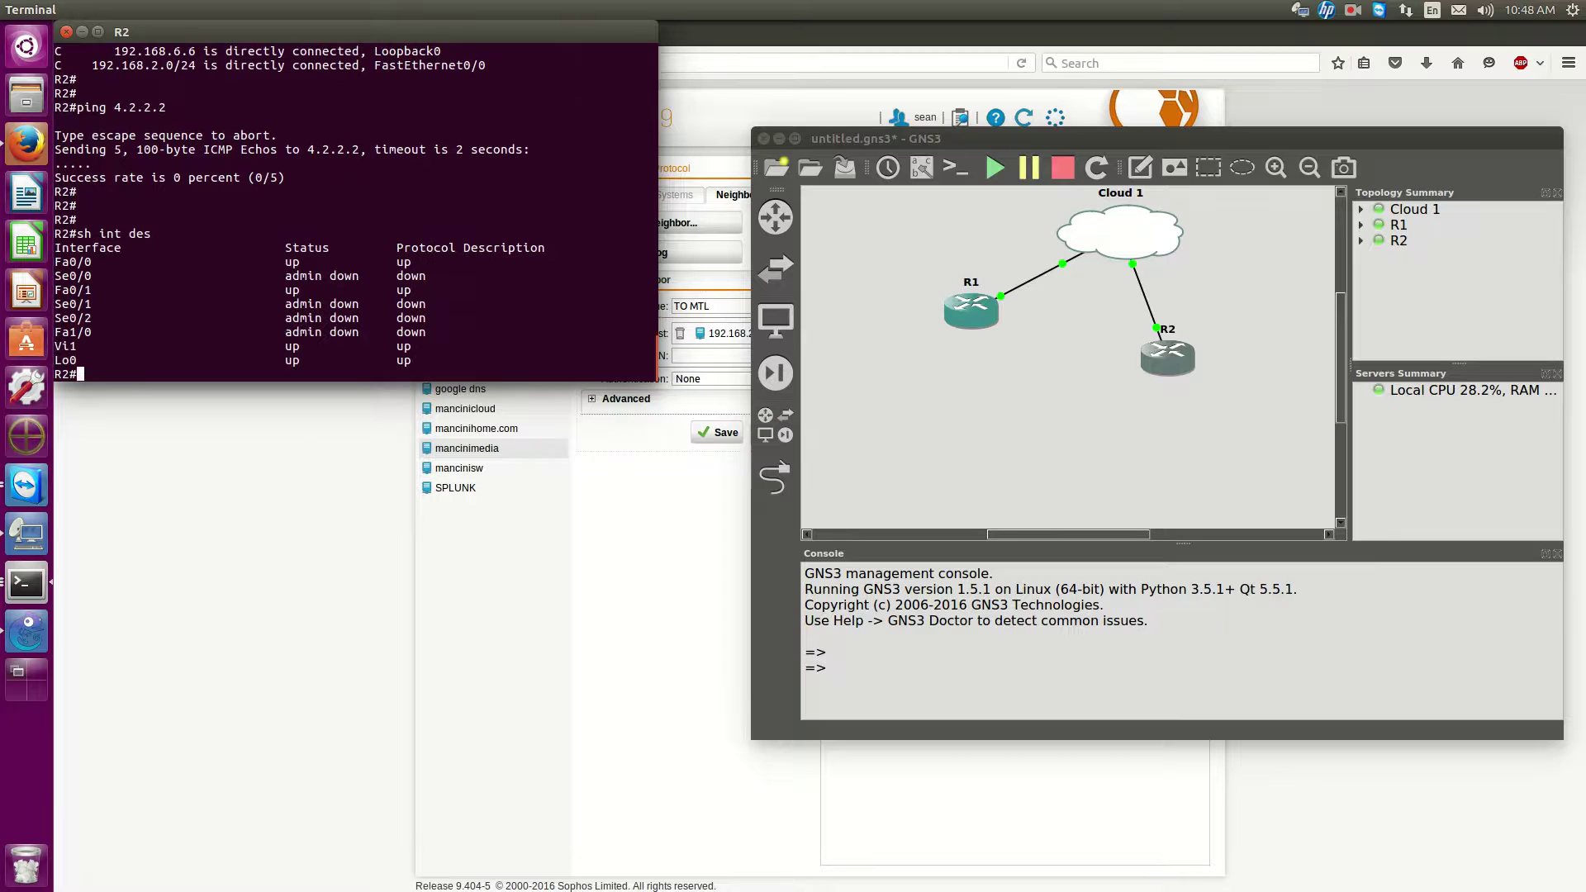
type("sh ip int bri")
key("Return")
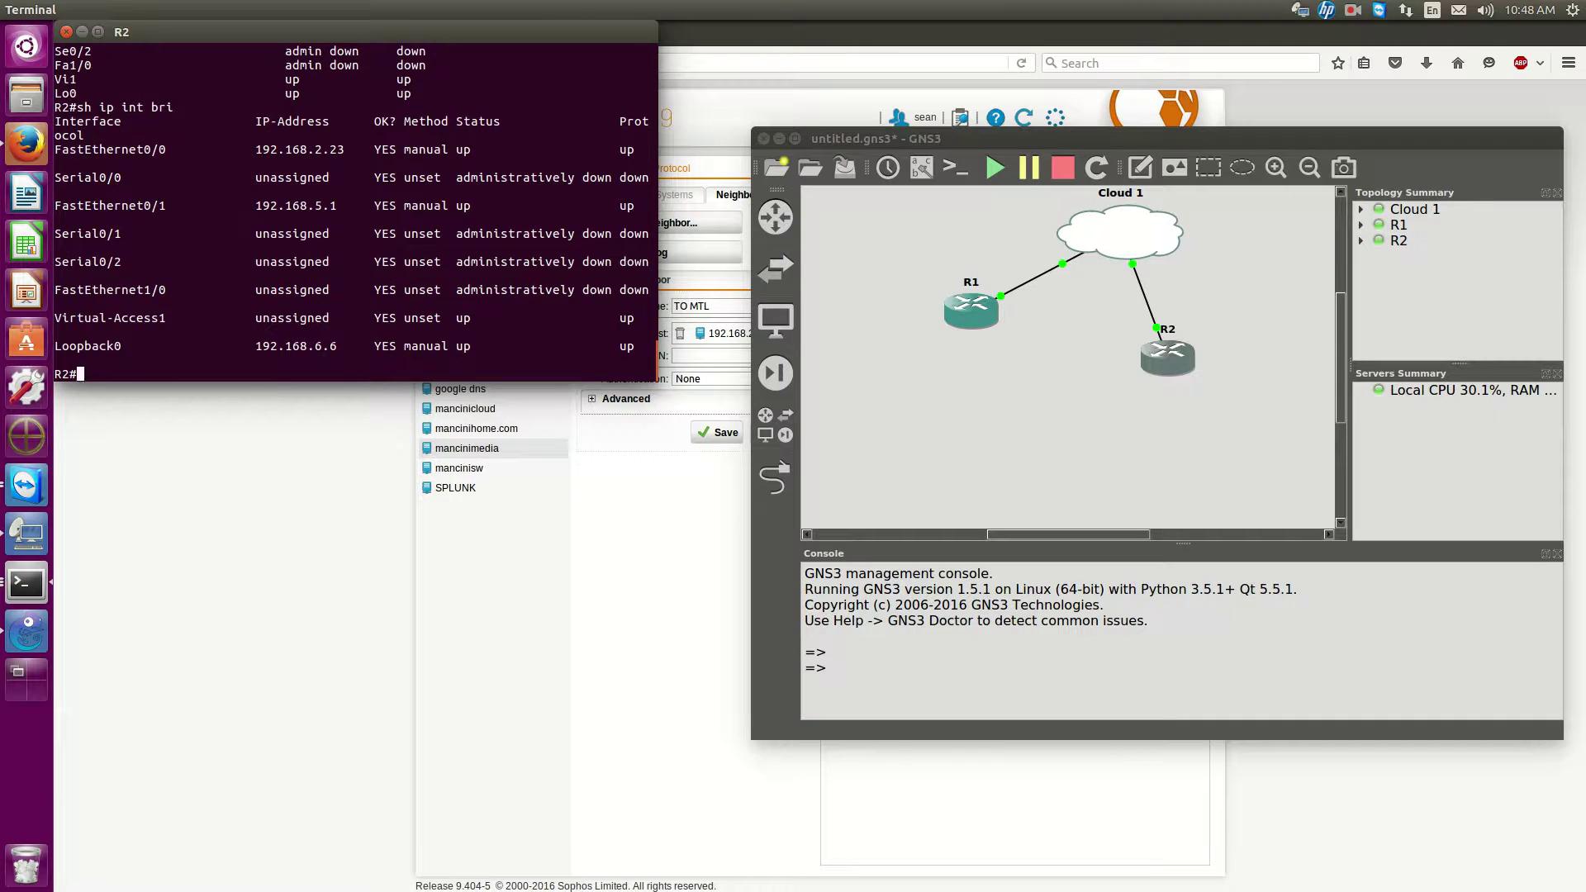
Replace the TO MTL neighbor's host 192.168.2.22 with the 192.168.2.23 host object.
left_click(496, 583)
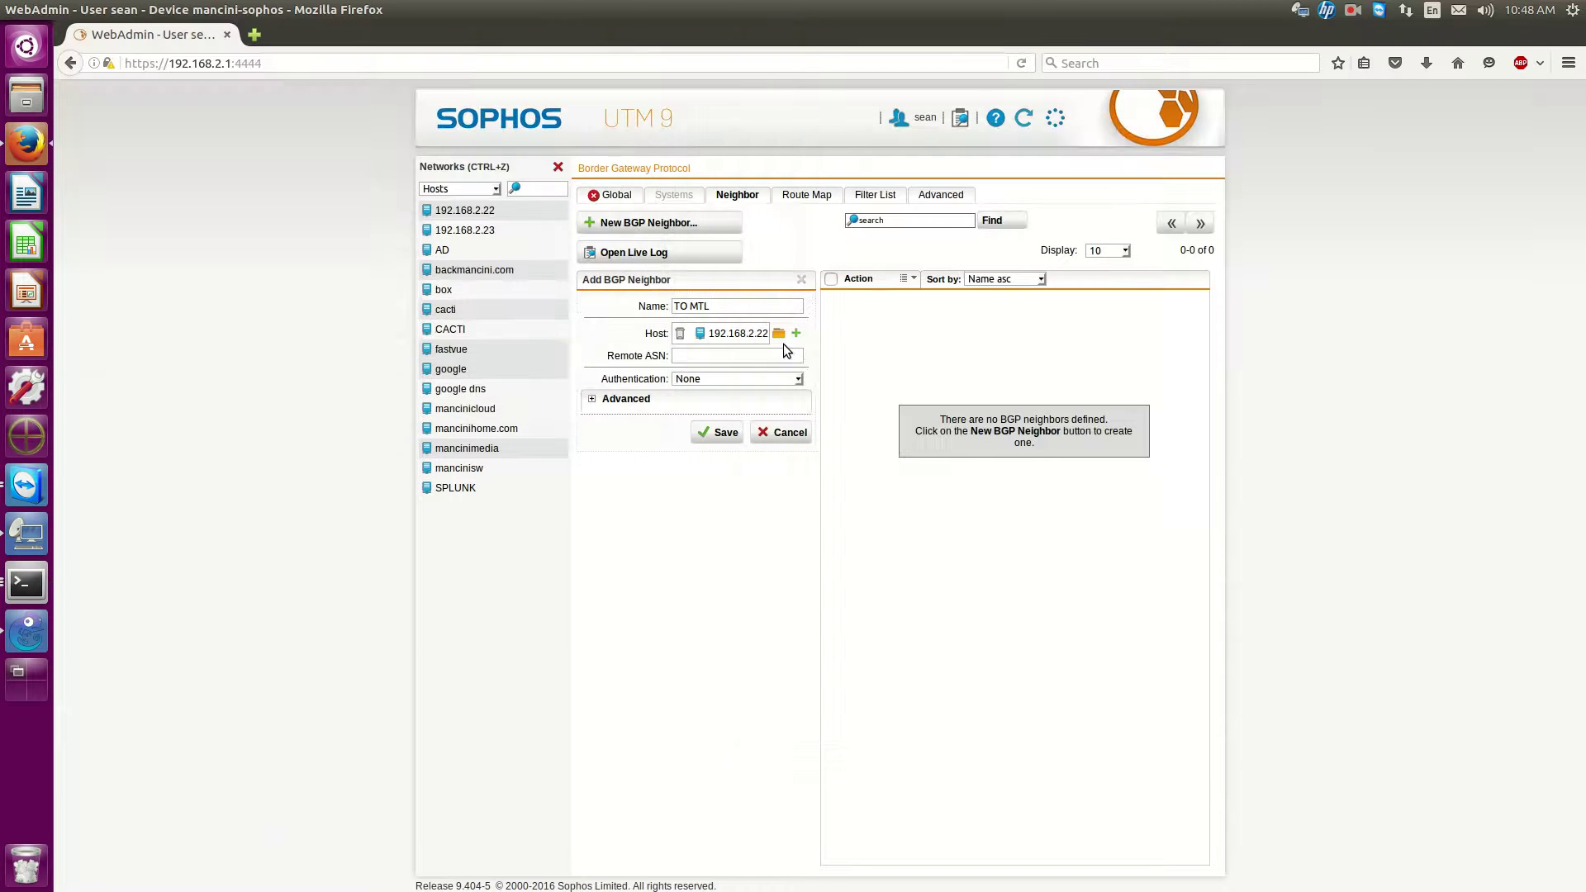
left_click(681, 333)
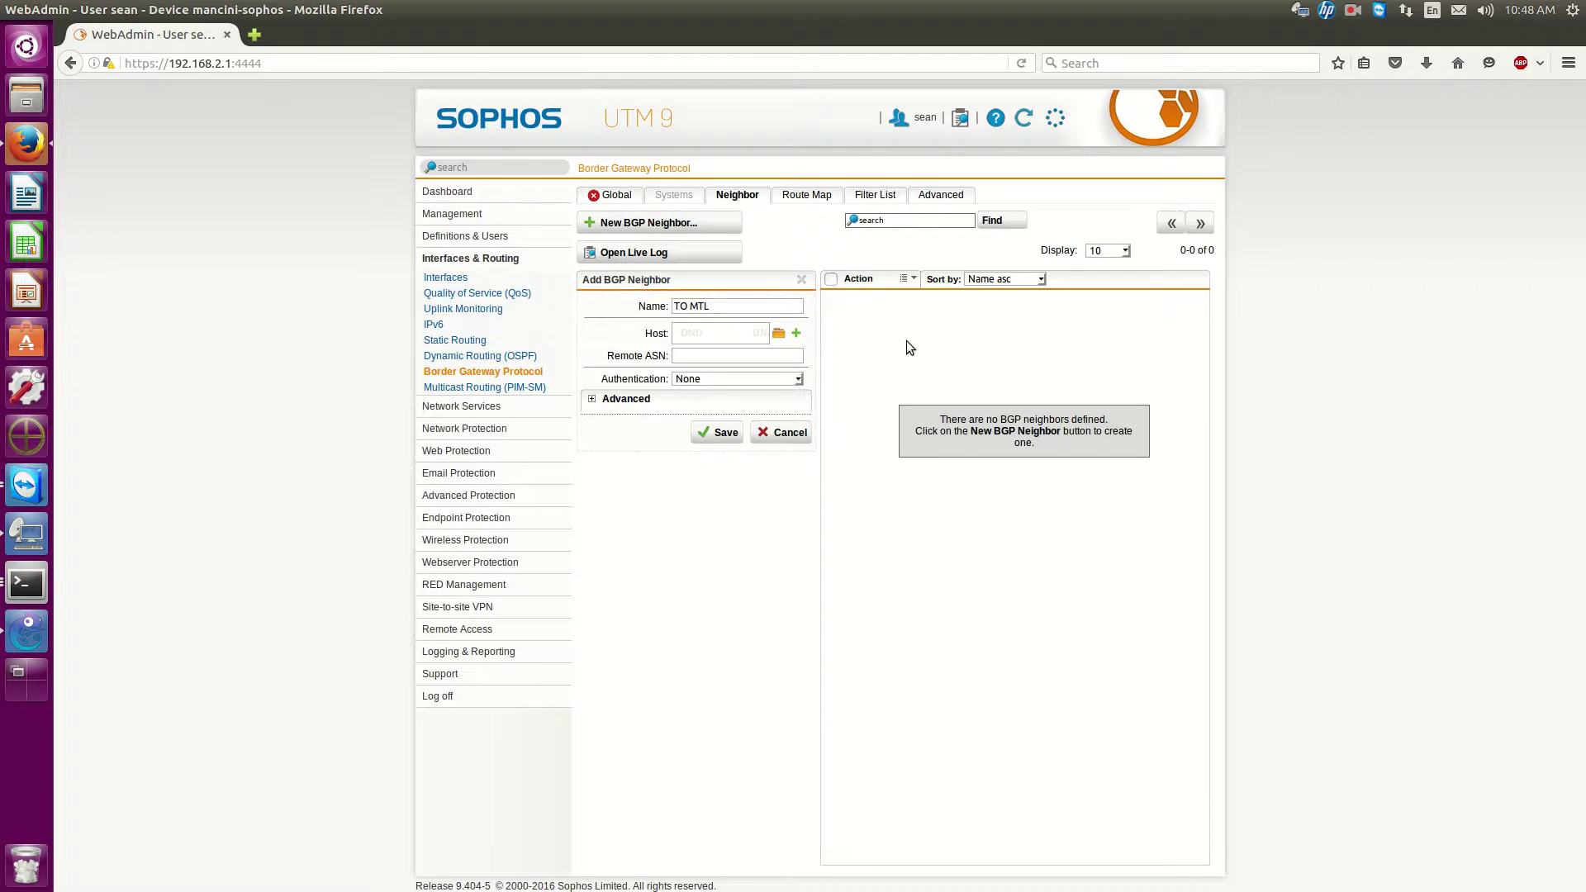
left_click(778, 333)
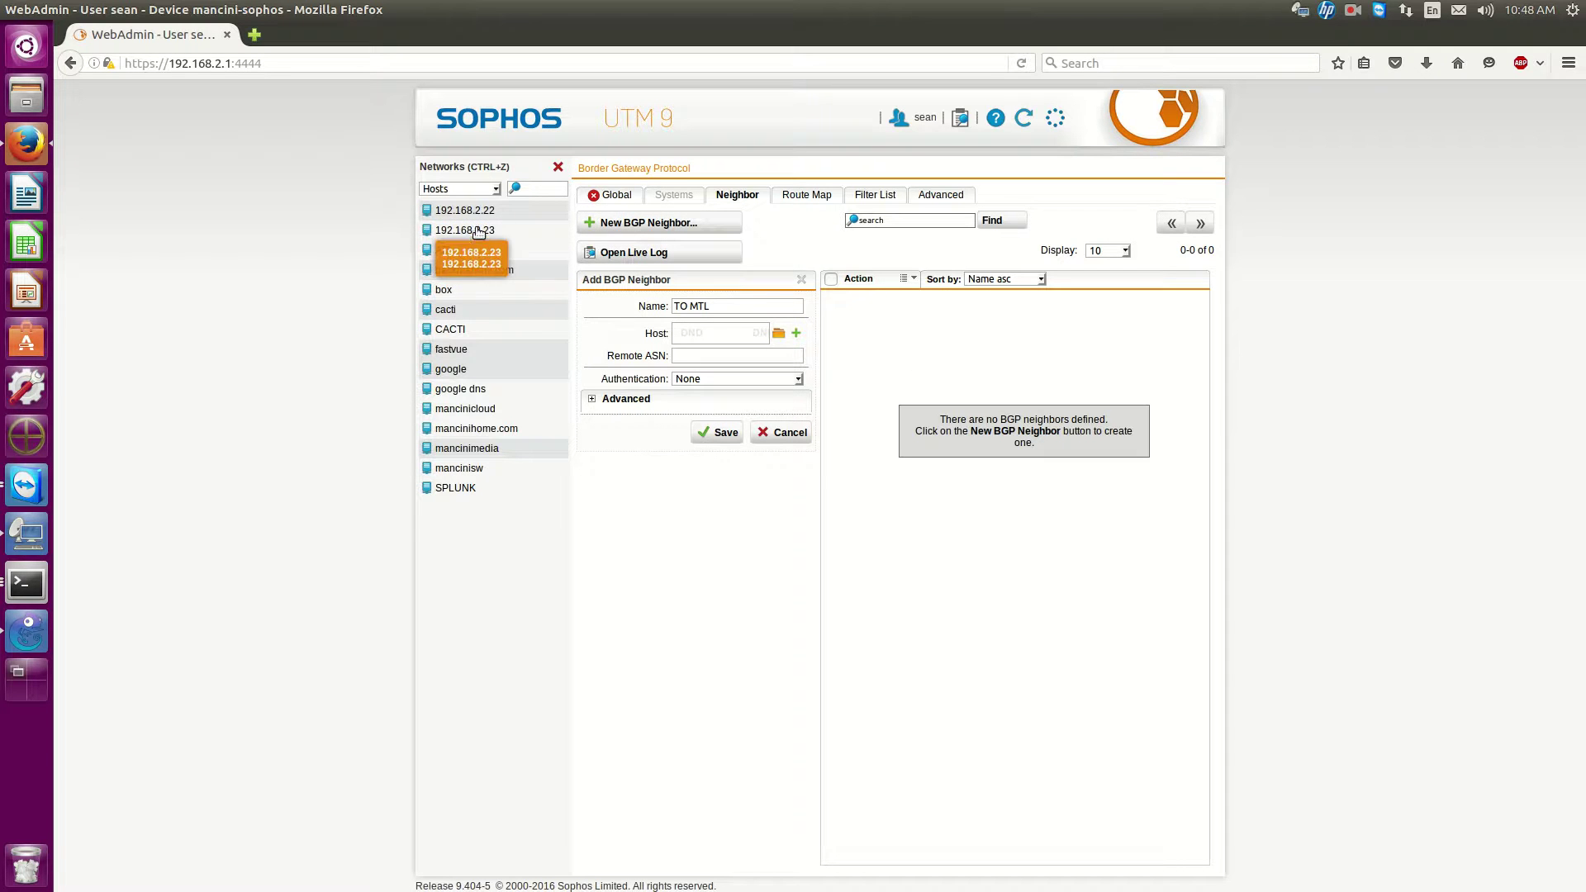
left_click_drag(471, 233, 715, 333)
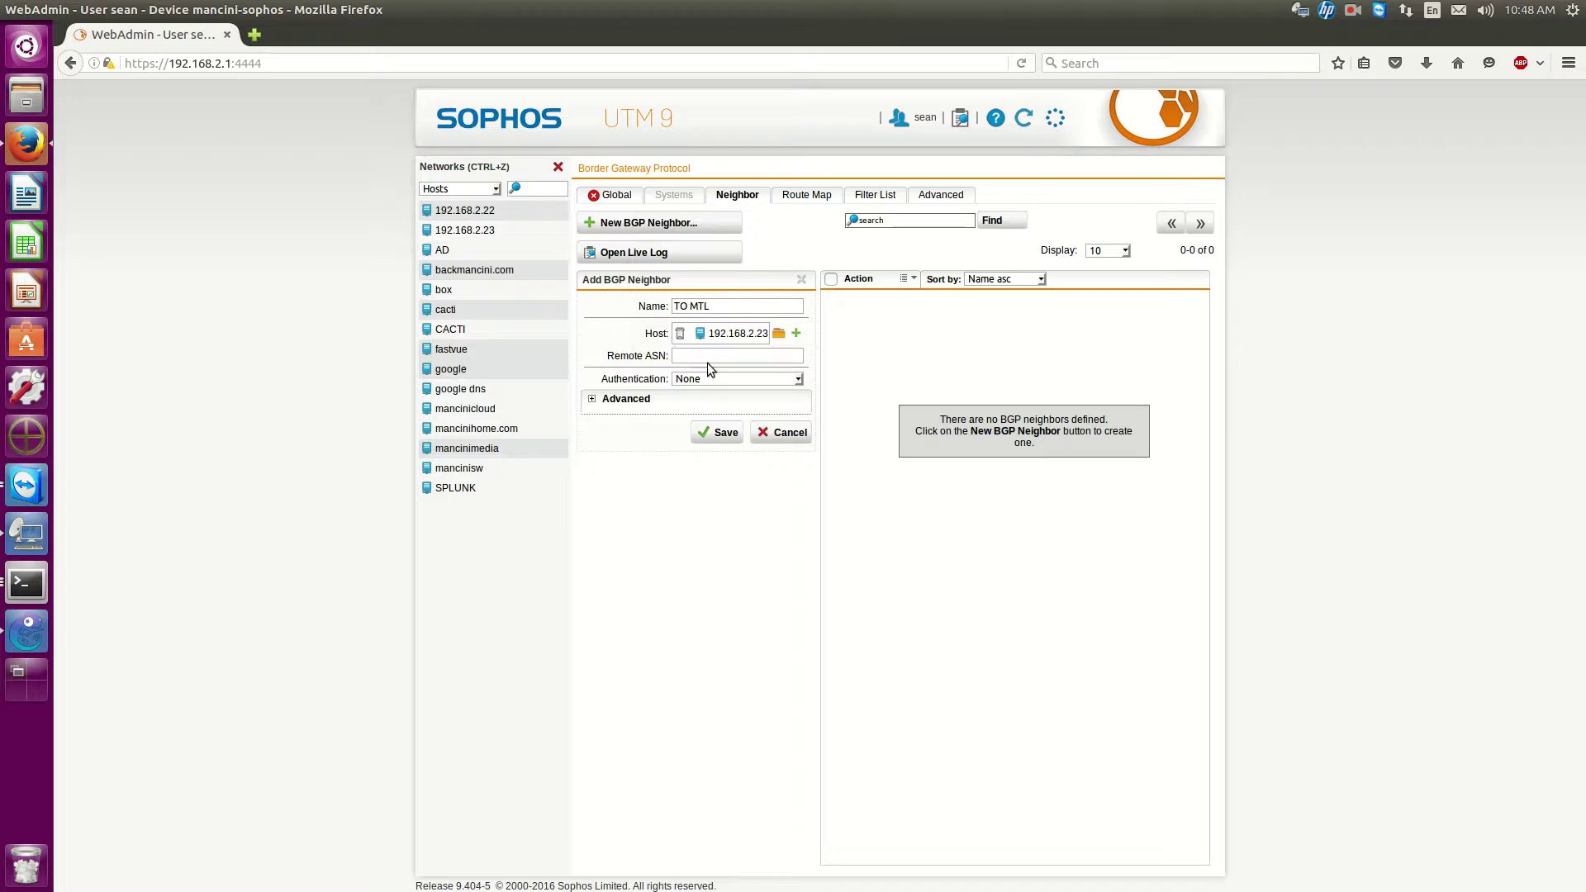
Run 'sh ip bgp summ' on R2 to confirm its local AS 65525 before filling Remote ASN.
left_click(43, 583)
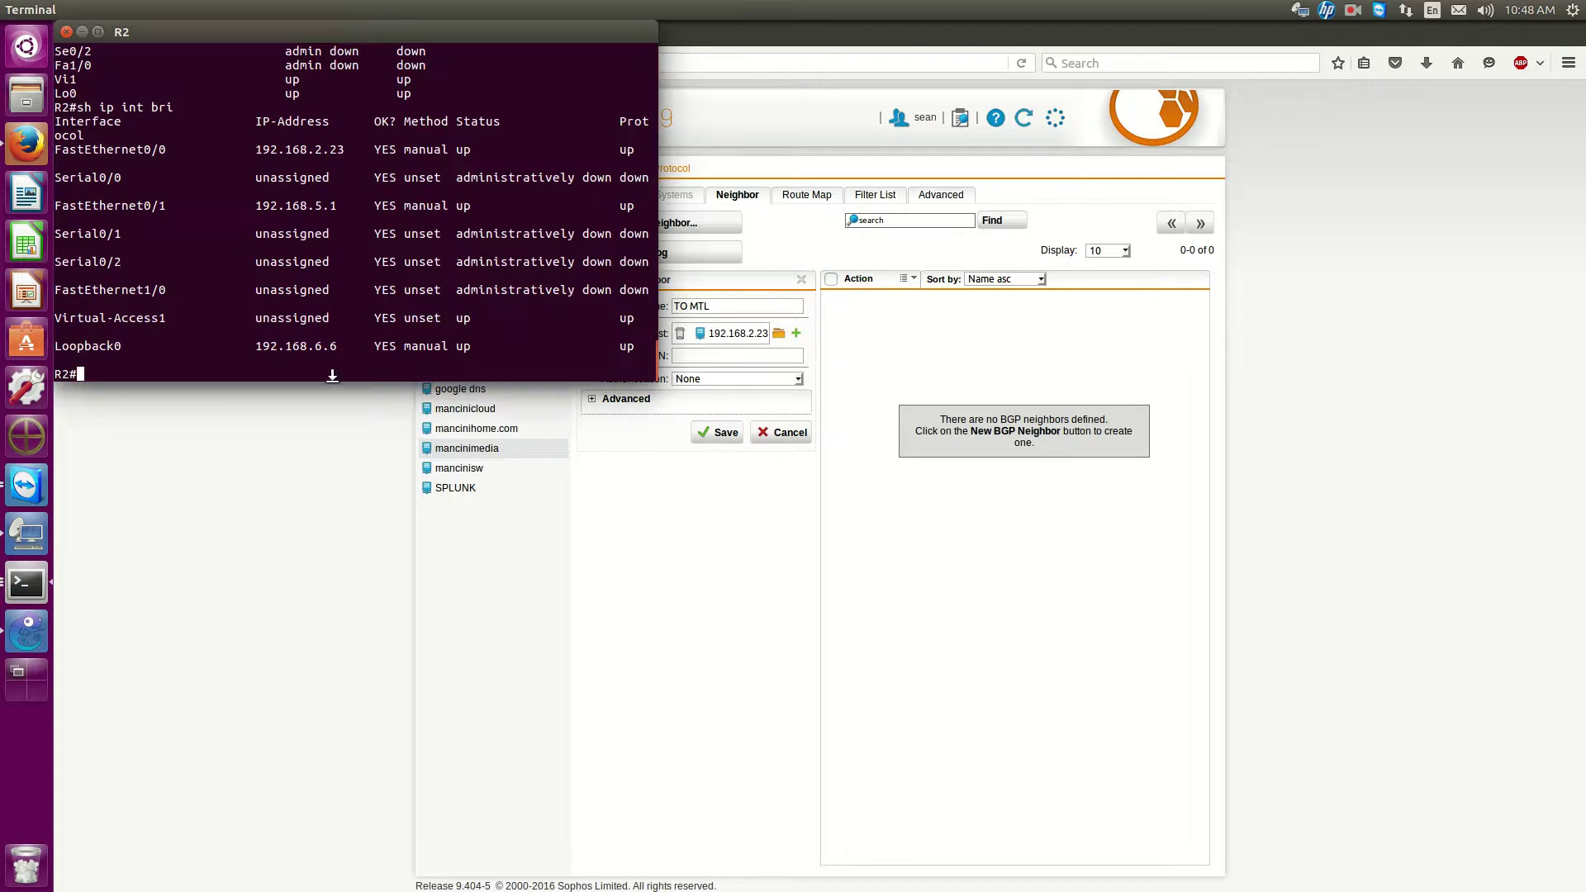
key("Return")
key("Return")
type("sh ")
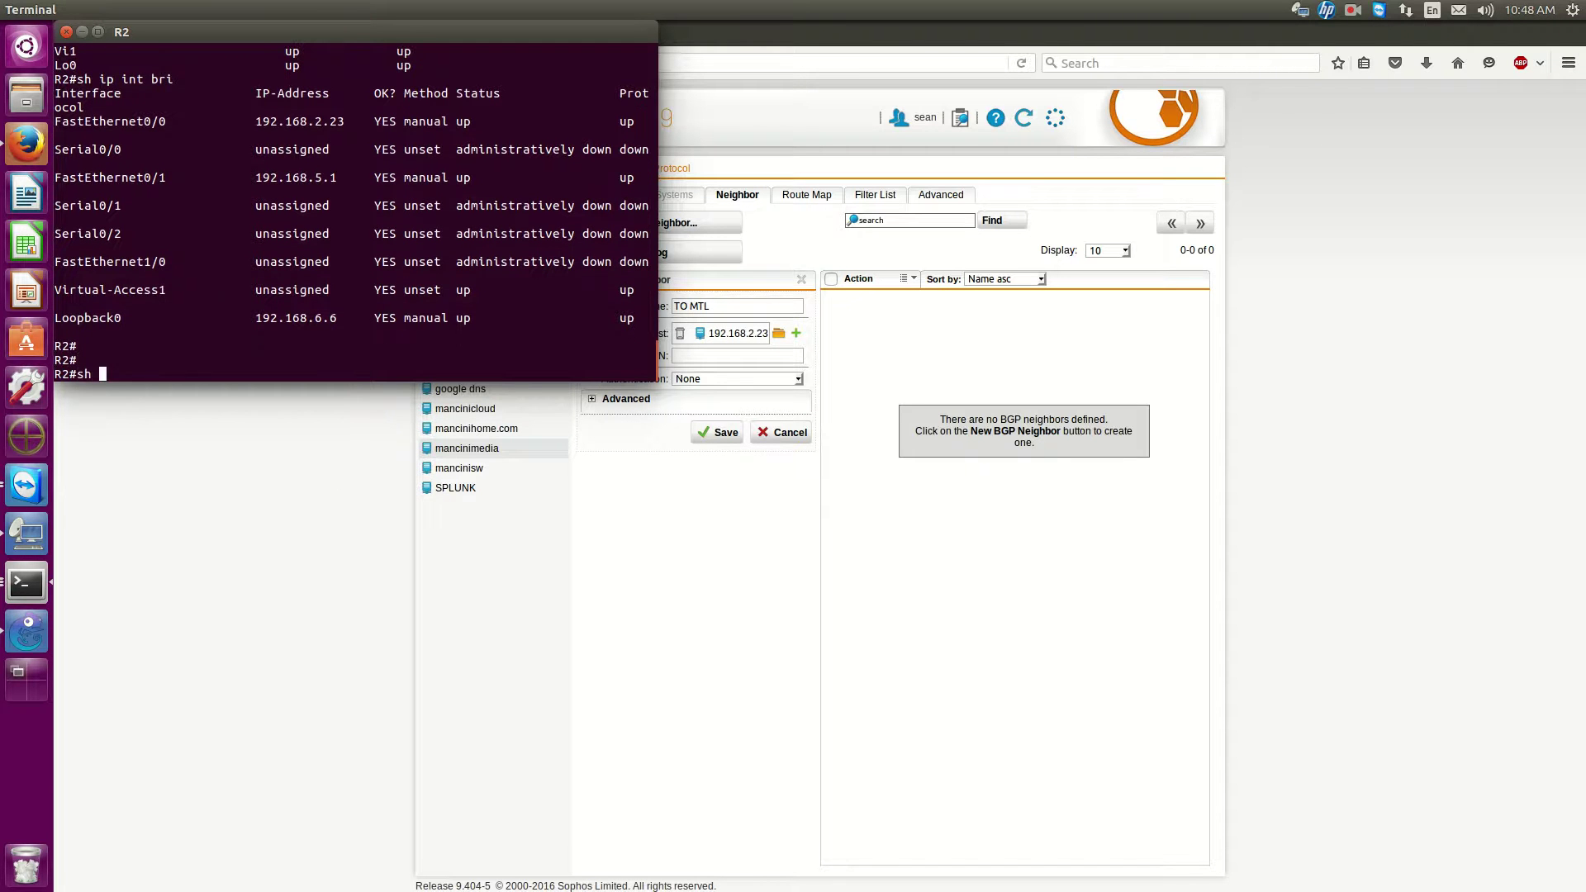
type("ip bgp summ")
key("Return")
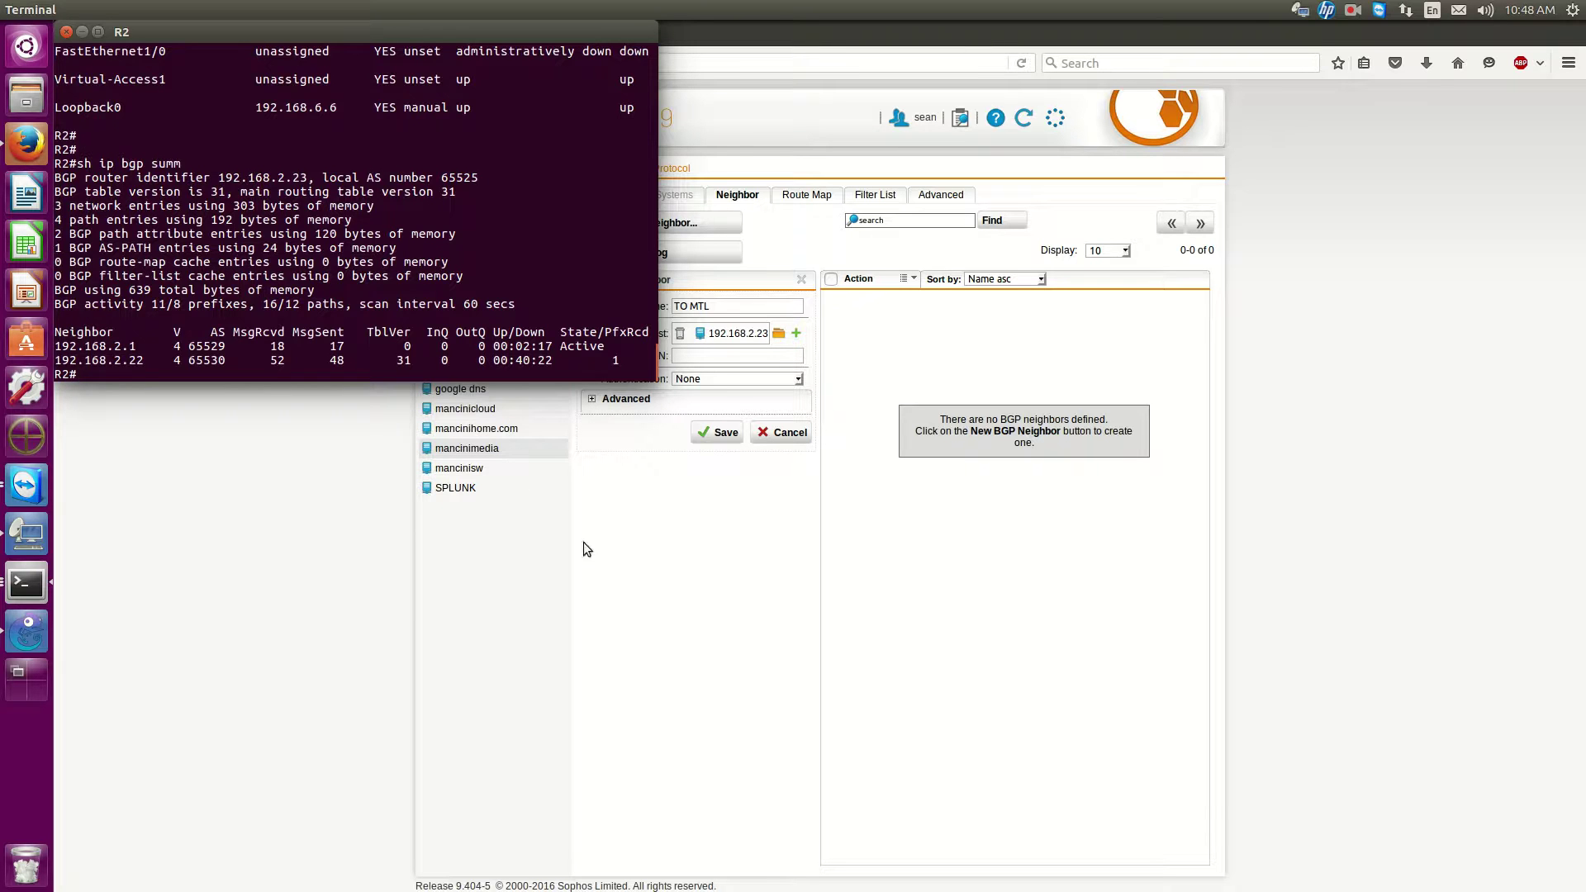
left_click(750, 354)
Save the TO MTL neighbor with remote ASN 65525 and switch BGP status on.
type("65")
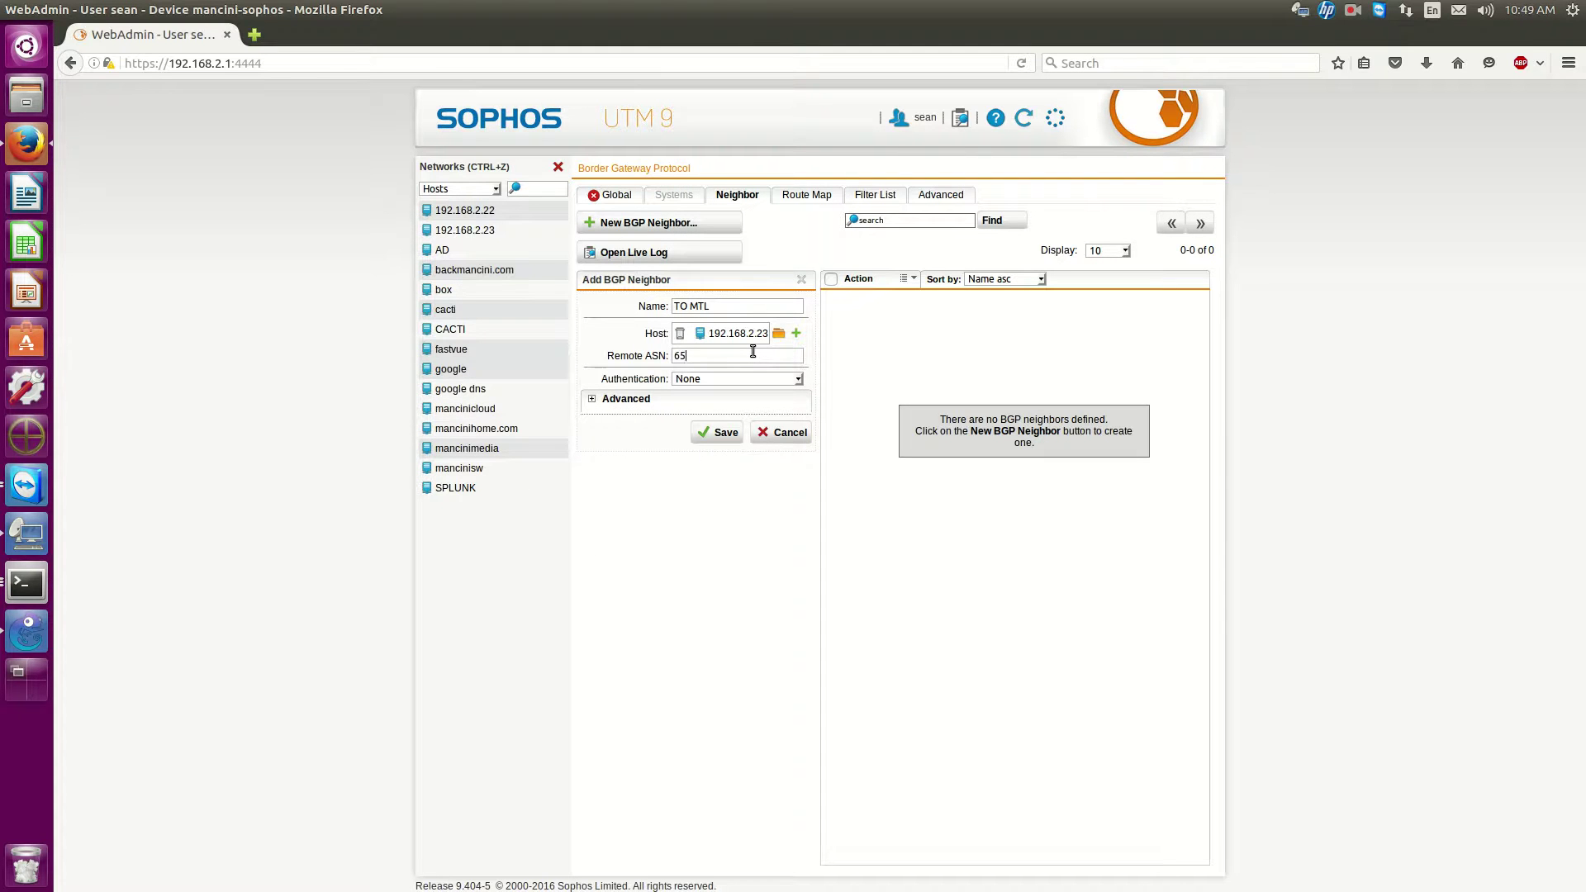
type("525")
left_click(724, 434)
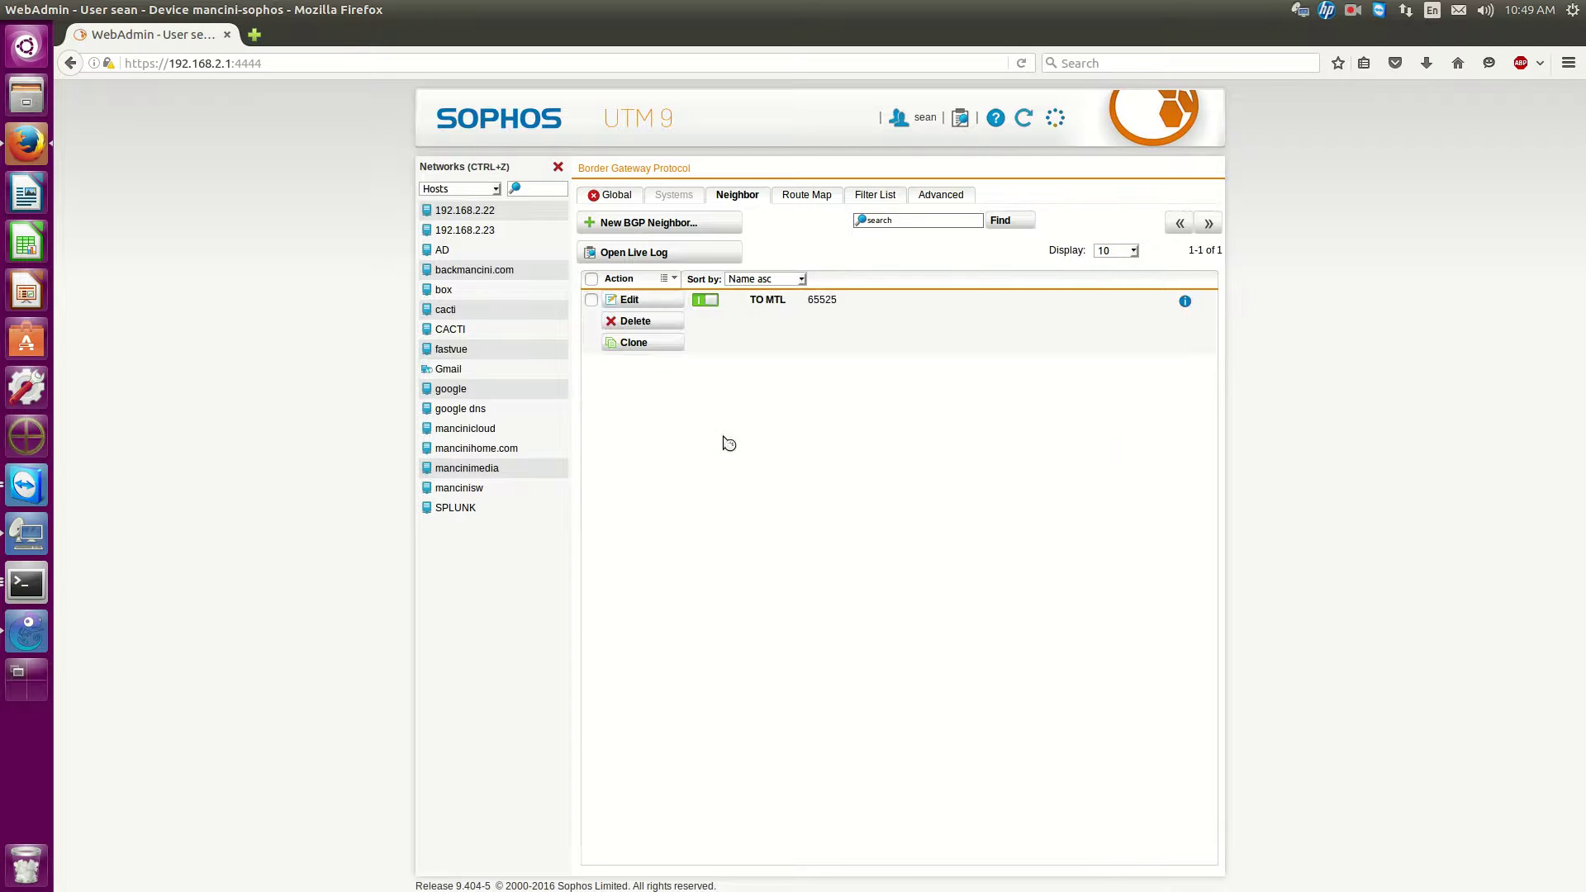
left_click(615, 195)
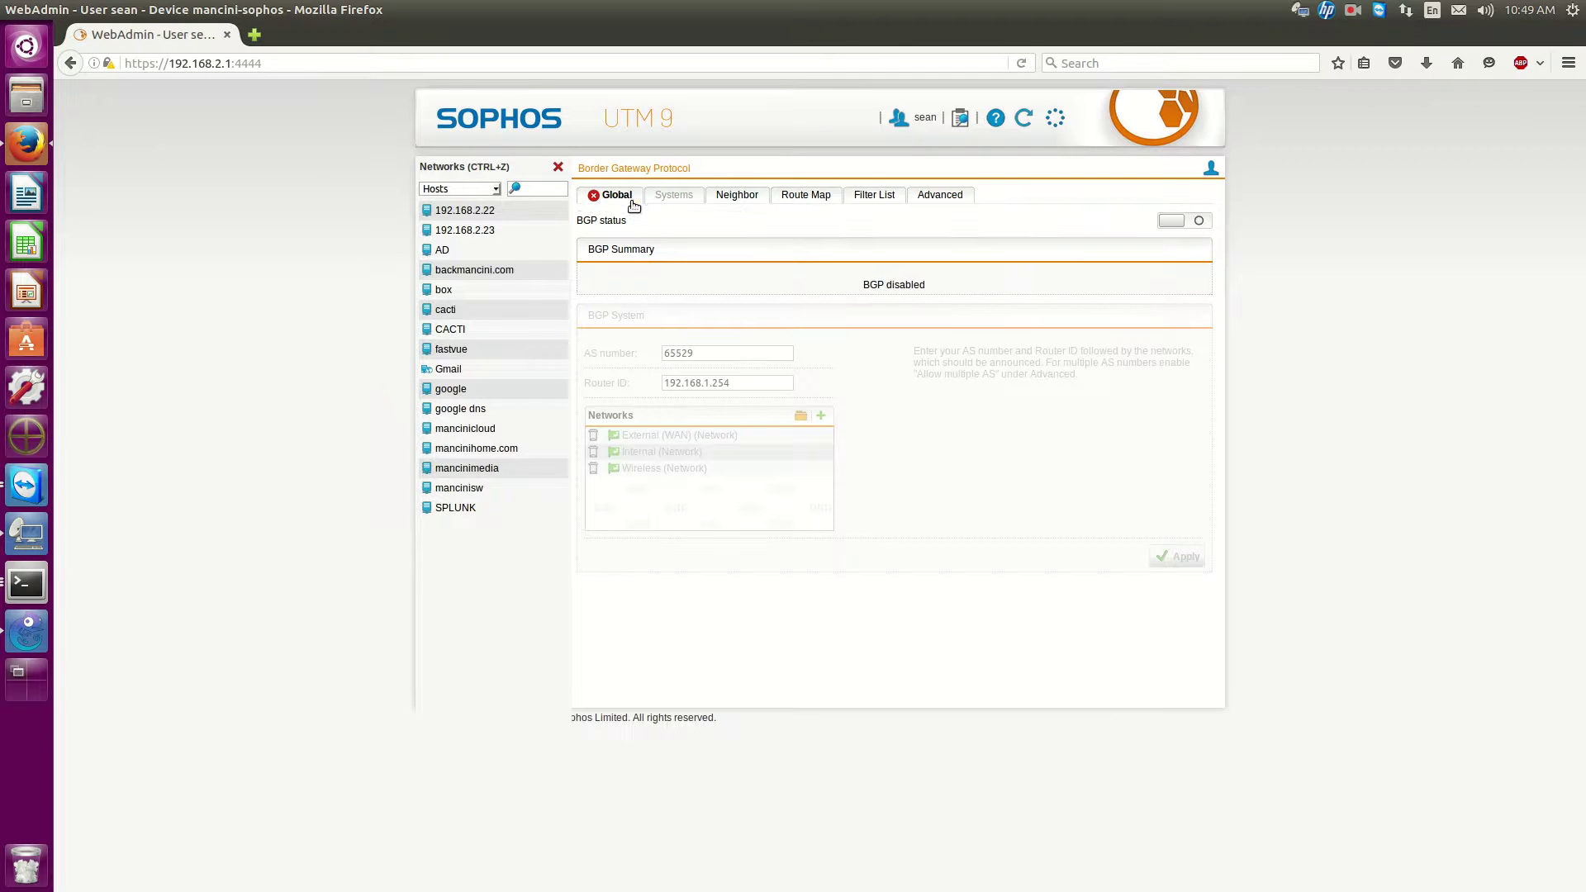
left_click(1197, 221)
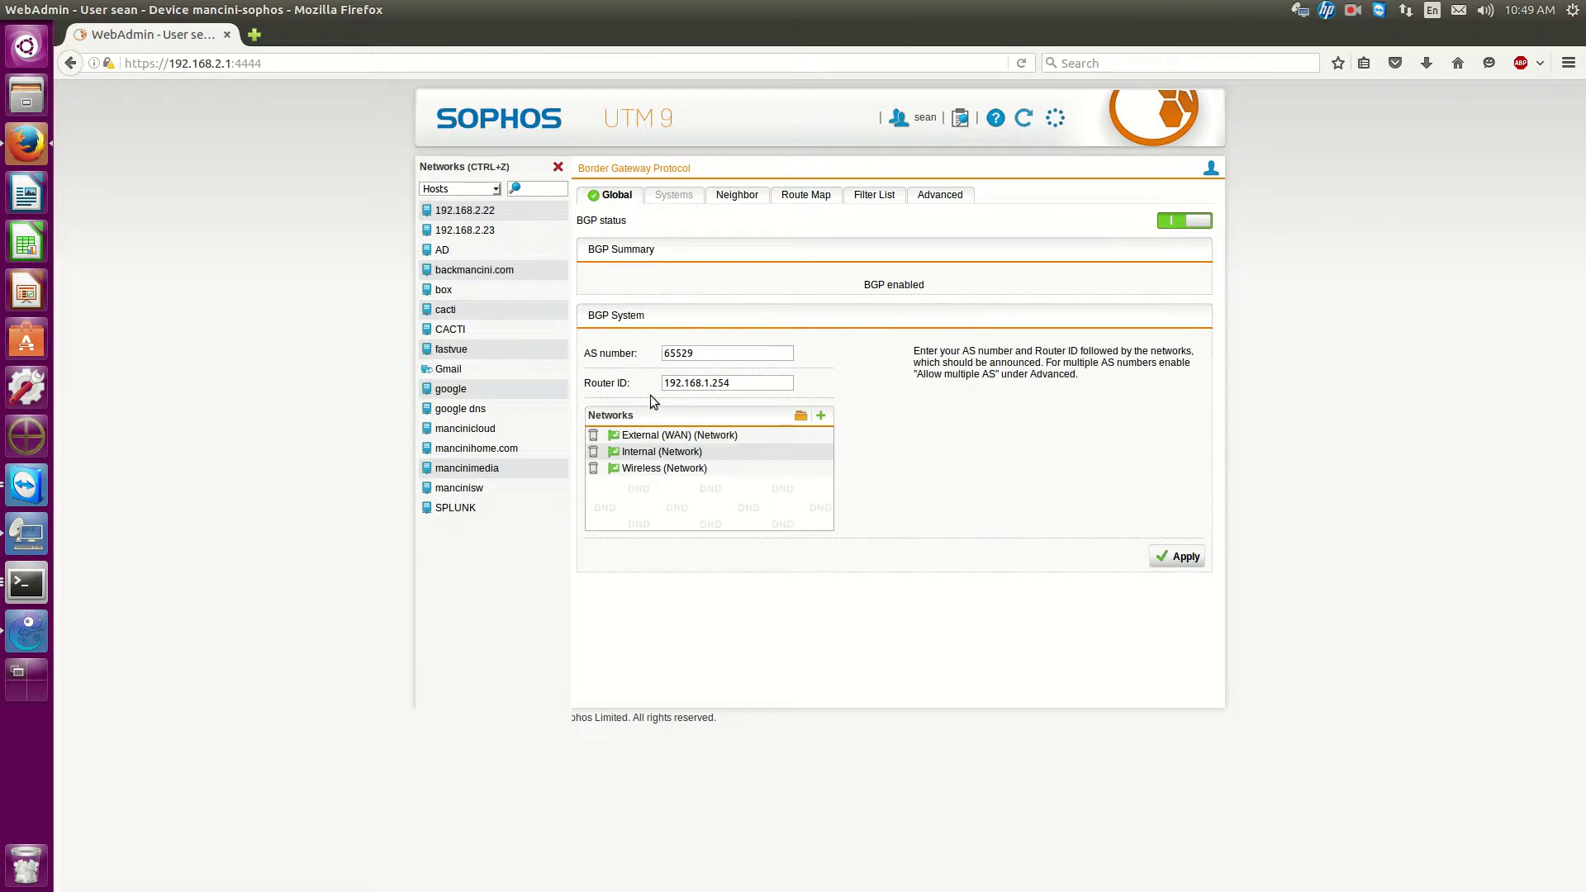
Remove External (WAN), Internal and Wireless networks from the announced BGP networks.
left_click(593, 435)
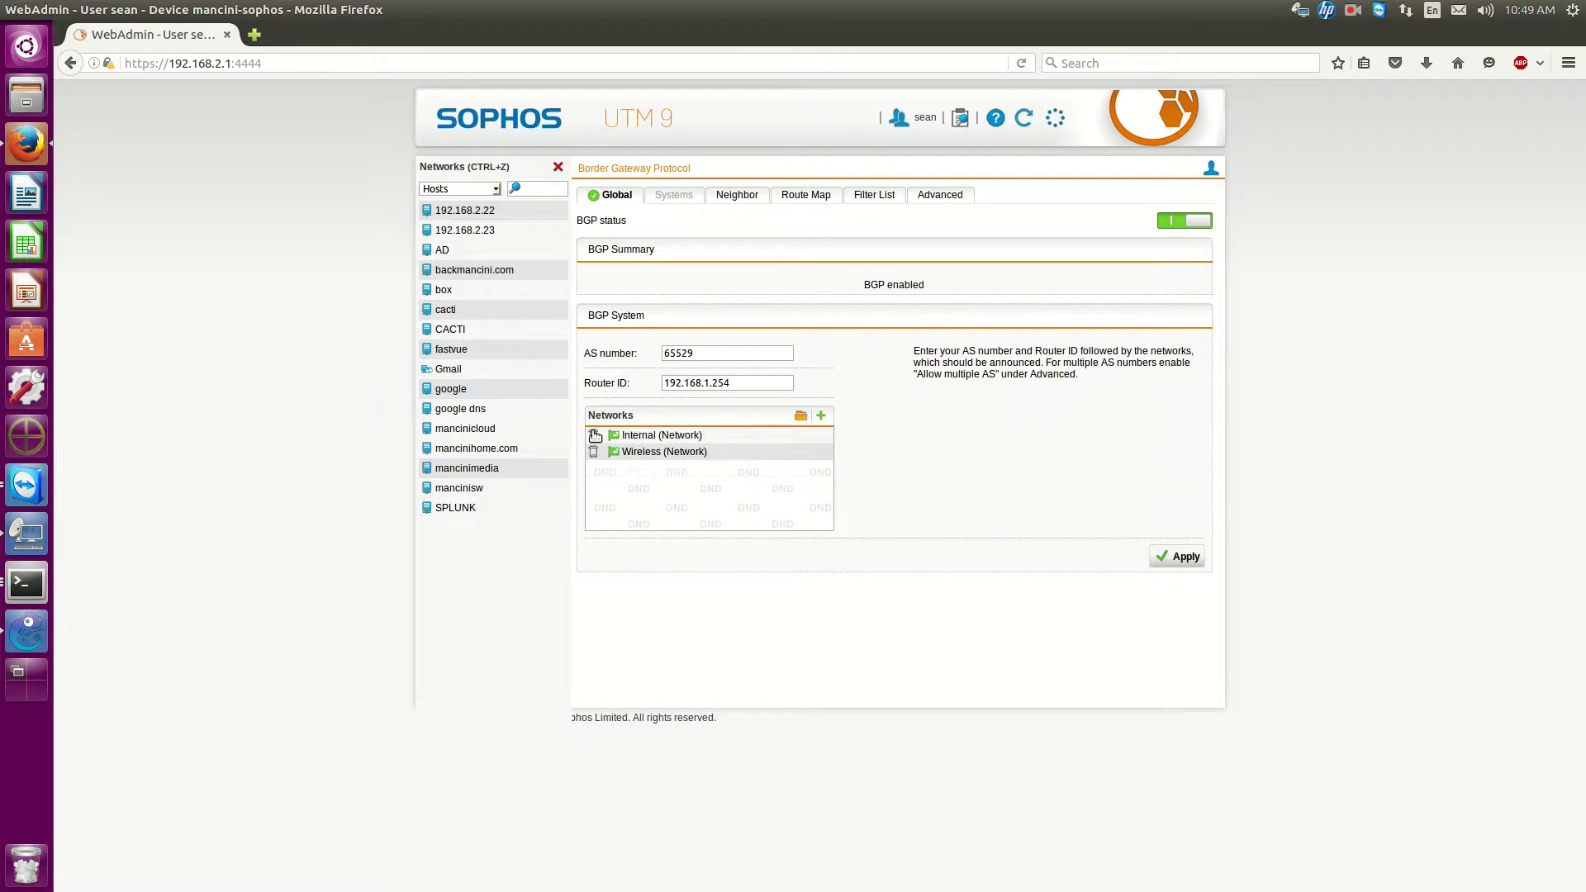
left_click(595, 436)
left_click(593, 435)
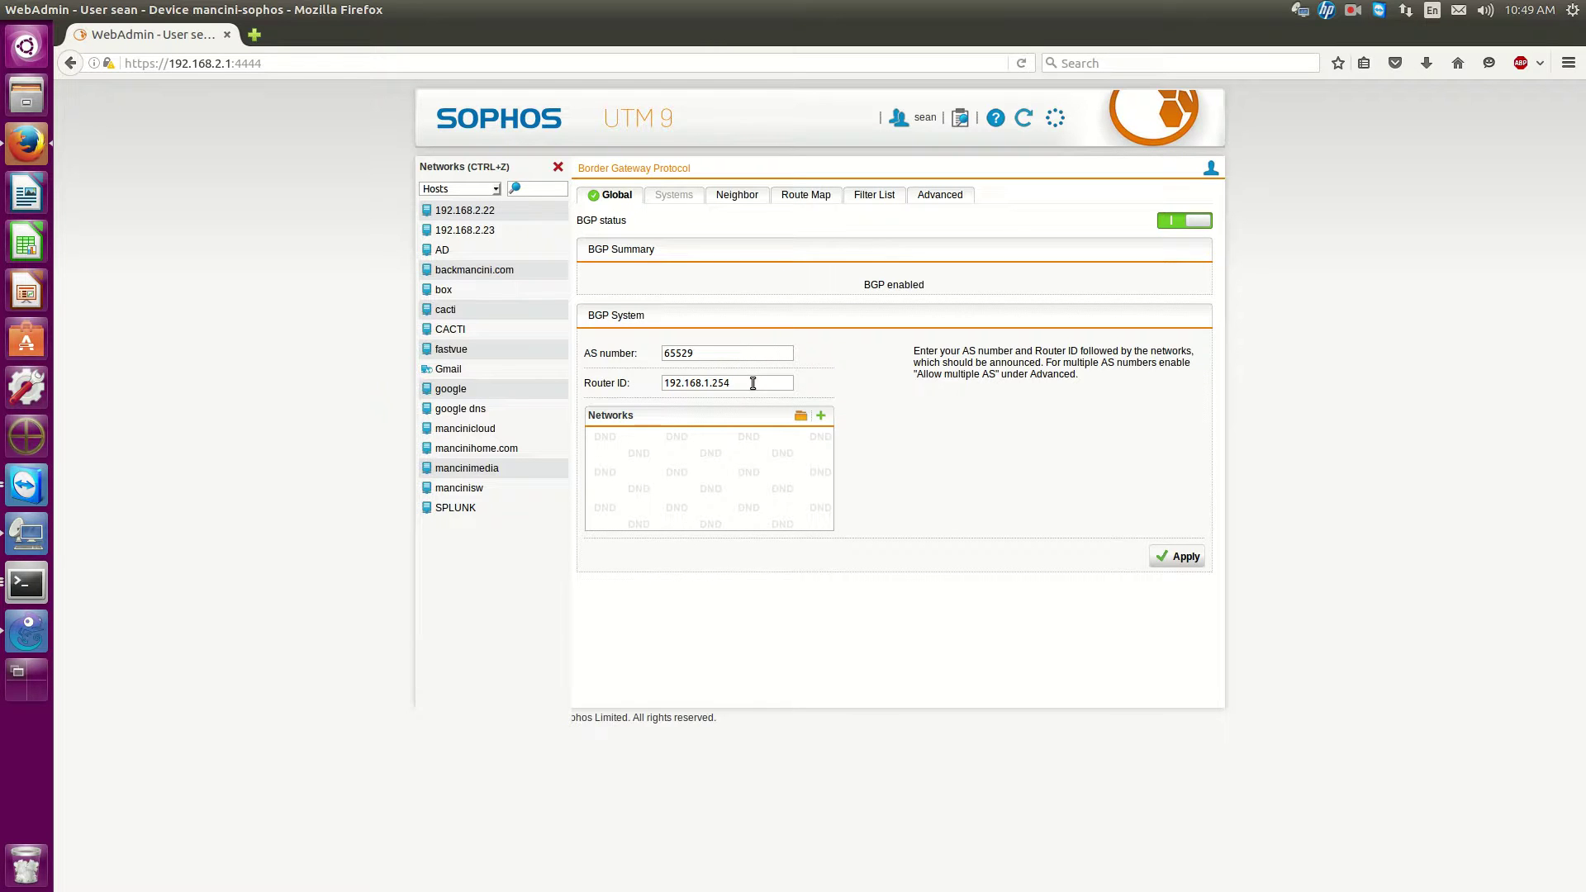
Add Internal (Network) from the full network objects list to the announced BGP networks.
left_click_drag(752, 383, 524, 384)
left_click(731, 355)
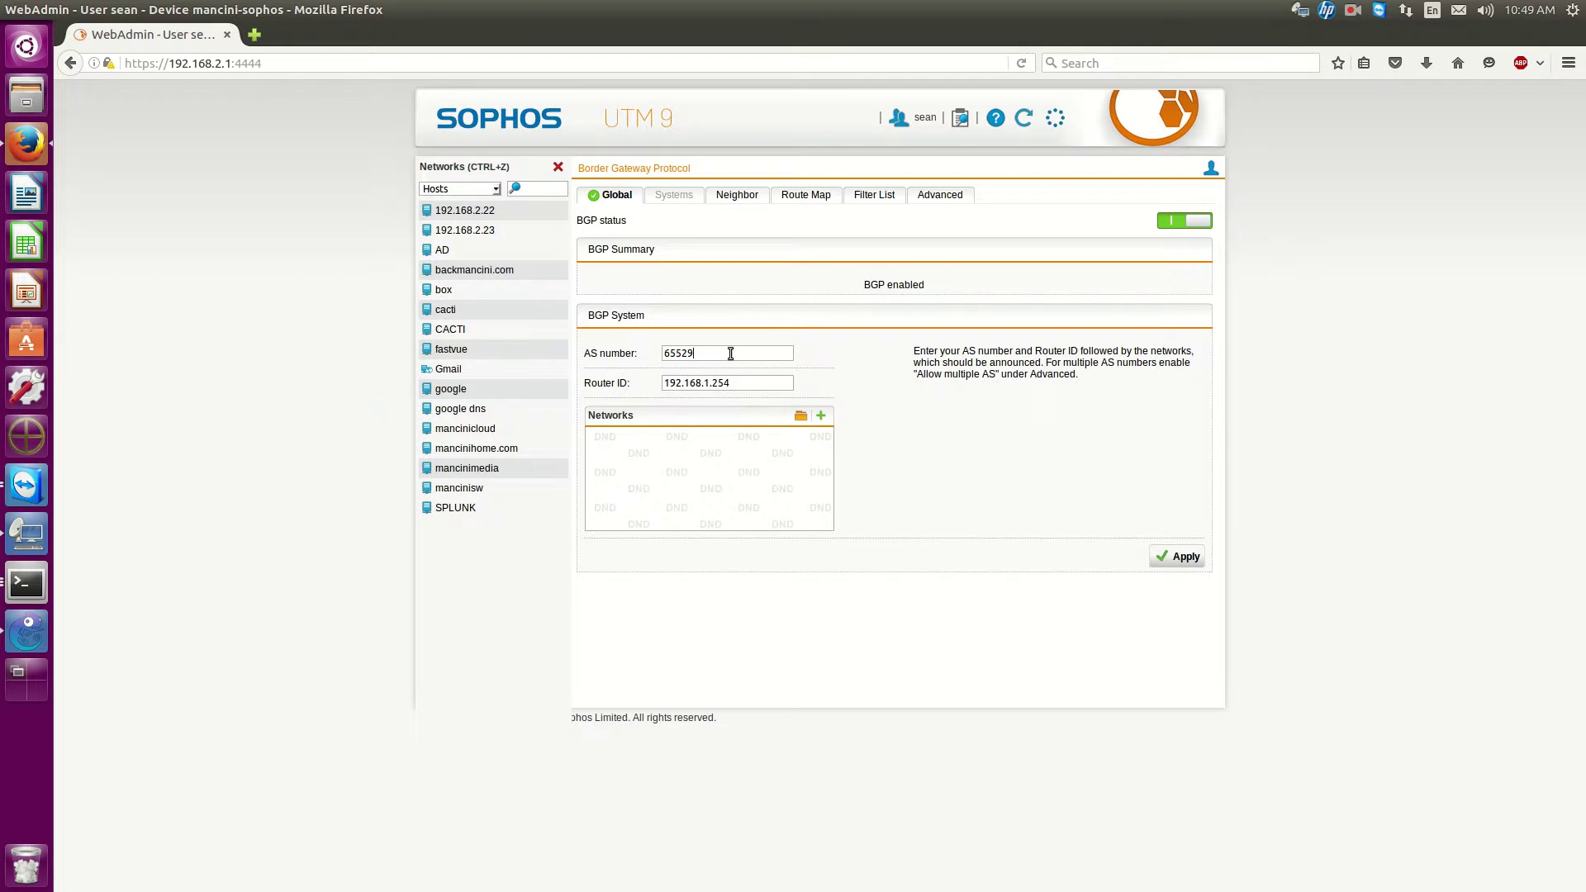
left_click(799, 415)
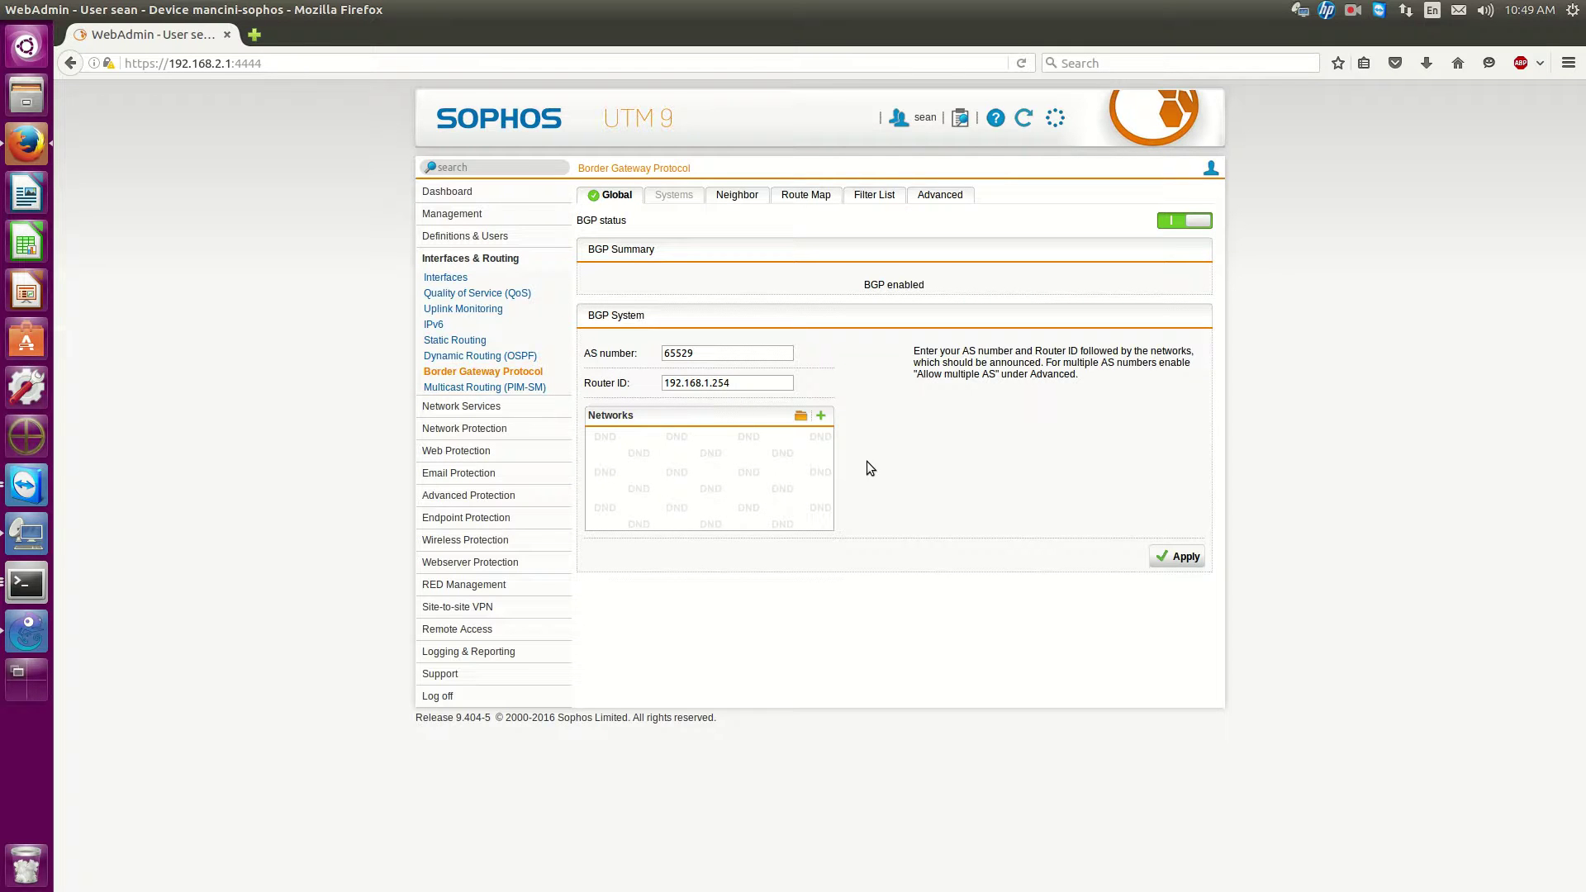
left_click(799, 417)
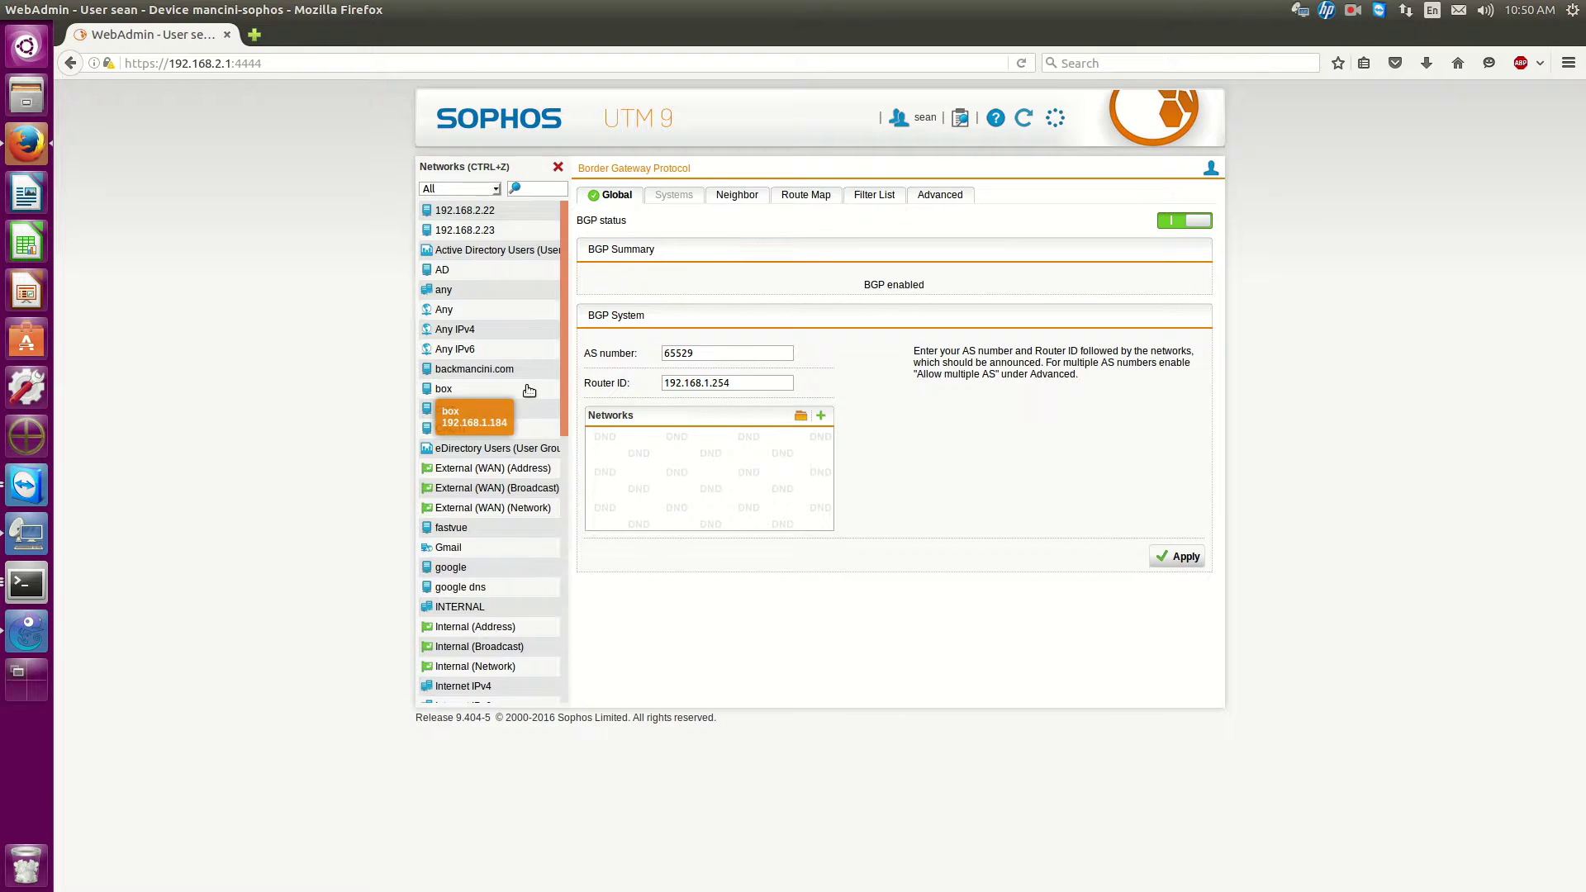
scroll(528, 390, "down", 7)
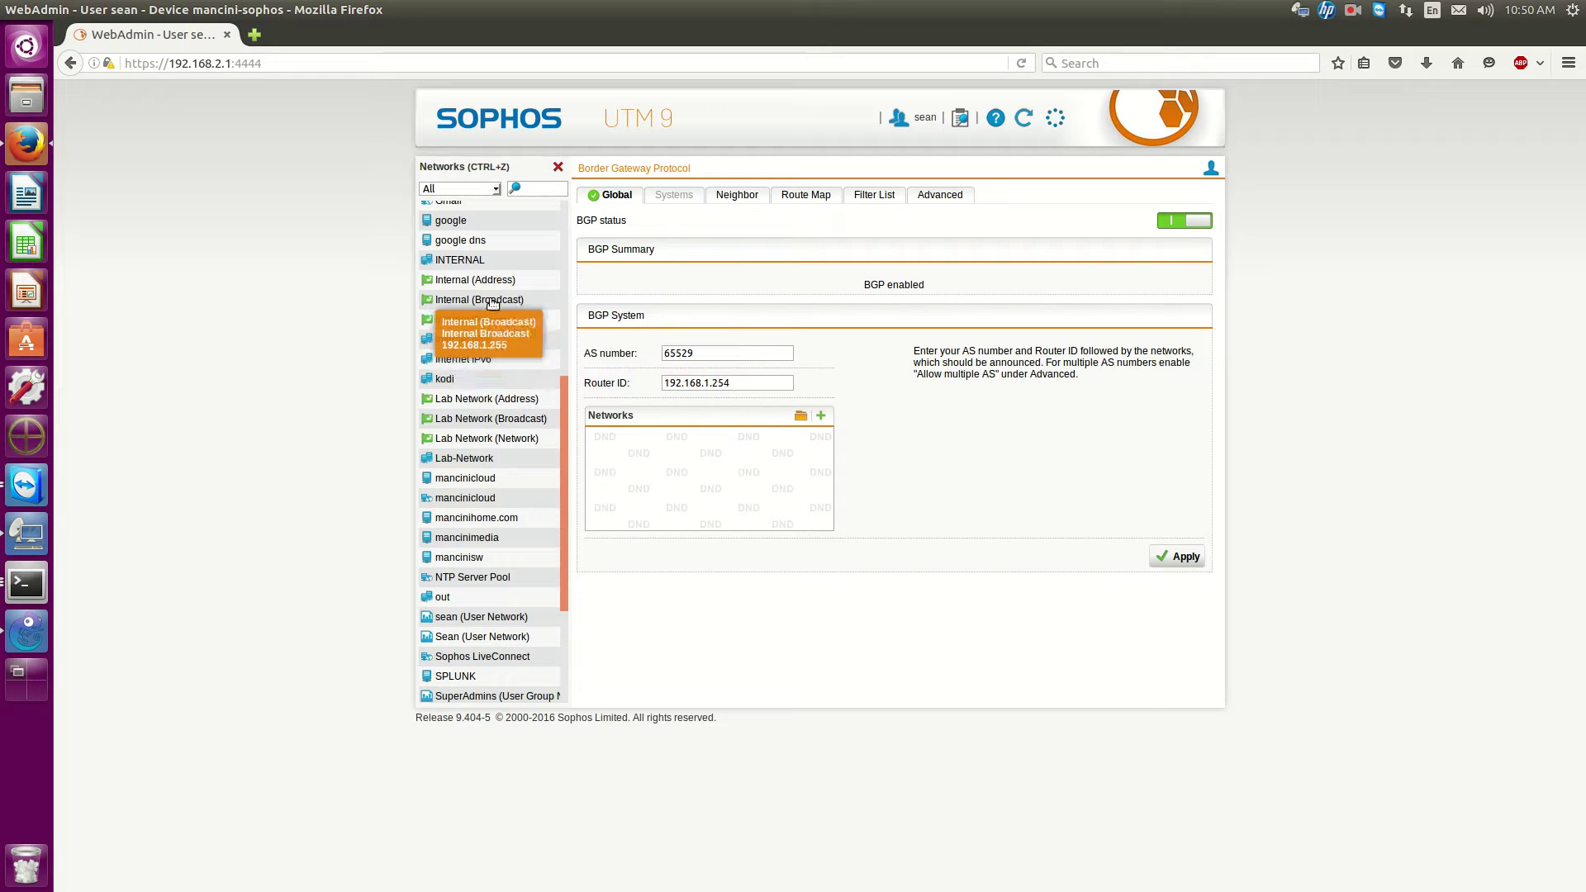
left_click_drag(477, 319, 673, 436)
Add Wireless (Network) to the announced networks and apply the BGP settings.
scroll(495, 495, "down", 4)
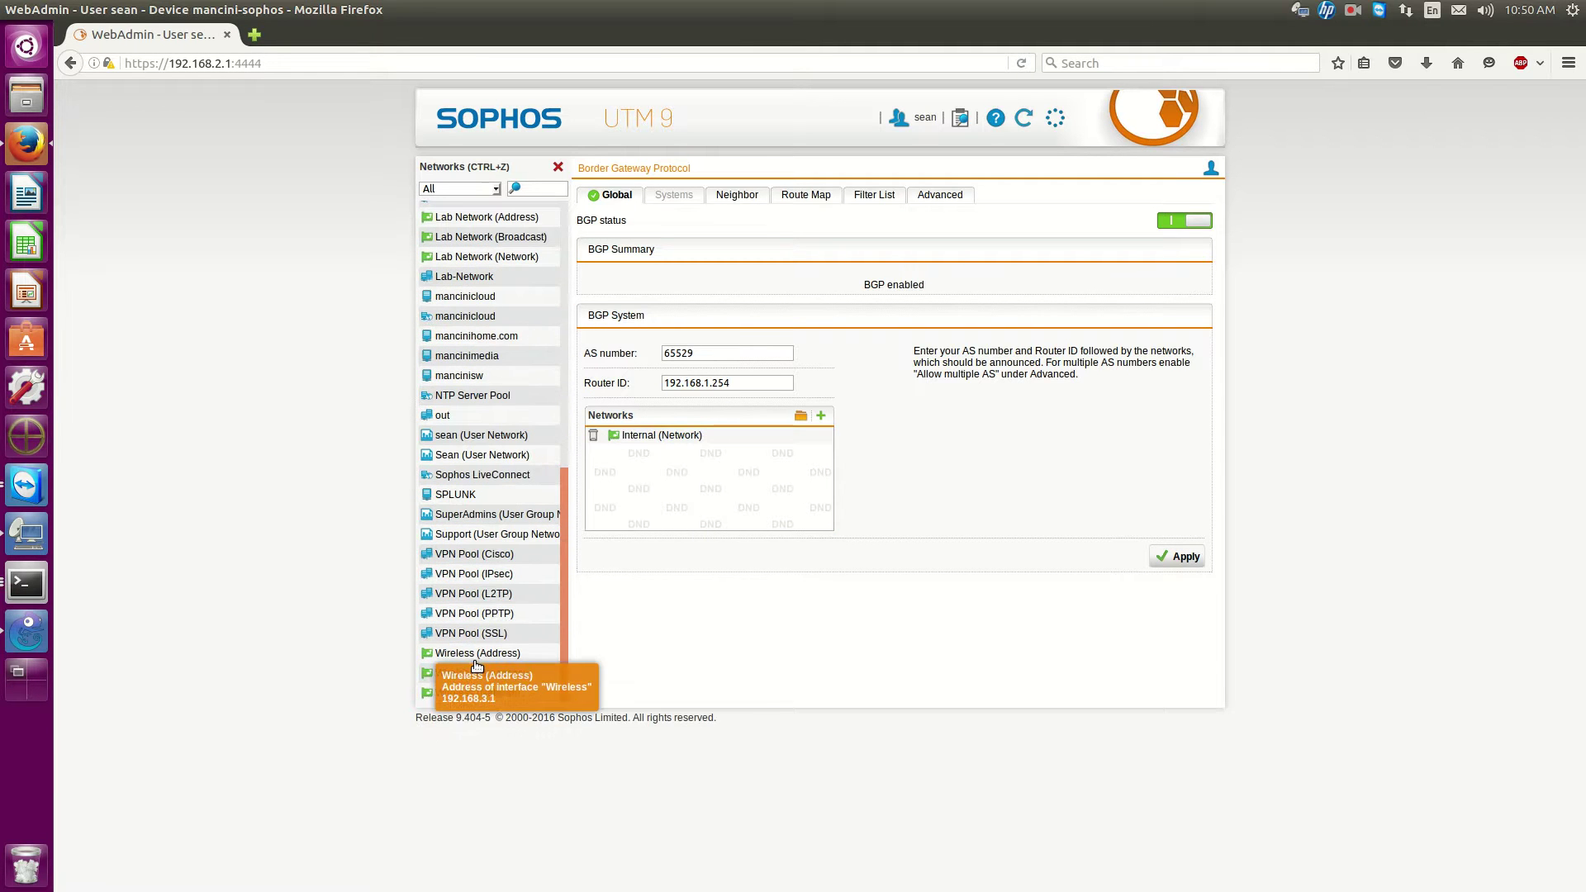
left_click_drag(485, 697, 708, 505)
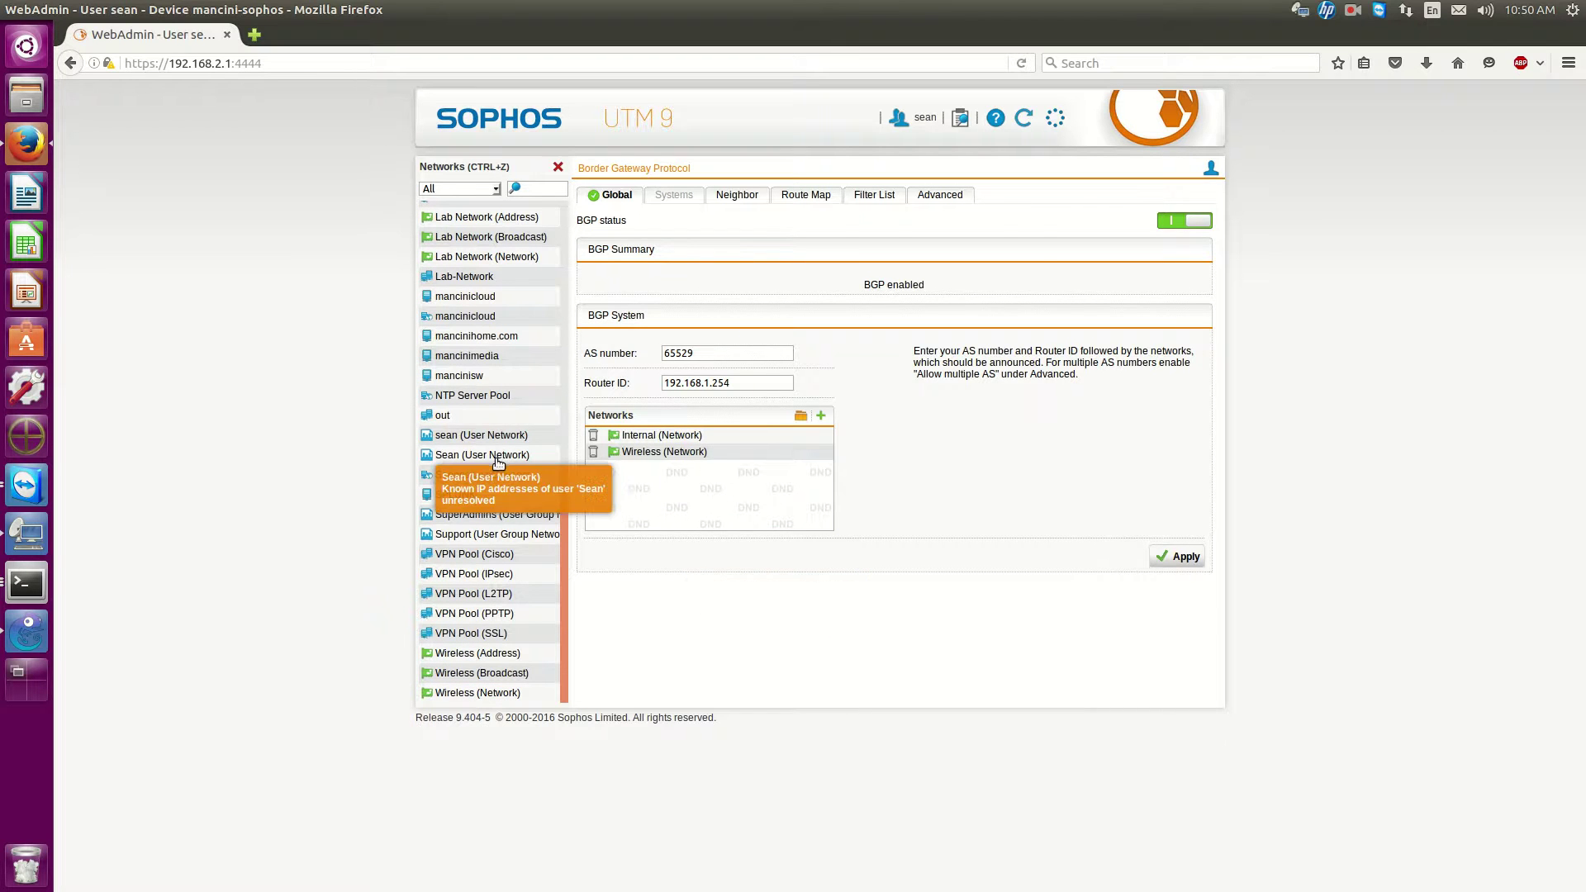
scroll(478, 488, "up", 5)
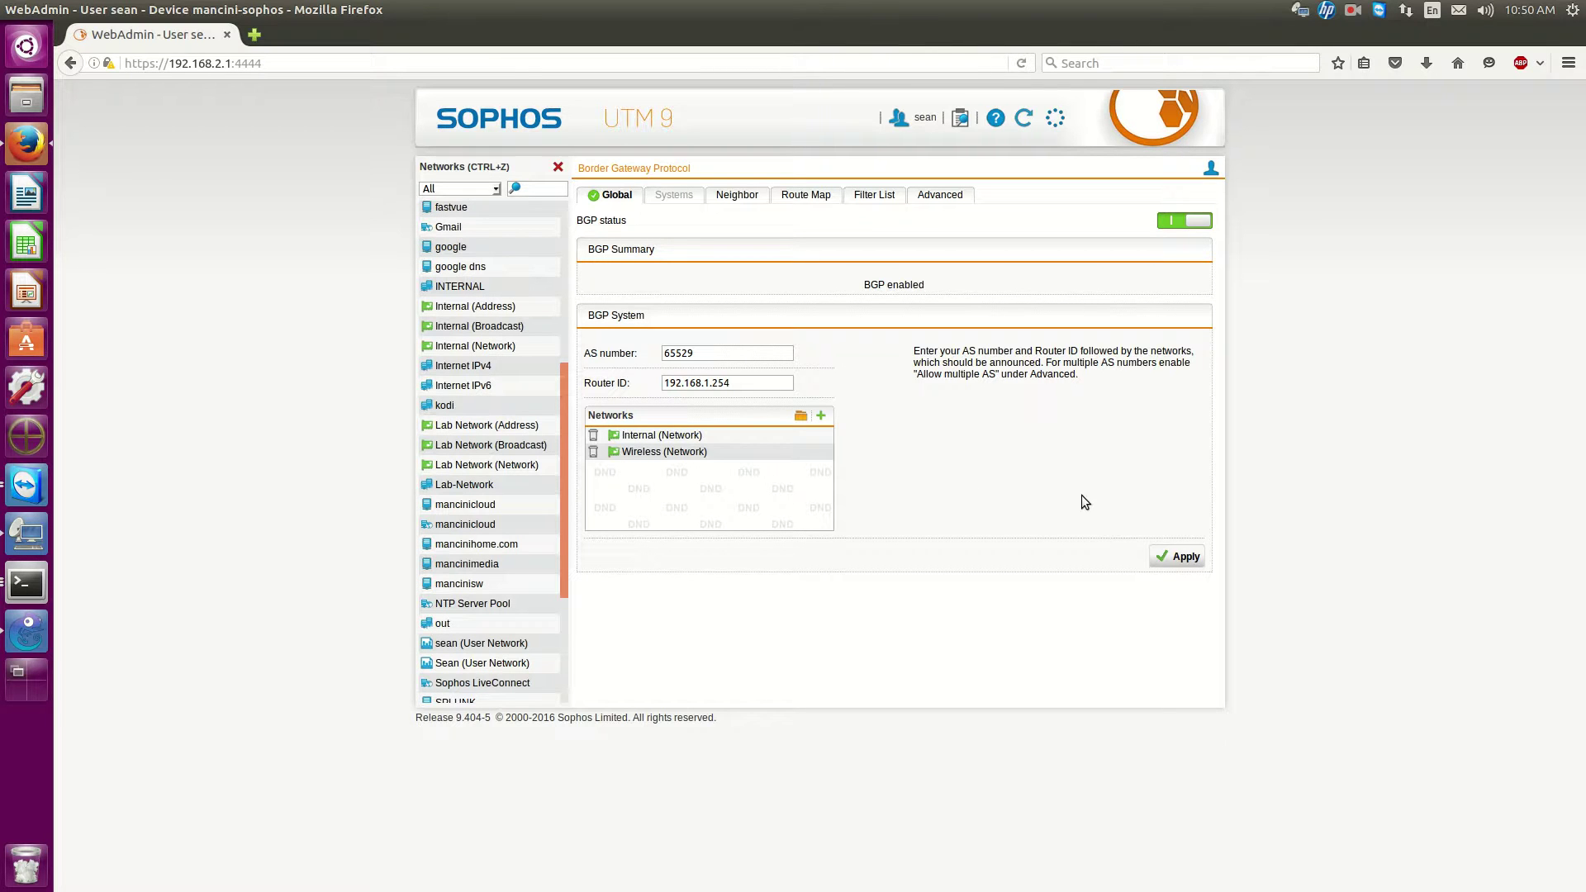
left_click(1177, 557)
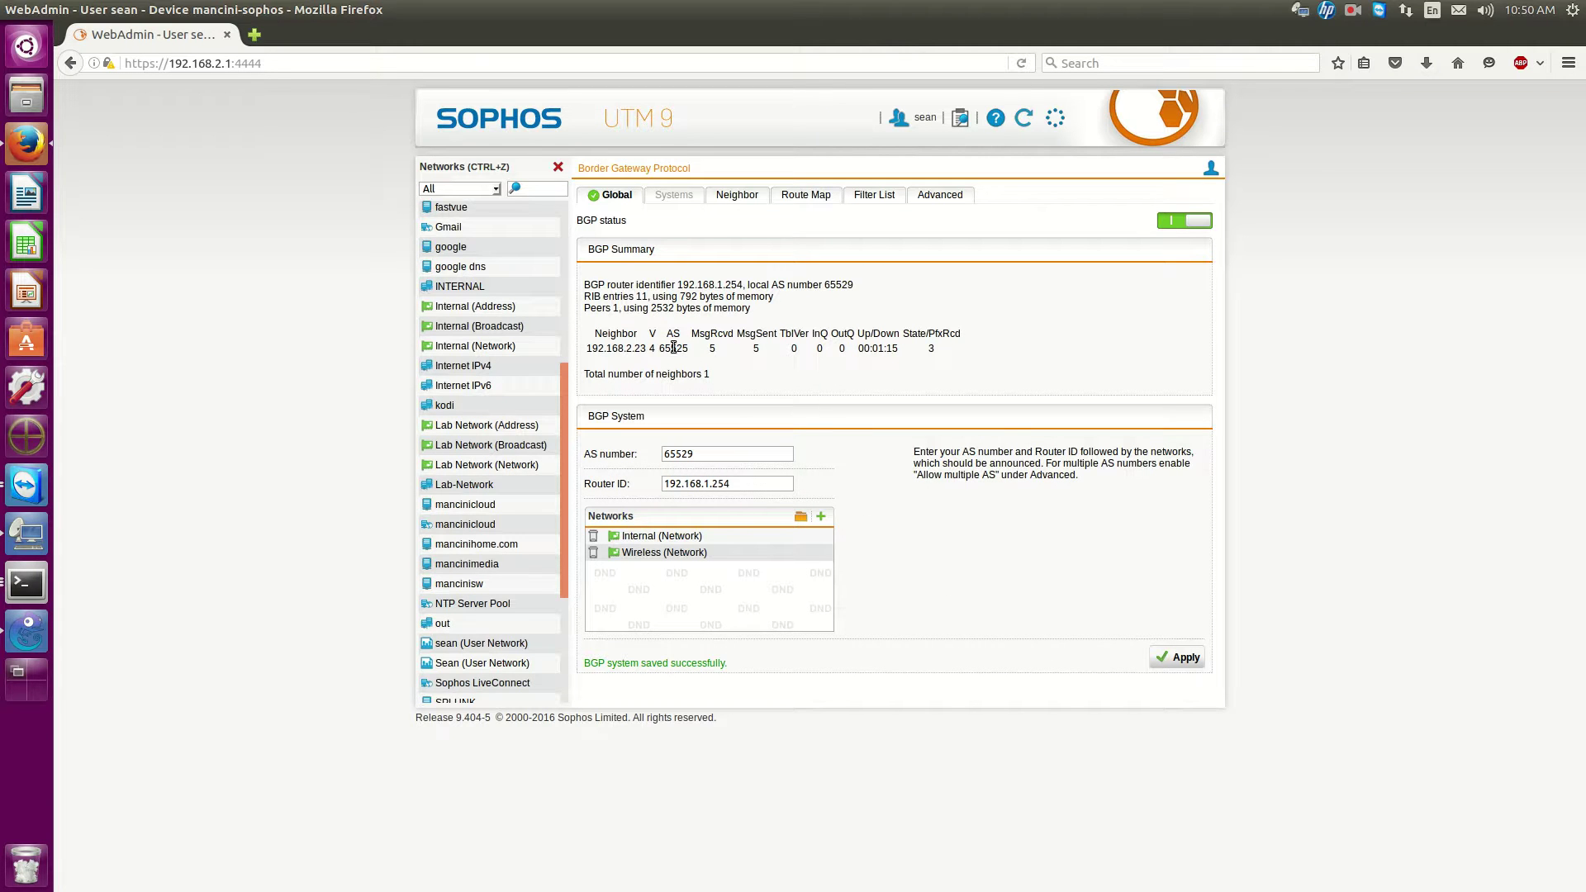
left_click(25, 588)
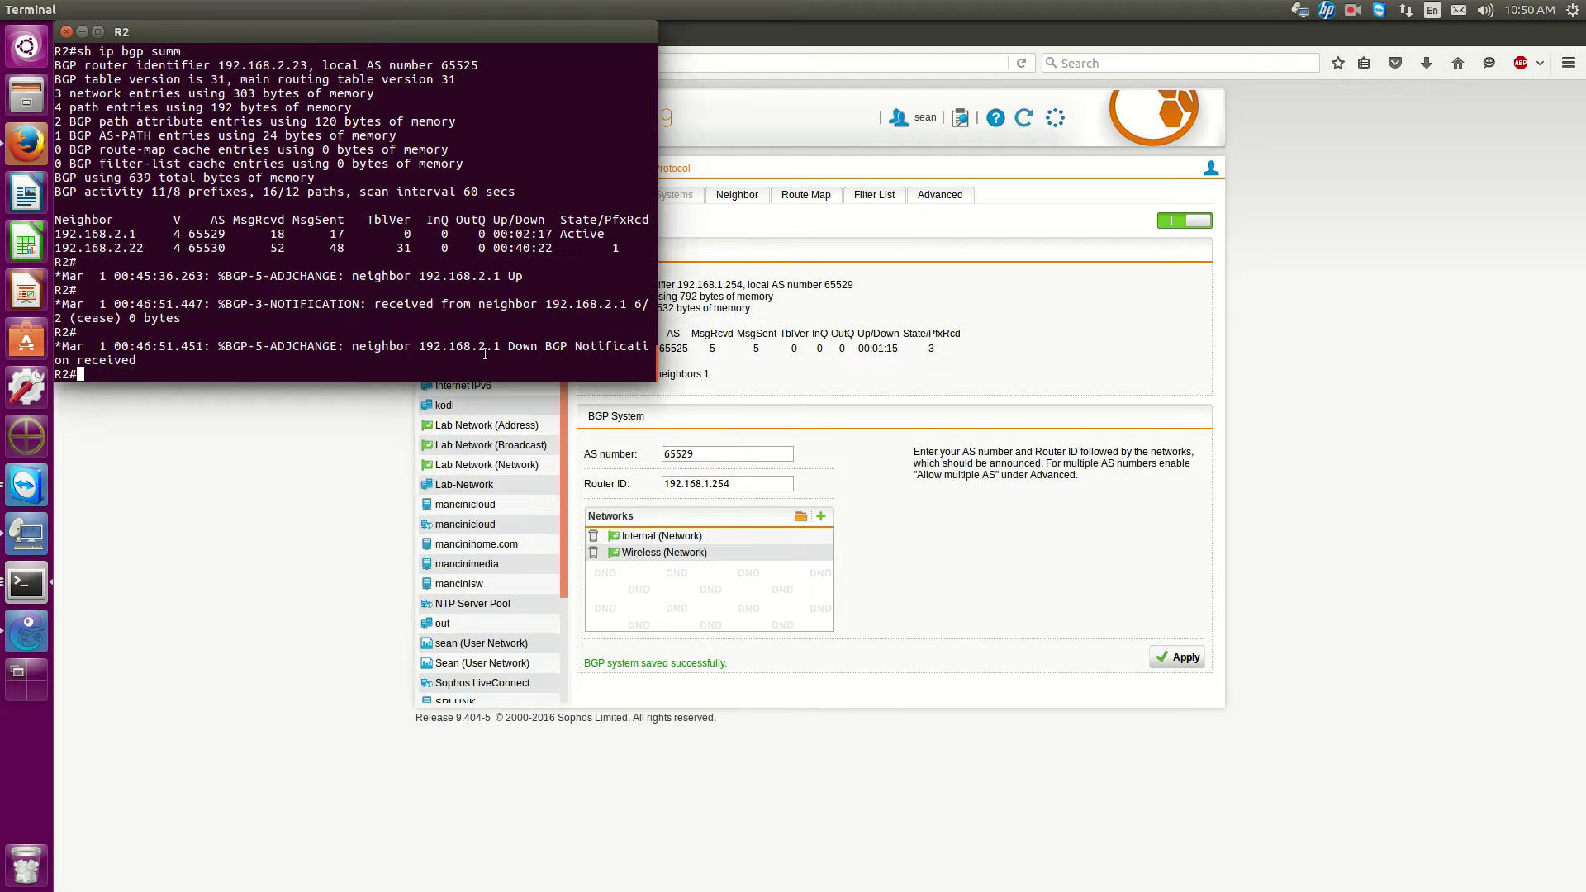
Run 'sh ip bgp summ' on R2 to see the session with 192.168.2.1 up.
key("Return")
key("Return")
key("Return")
key("Return")
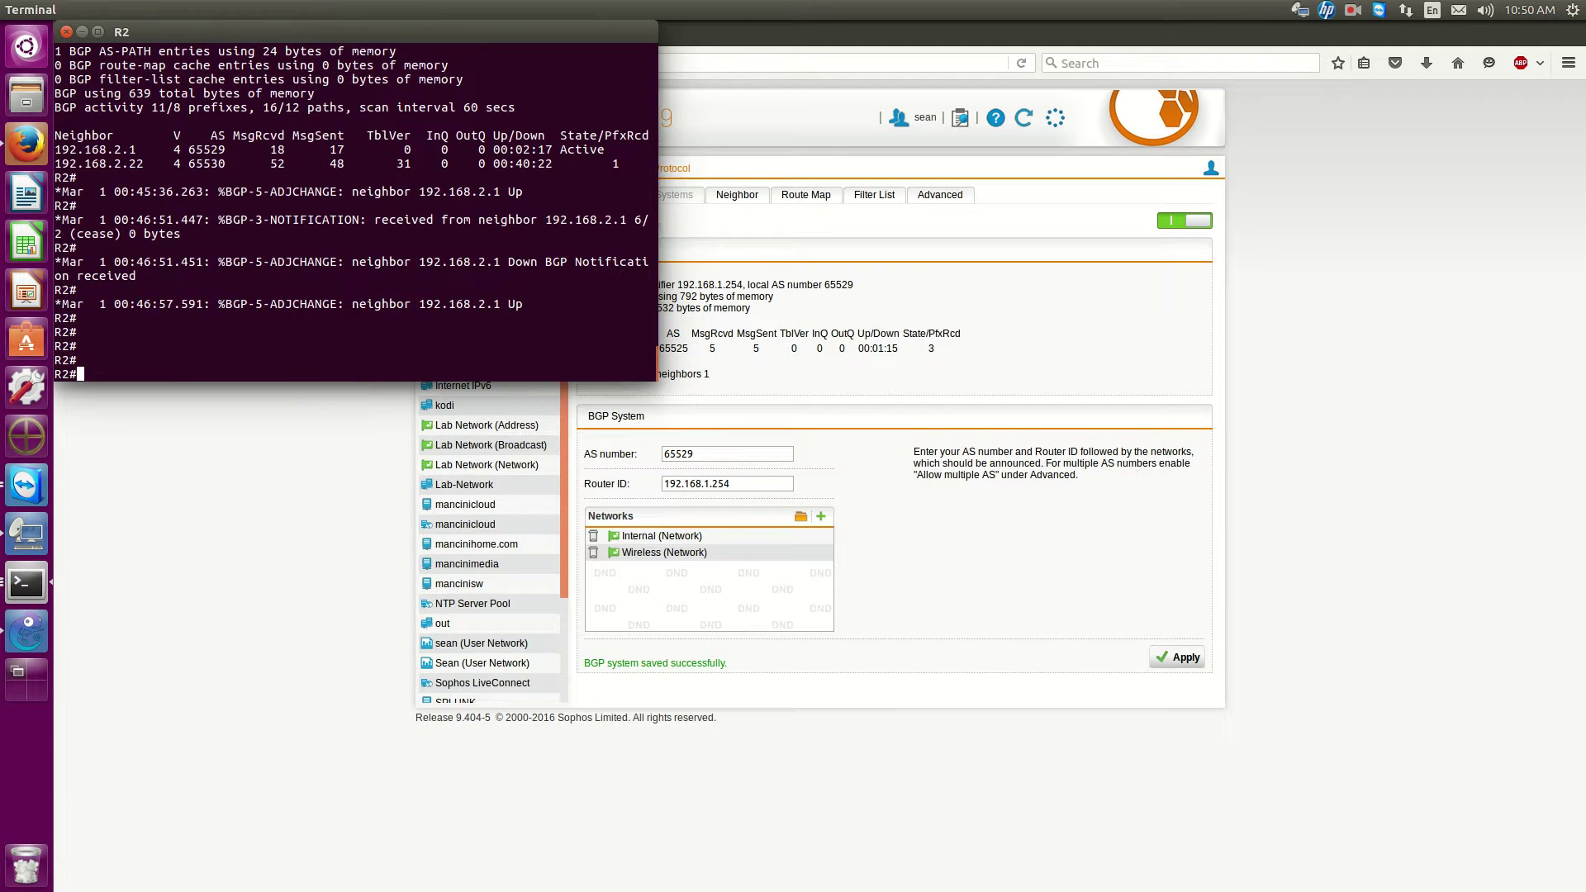
type("sh ip bgp summ")
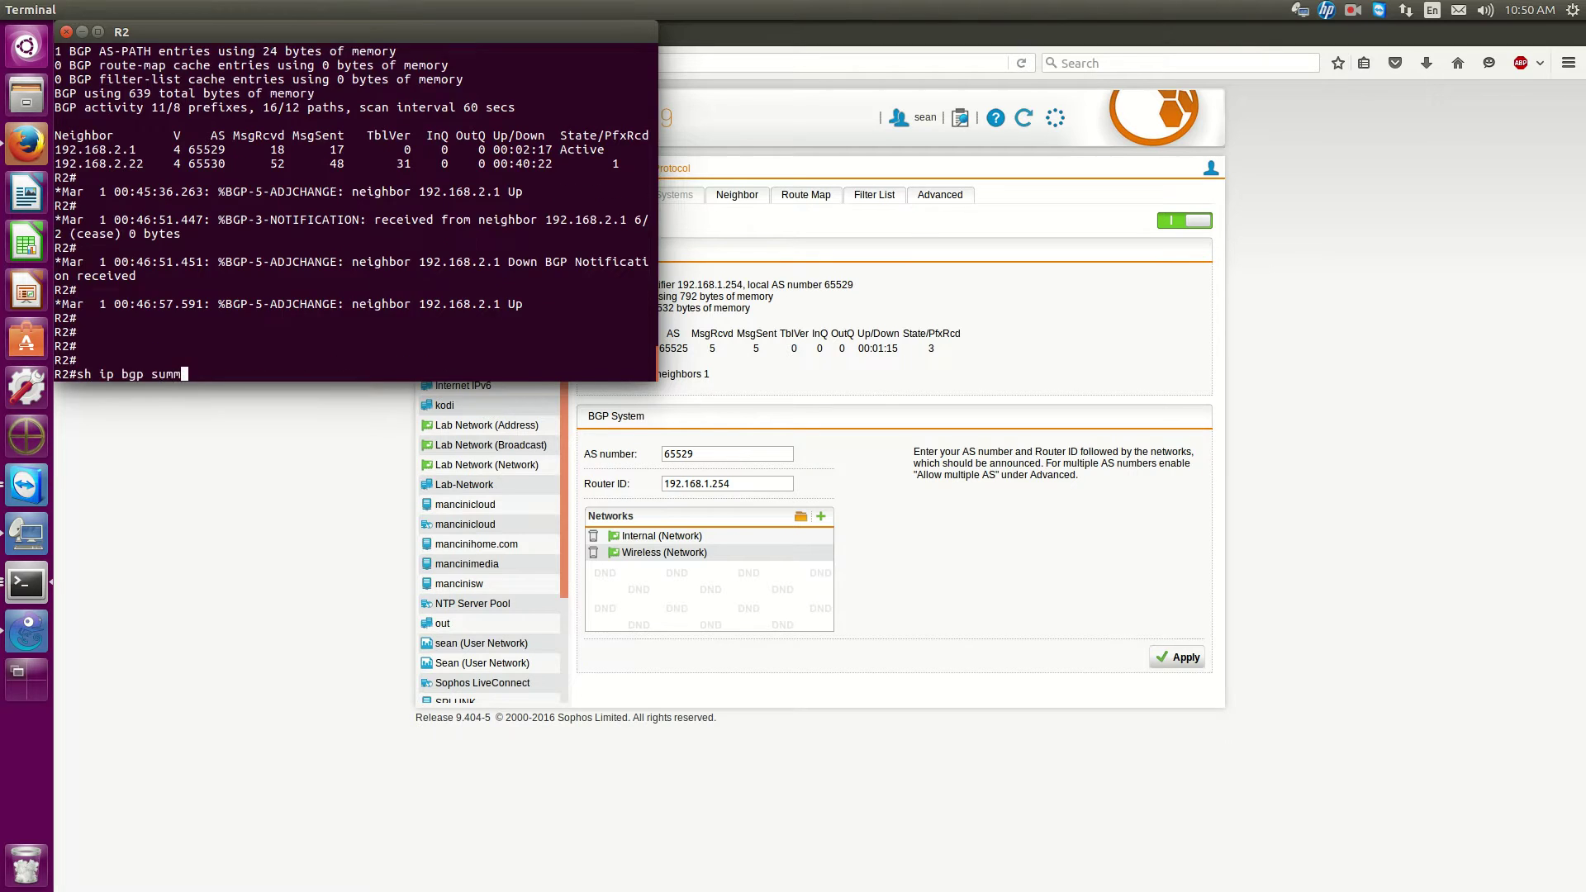
key("Return")
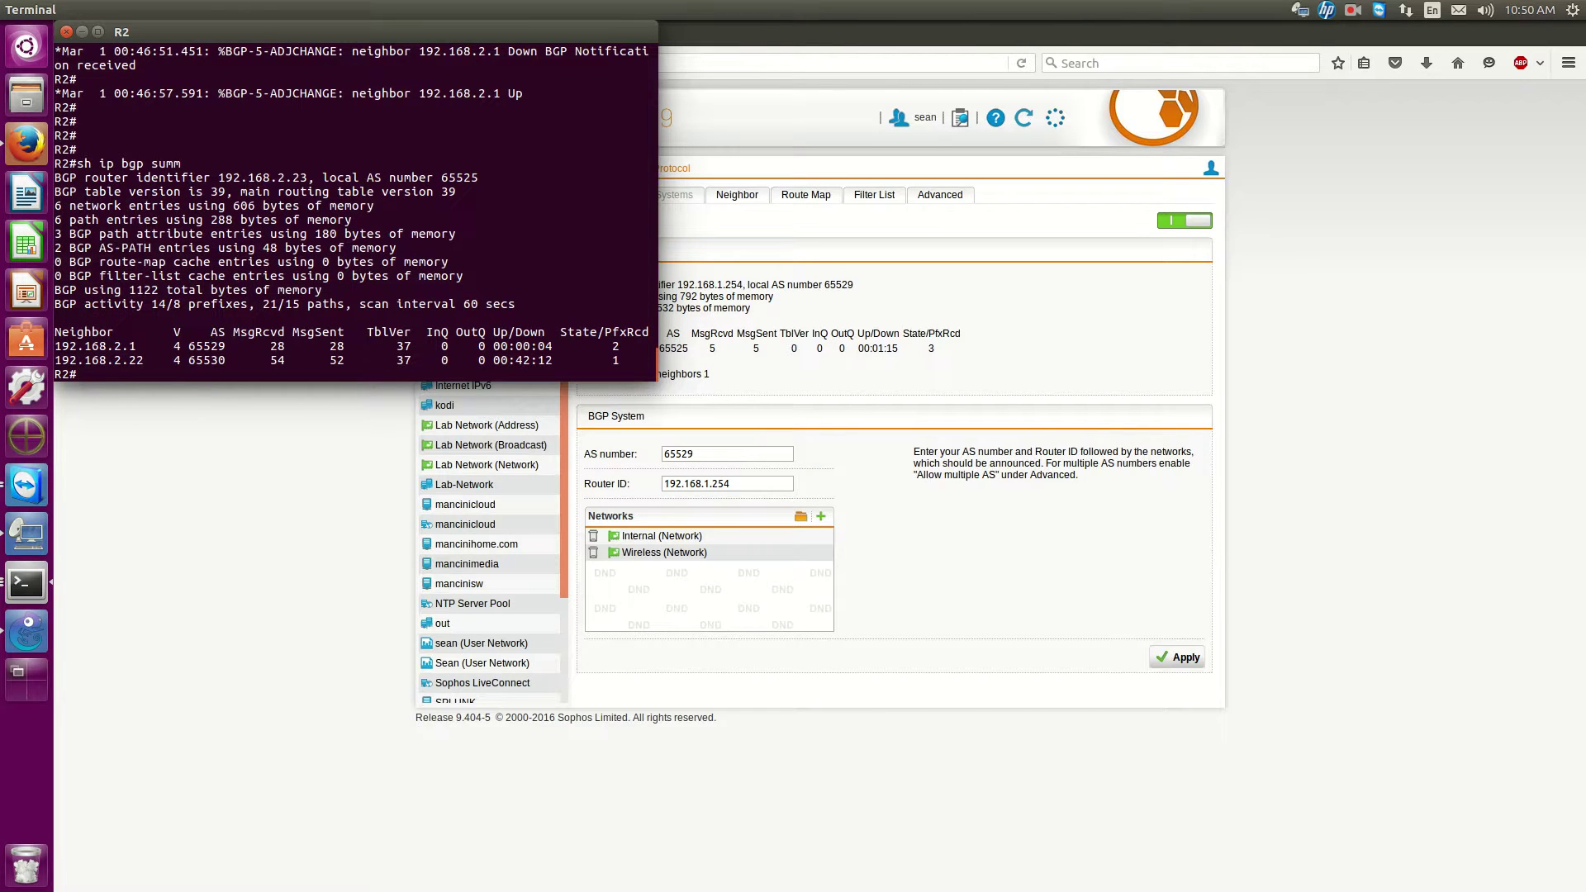
Show R2's running config and highlight the neighbor 192.168.2.1 lines under router bgp.
key("Return")
key("Return")
key("Return")
key("Return")
type("sh run")
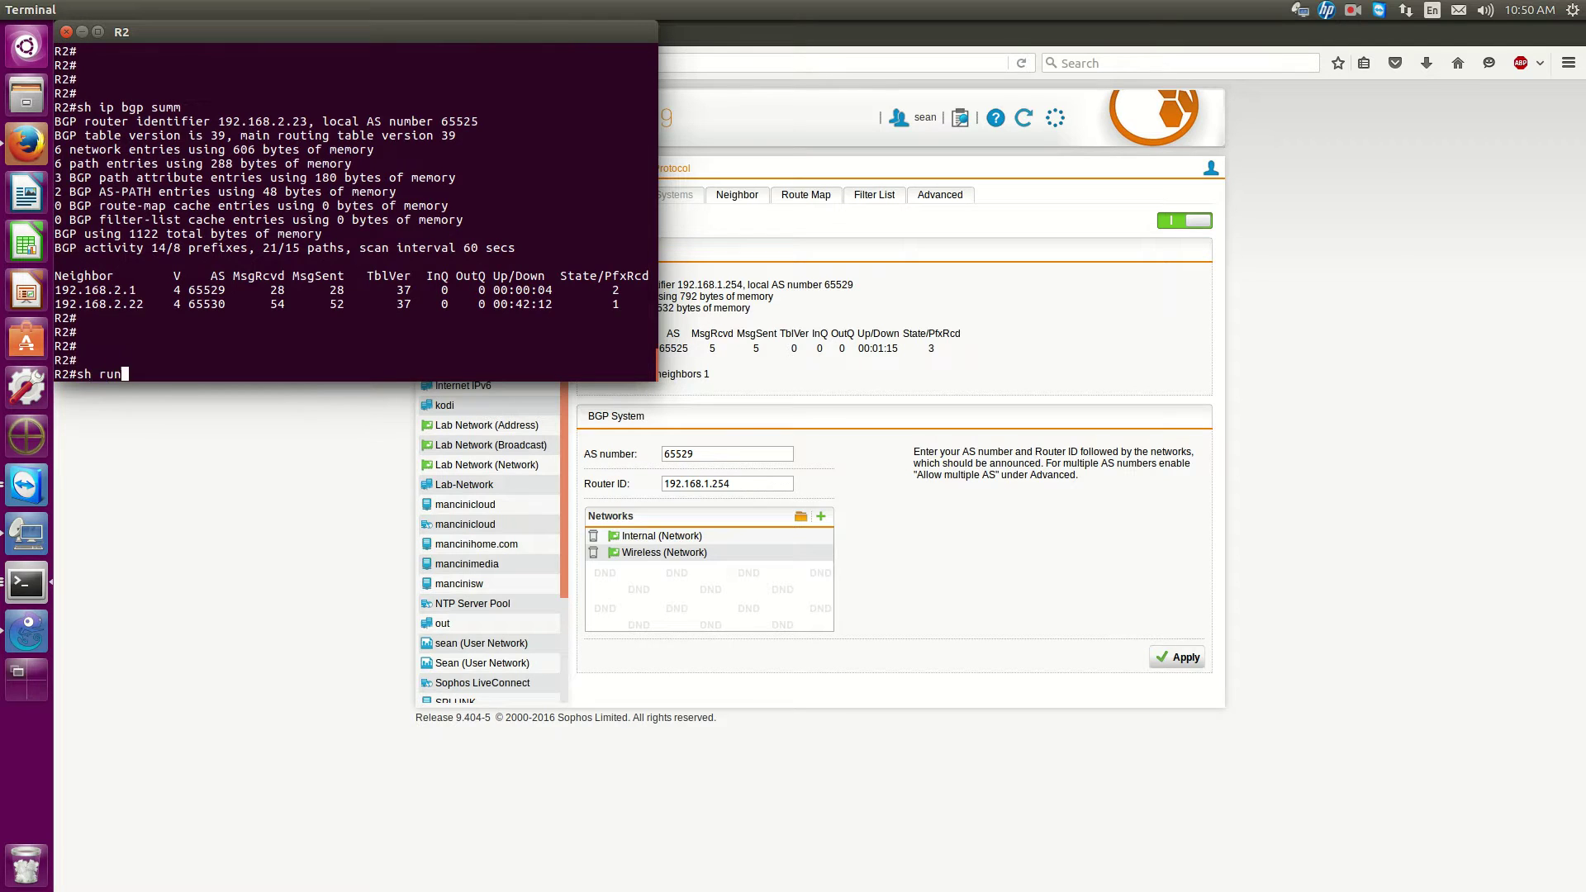
key("Return")
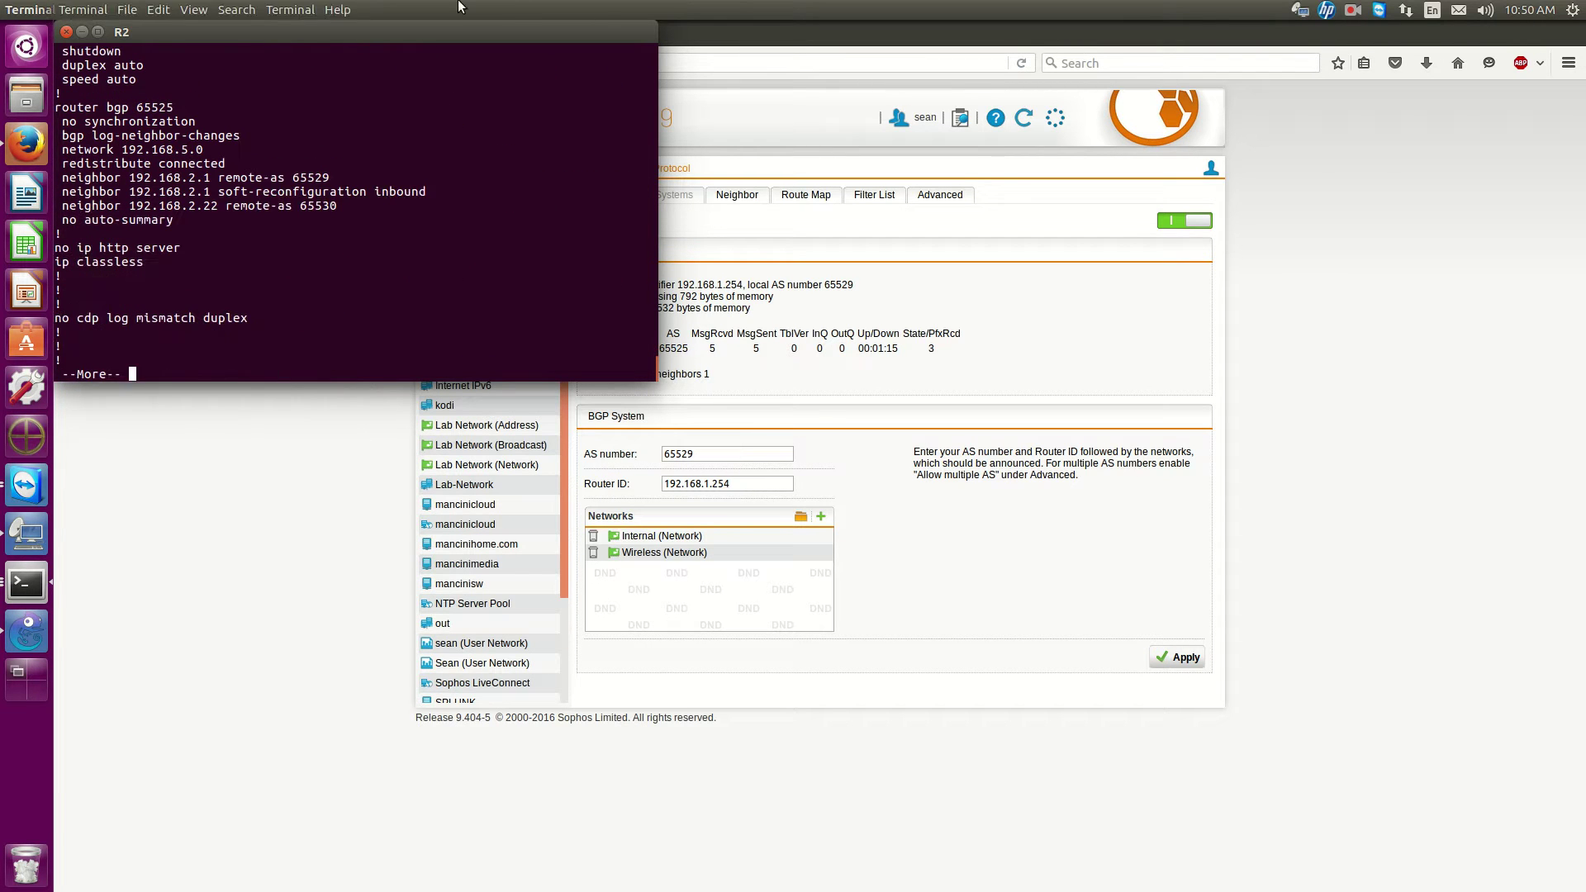
scroll(237, 168, "up", 1)
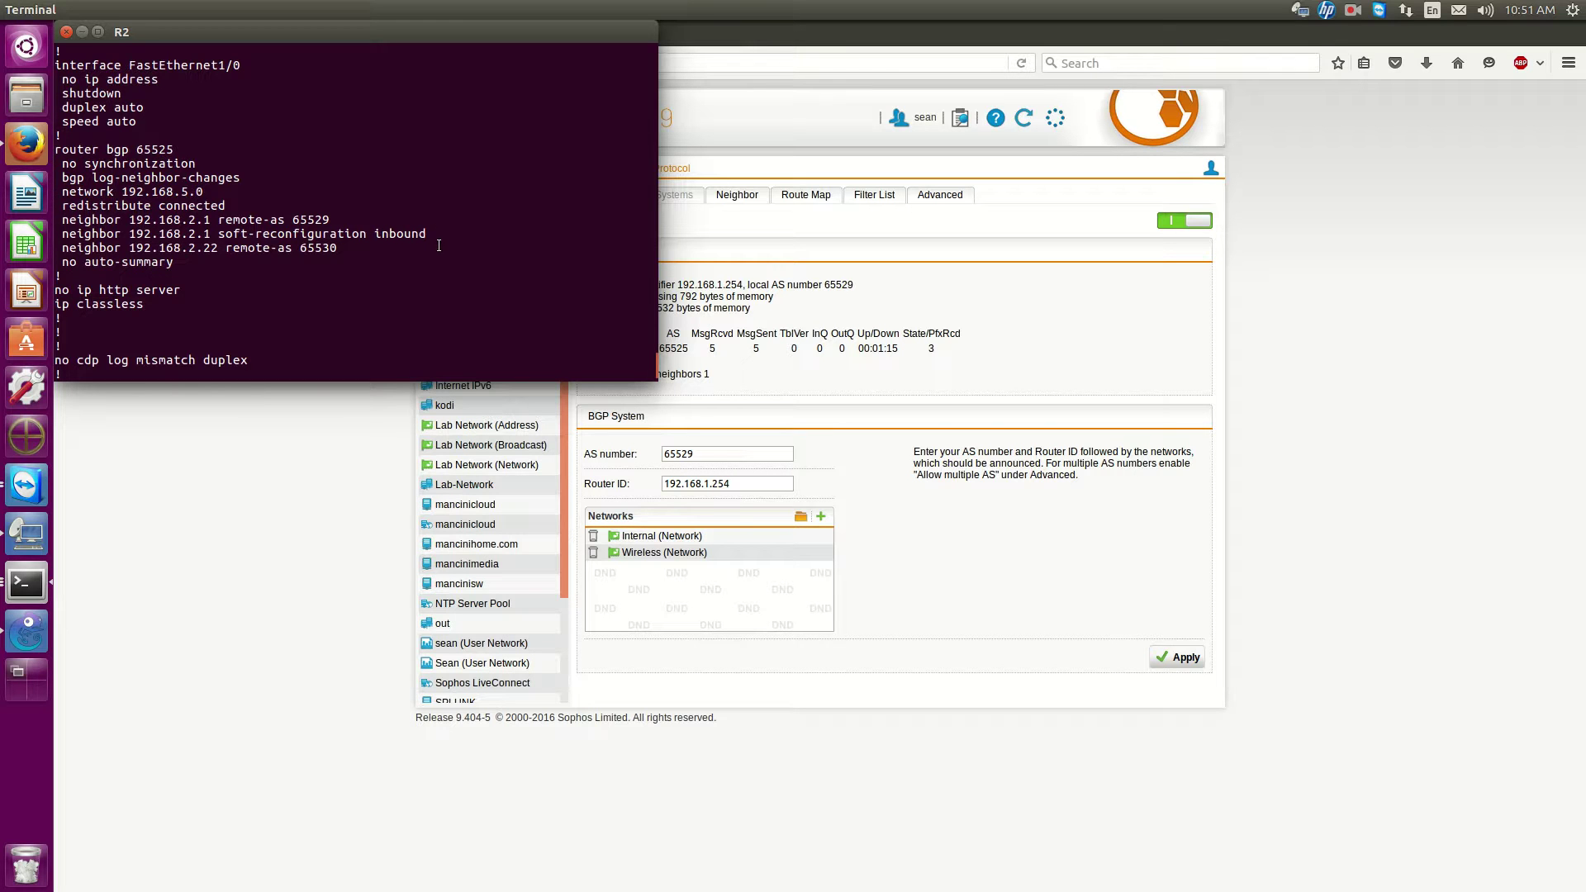
left_click_drag(455, 236, 56, 222)
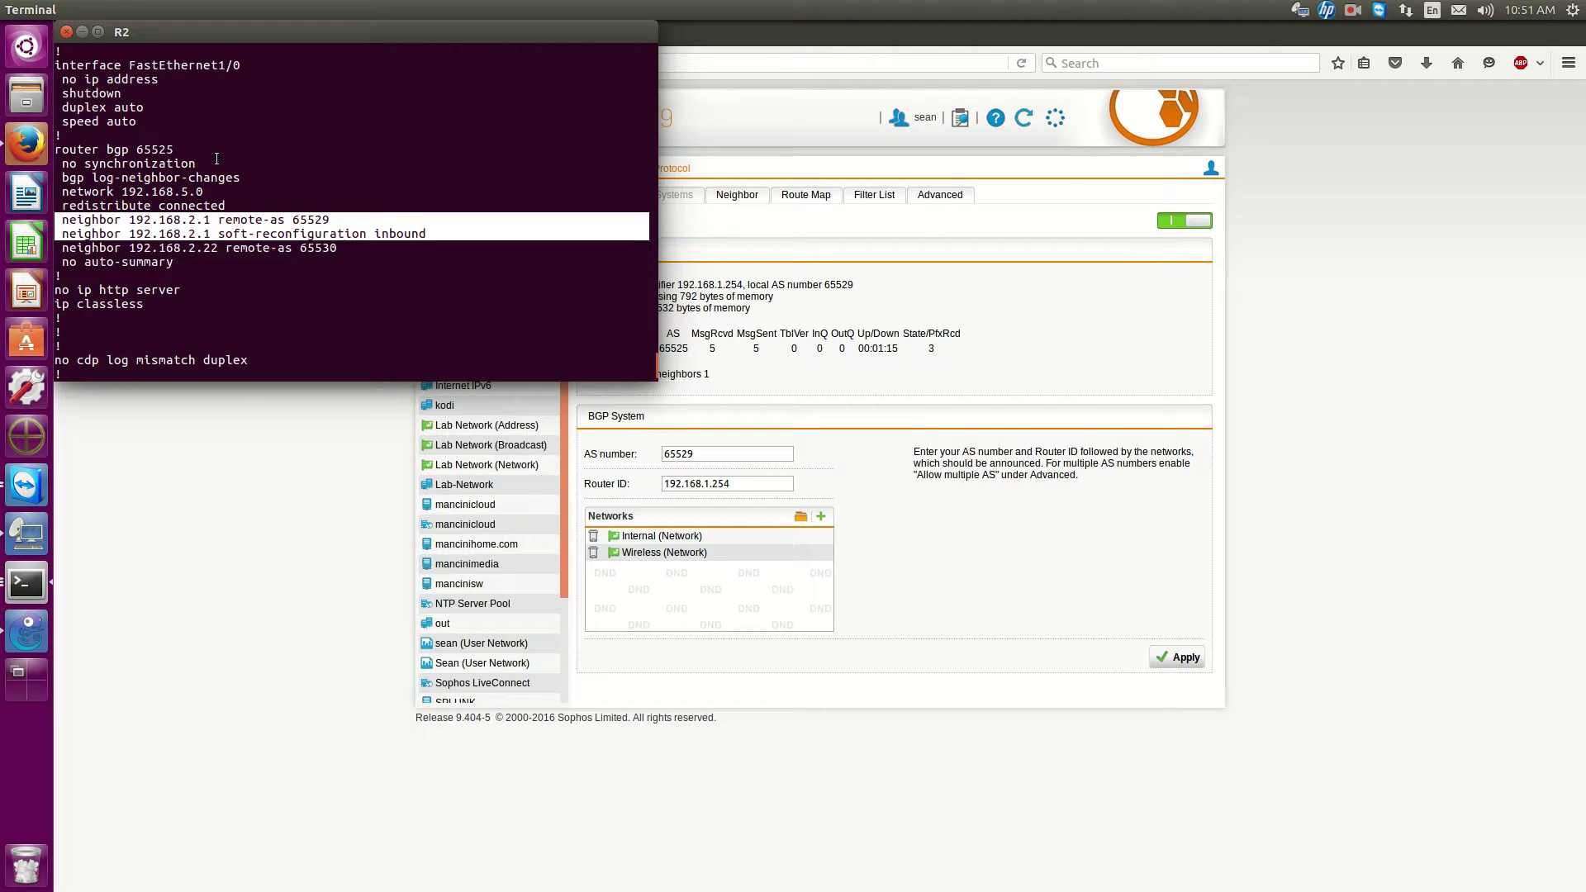
scroll(233, 168, "down", 1)
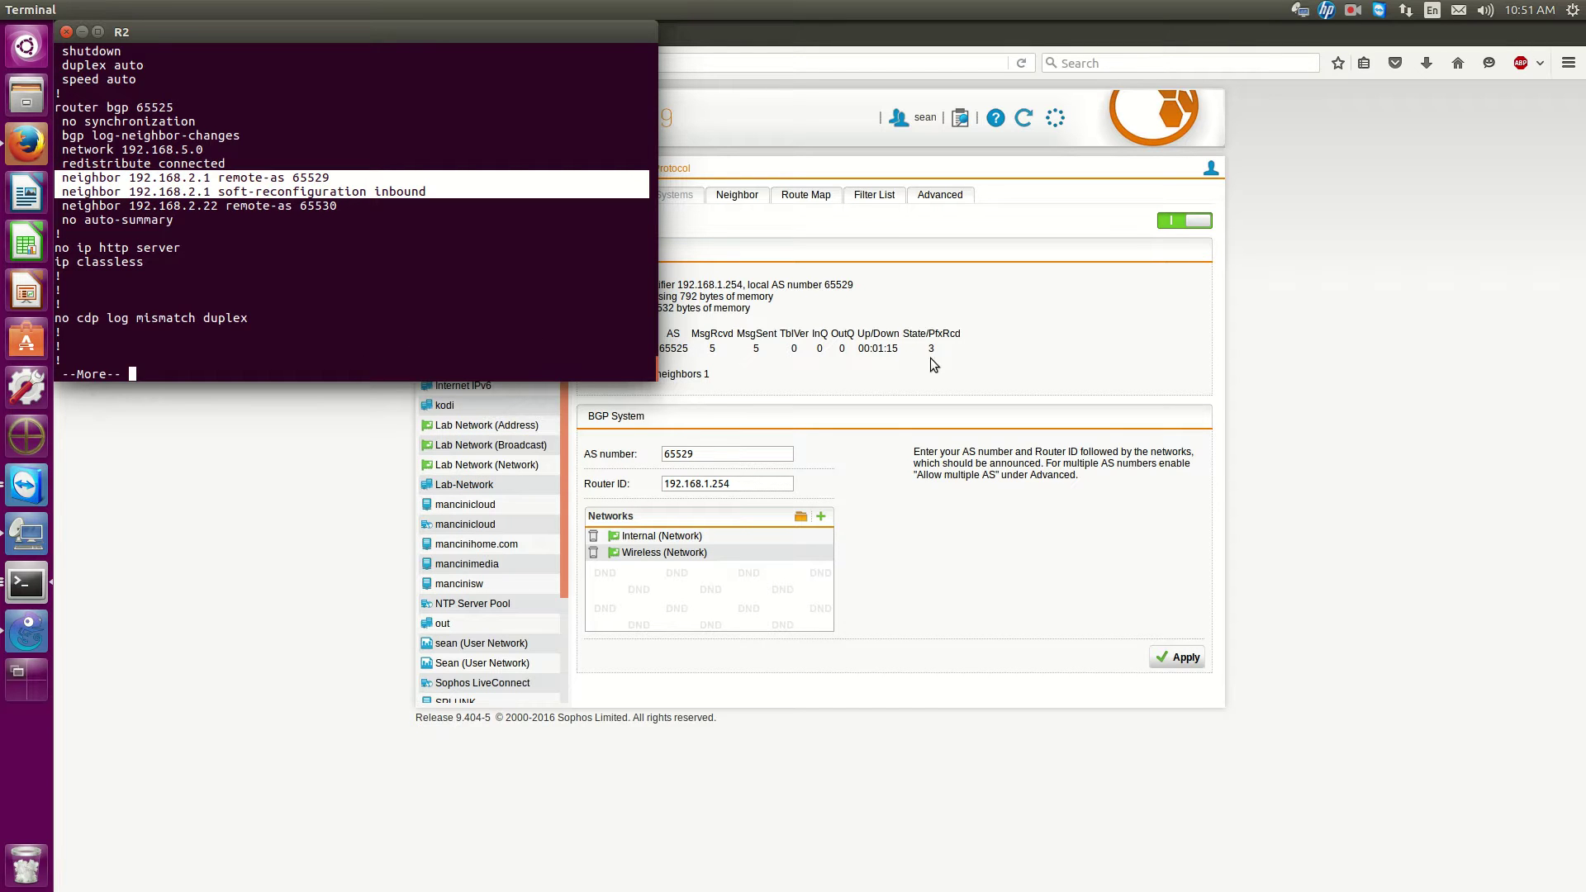
left_click(289, 478)
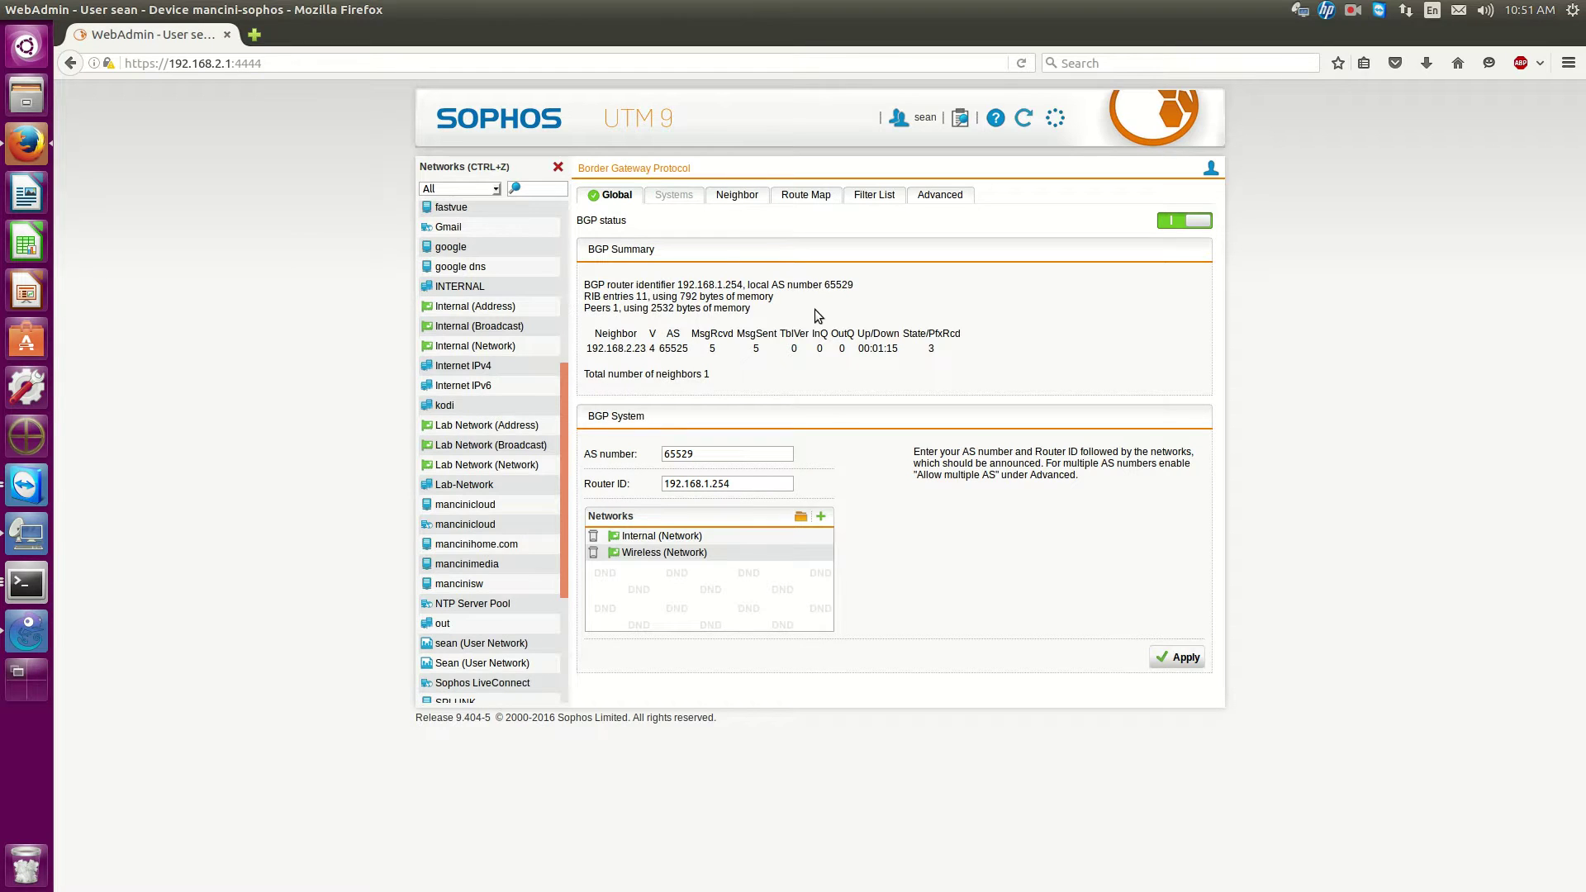
Display R2's routing table with 'sh ip ro' and ping 4.2.2.2, which fails.
left_click(26, 583)
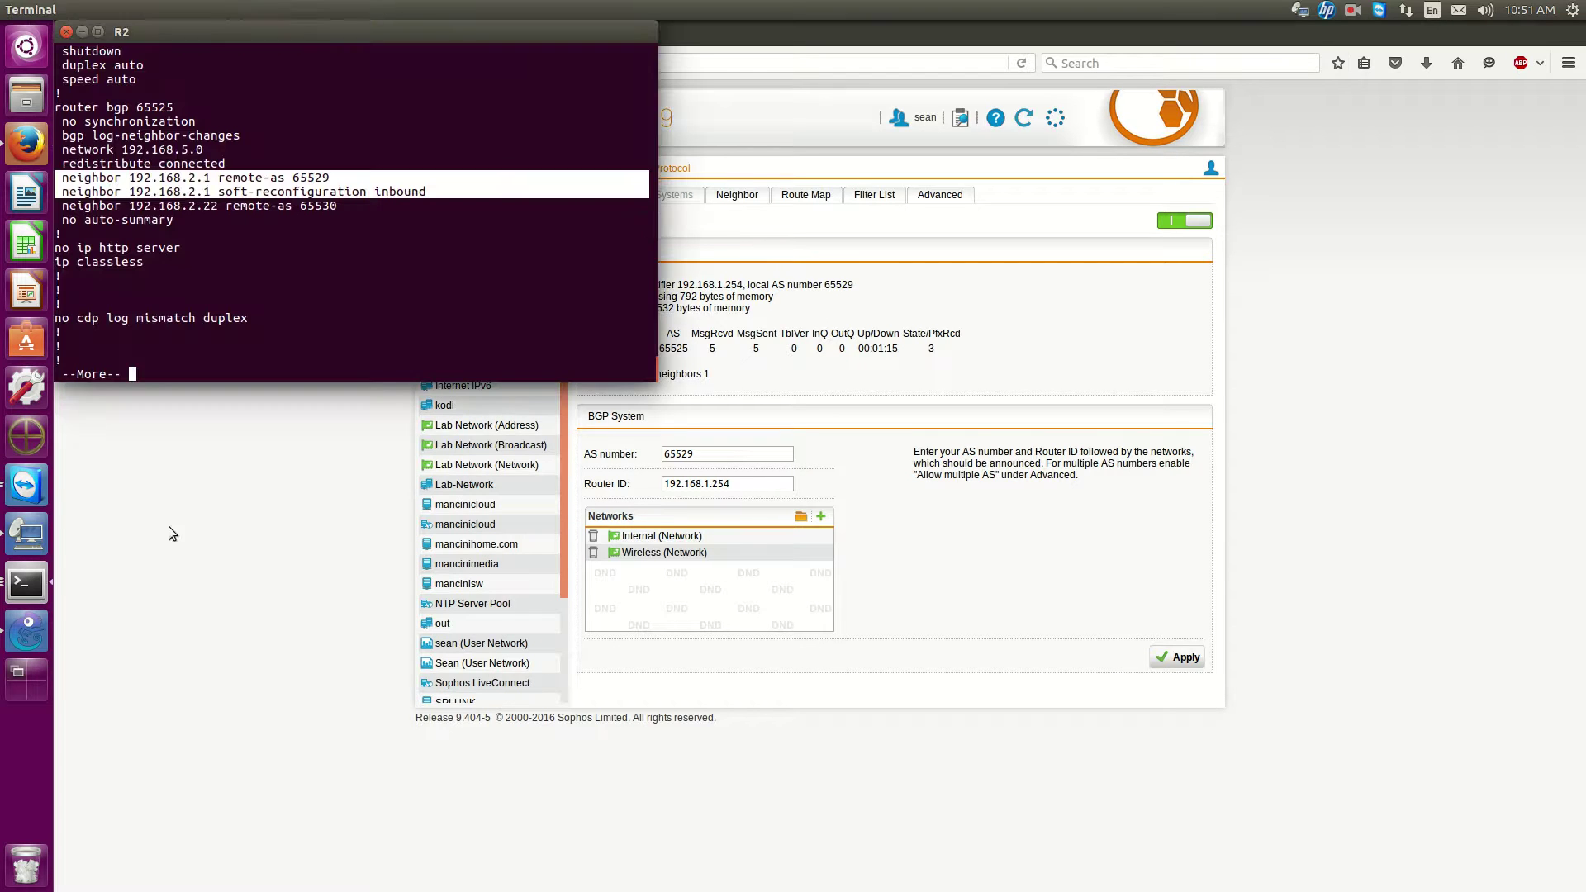
type("qsh ip ro")
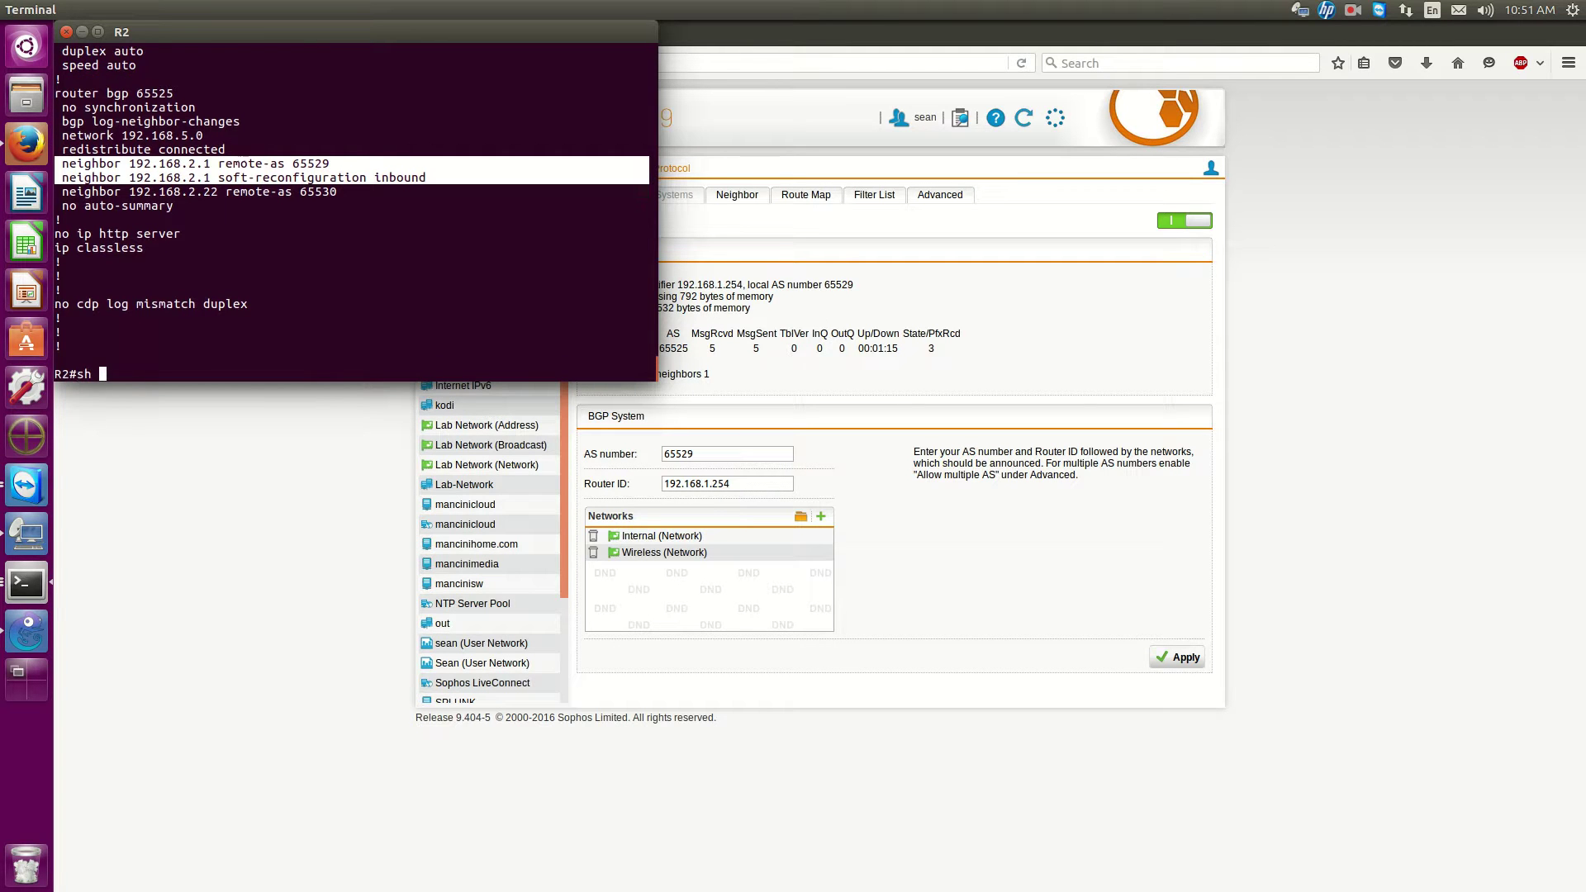
key("Return")
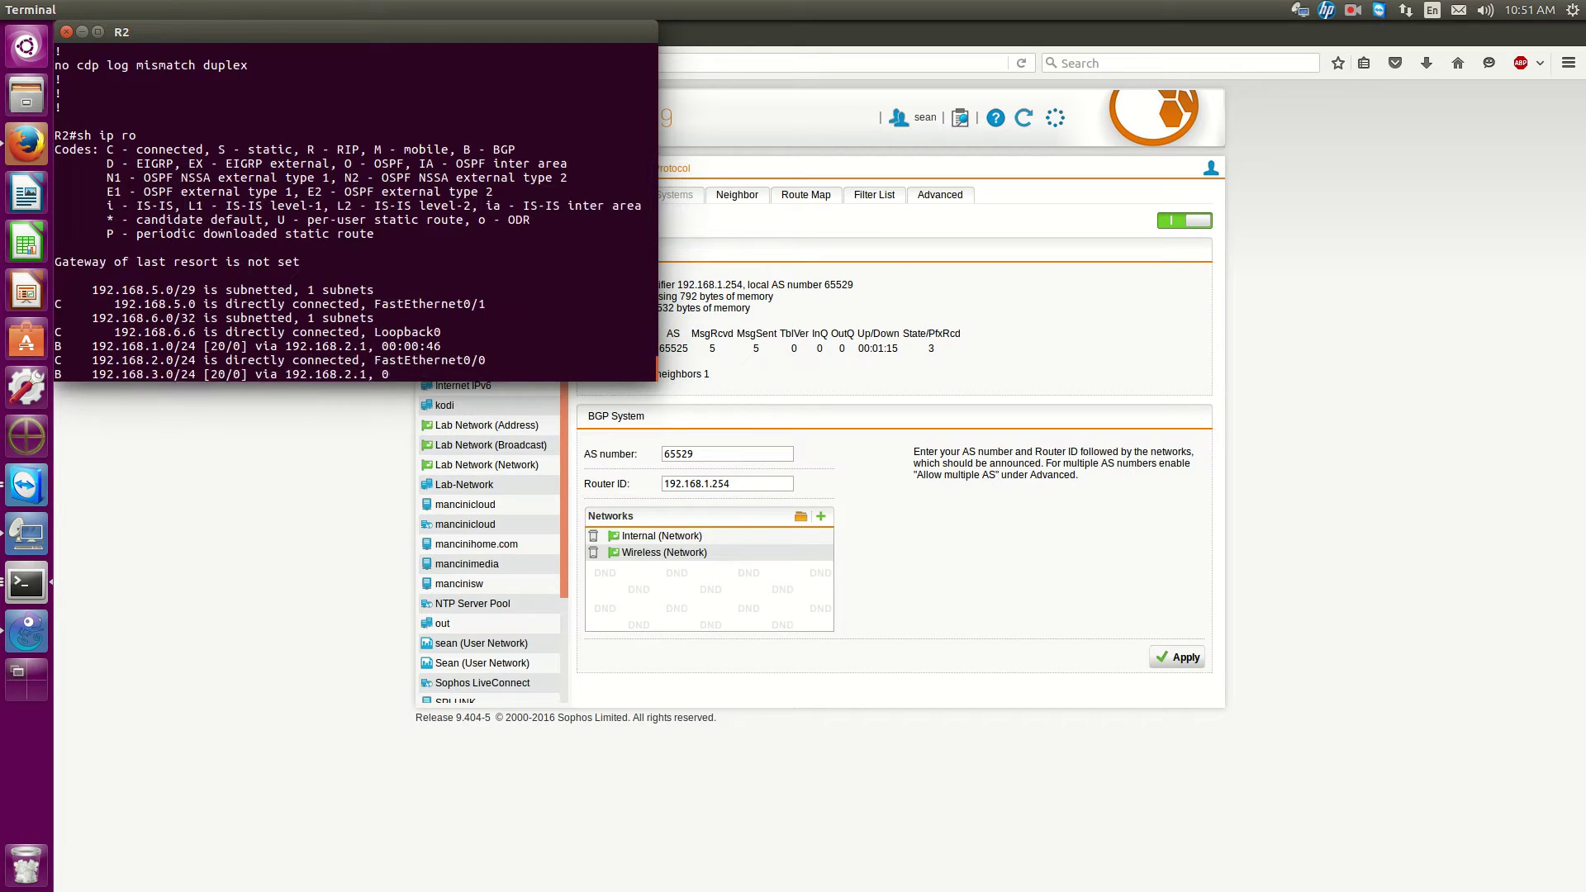
type("ping ")
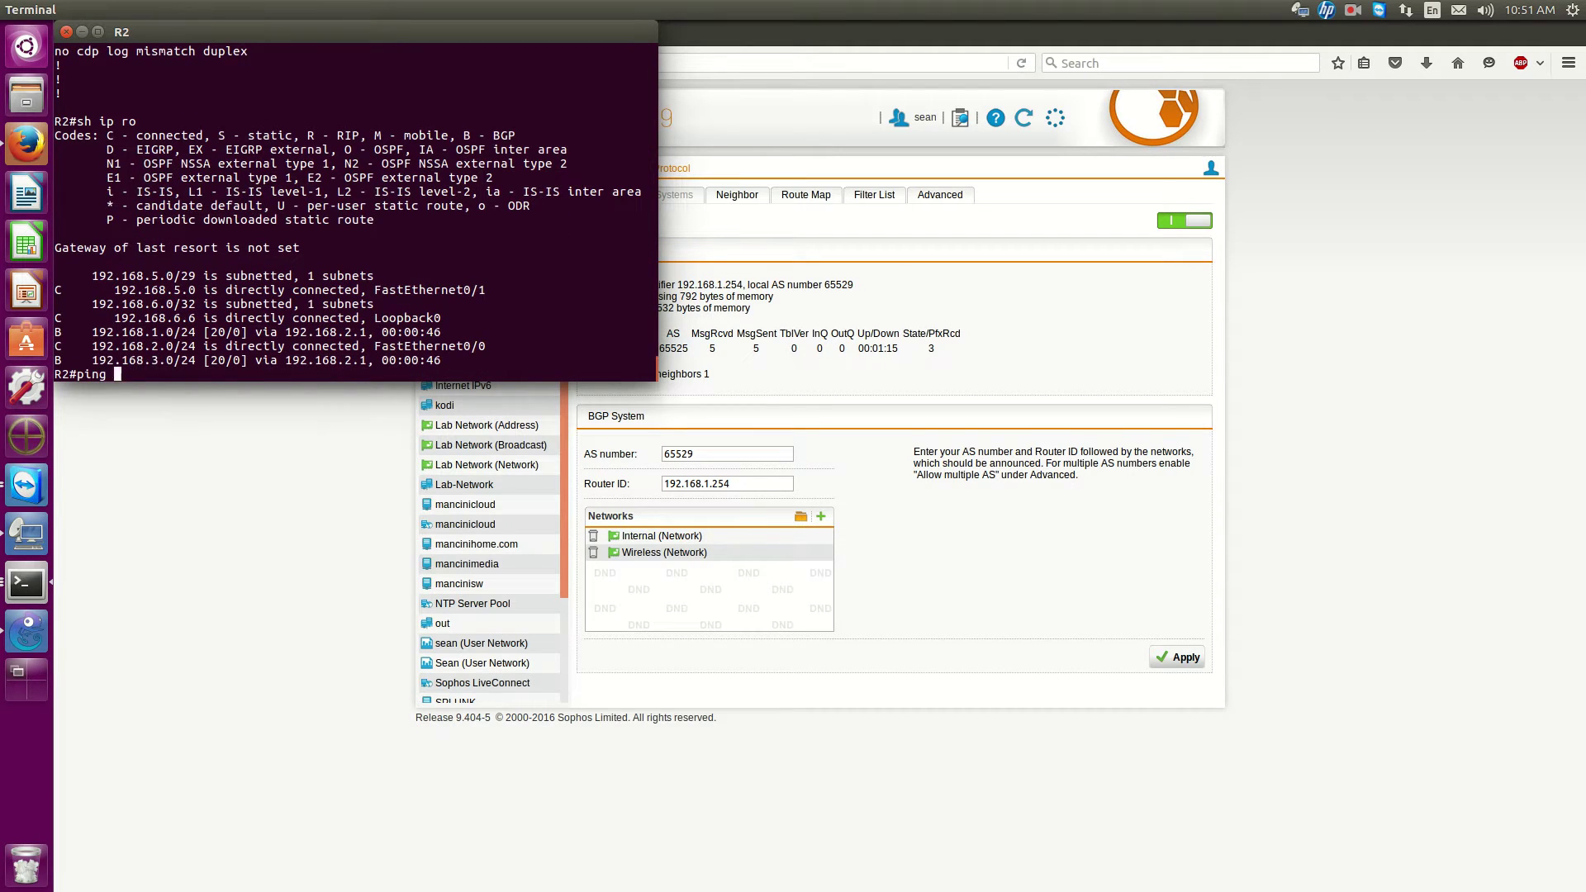
type("4.2.2.2")
key("Return")
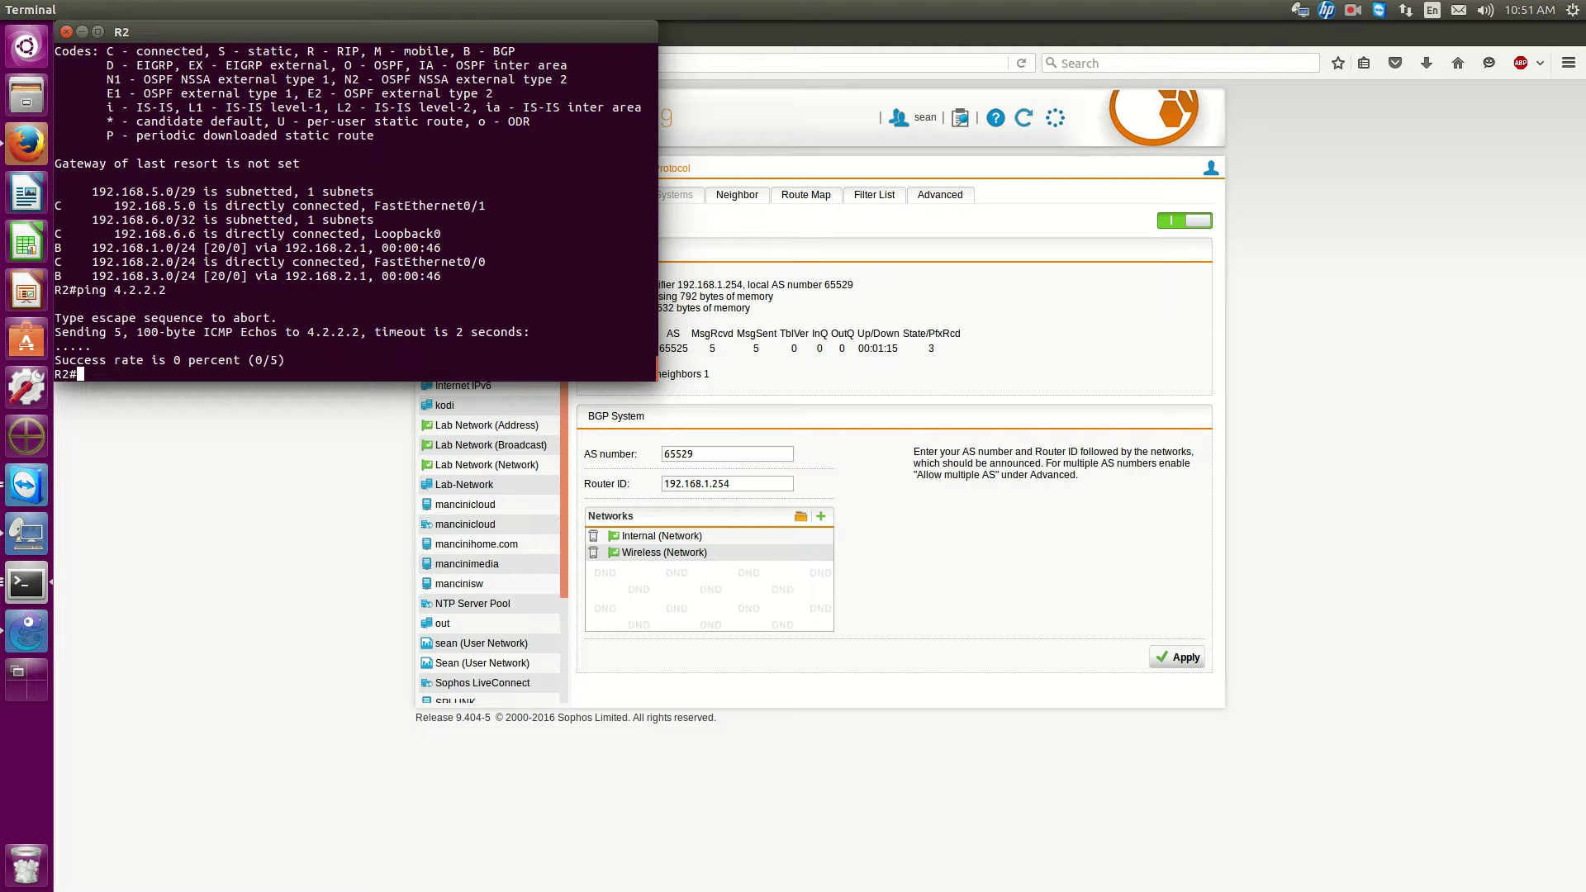
Ping 192.168.1.254 and 192.168.1.214 from R2, both succeeding at 100 percent.
type("ping")
type("192.168.1.254")
key("Return")
key("Return")
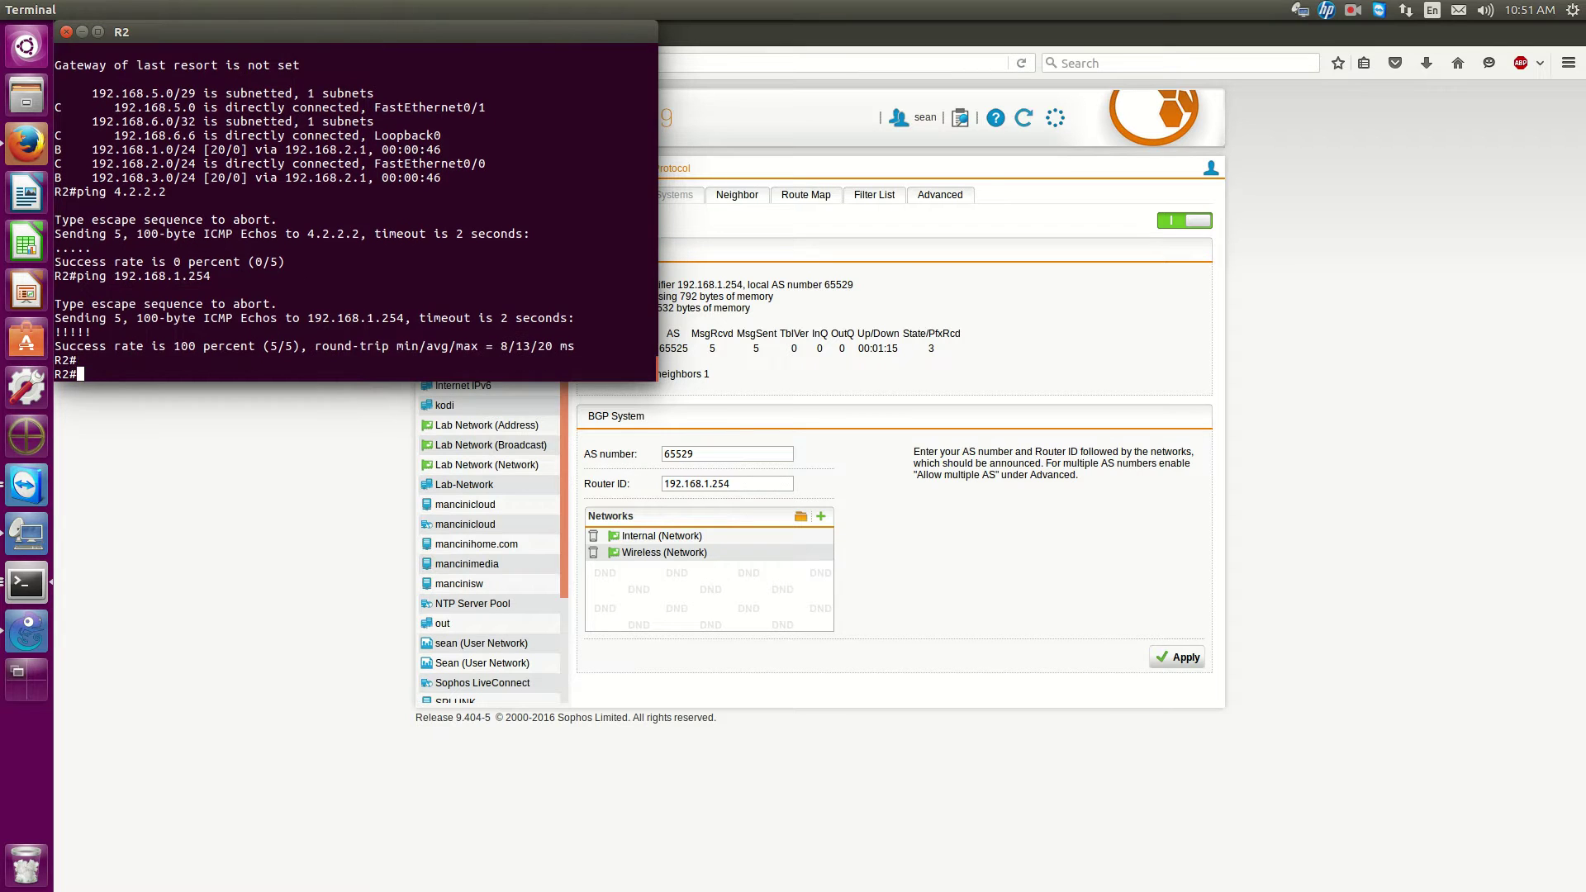
key("Up")
key("BackSpace")
key("BackSpace")
type("14")
key("Return")
key("Return")
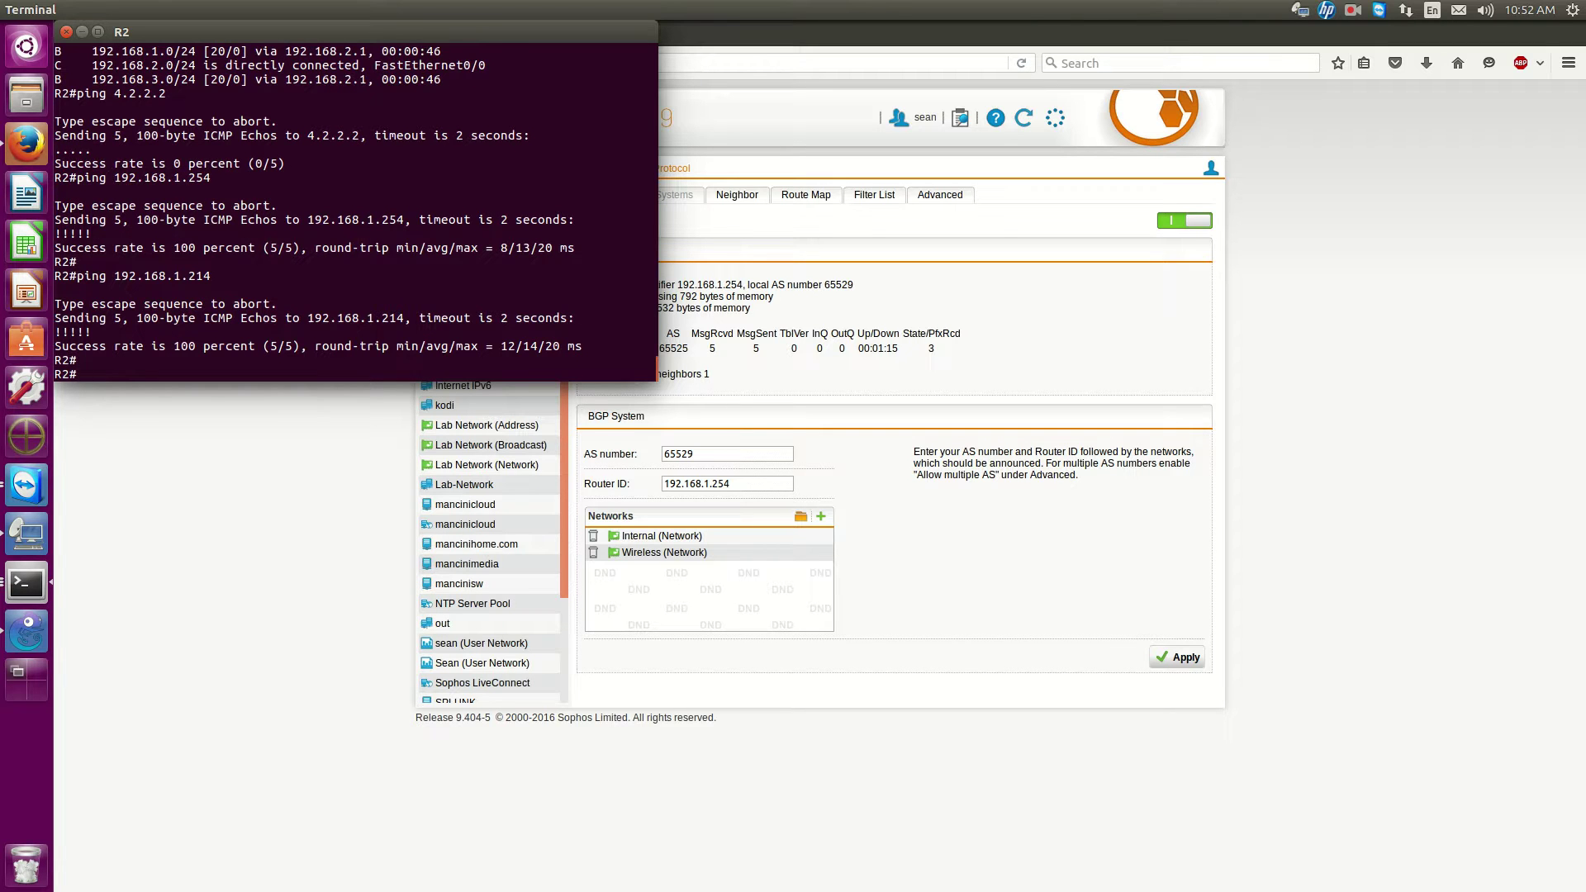
key("Return")
key("Return")
key("Return")
key("Return")
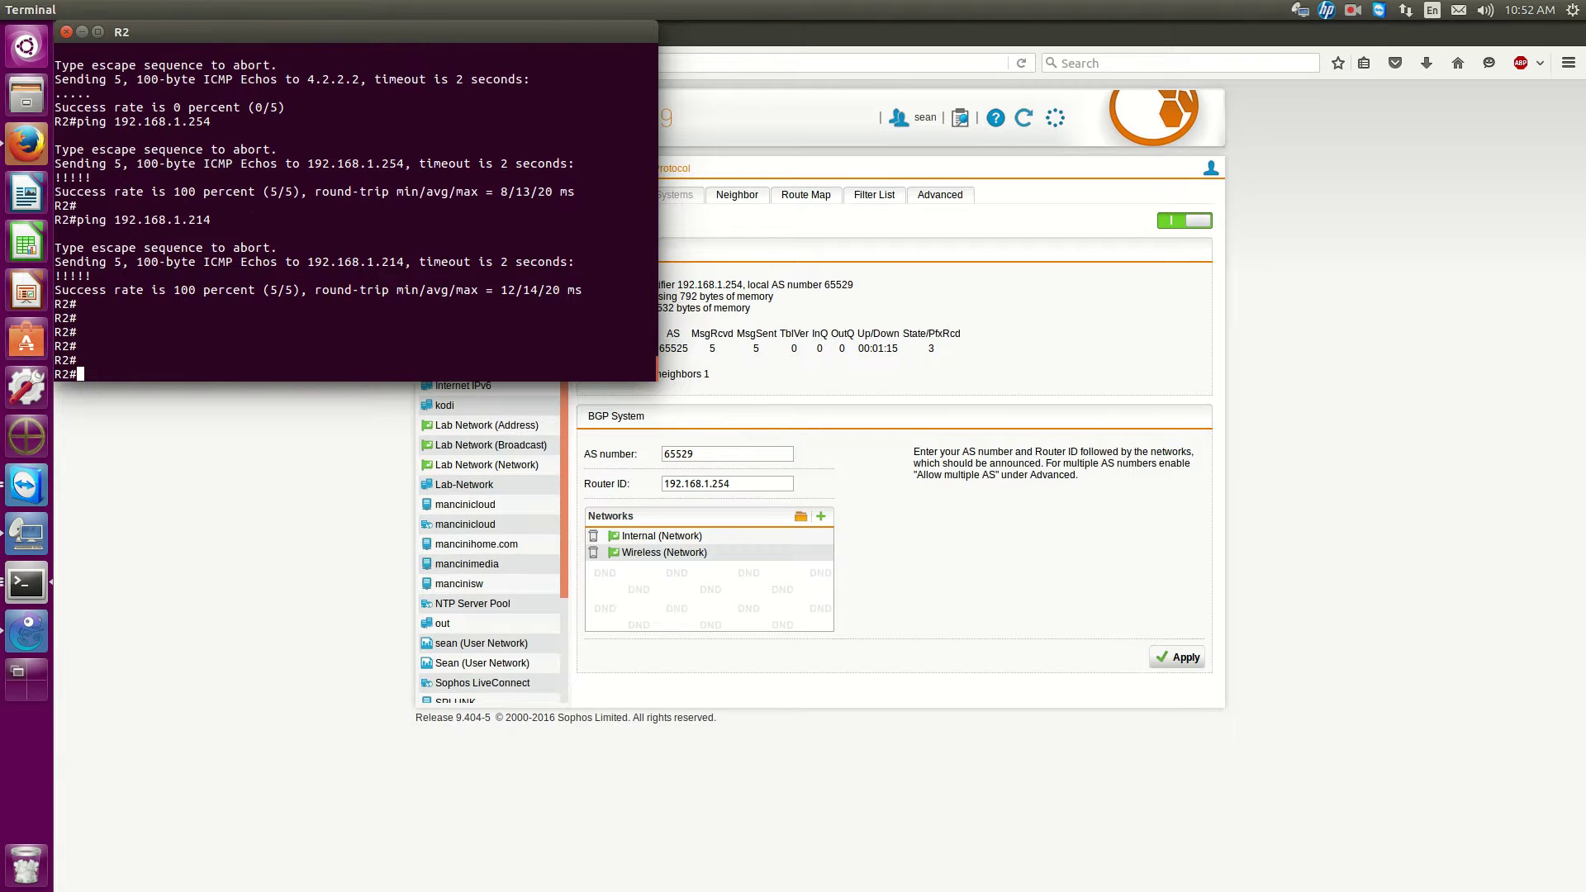
Change the router's hostname to MTL using 'conf t', 'hostname MTL' and 'end'.
left_click(750, 230)
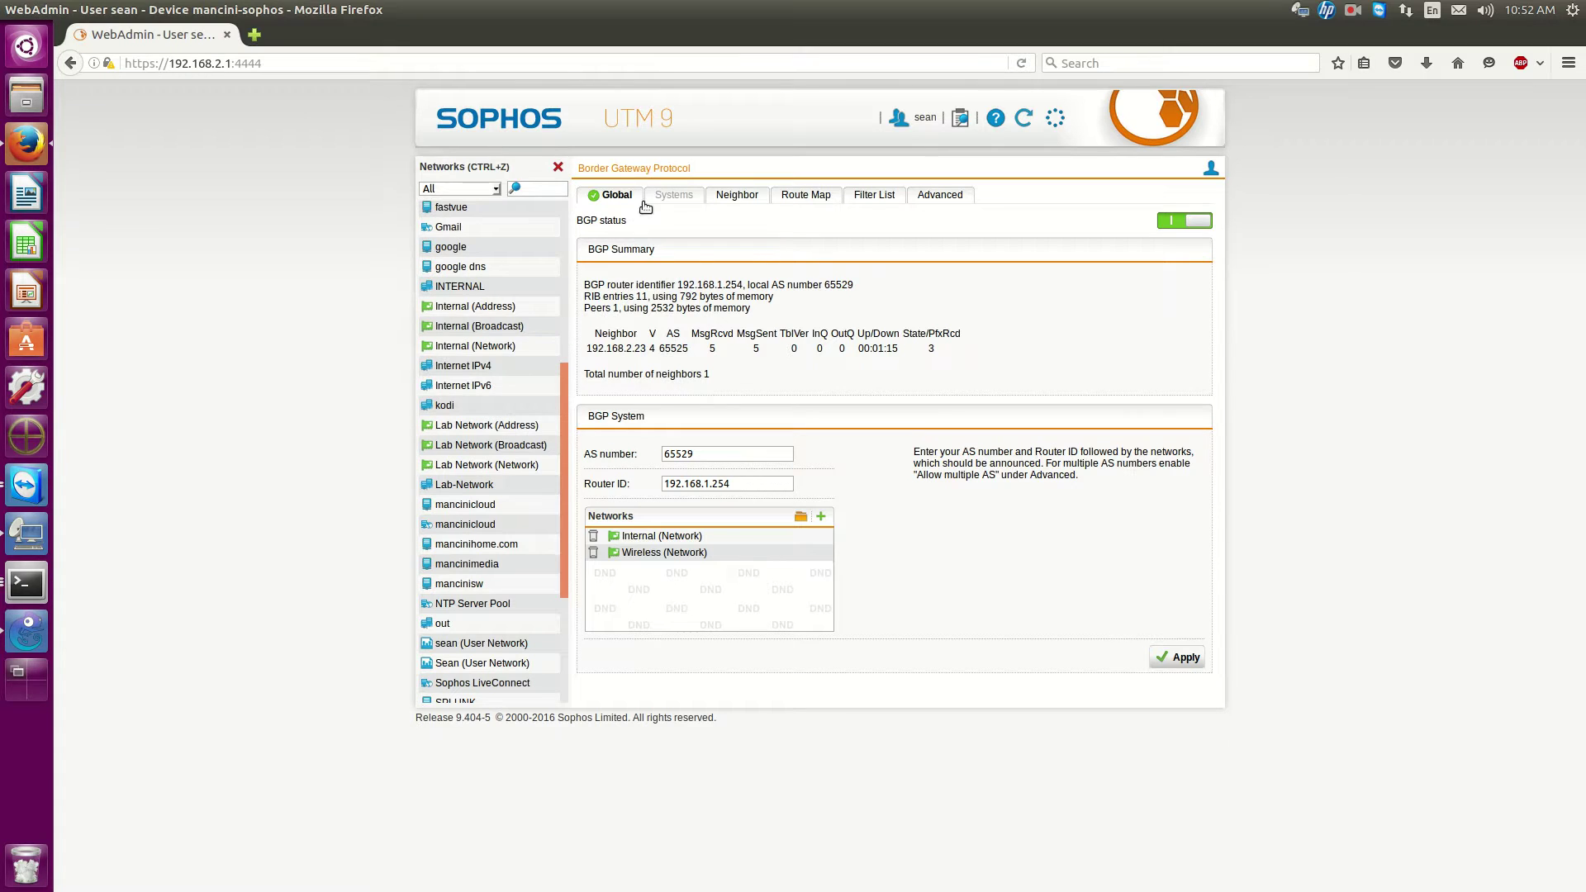
left_click(27, 583)
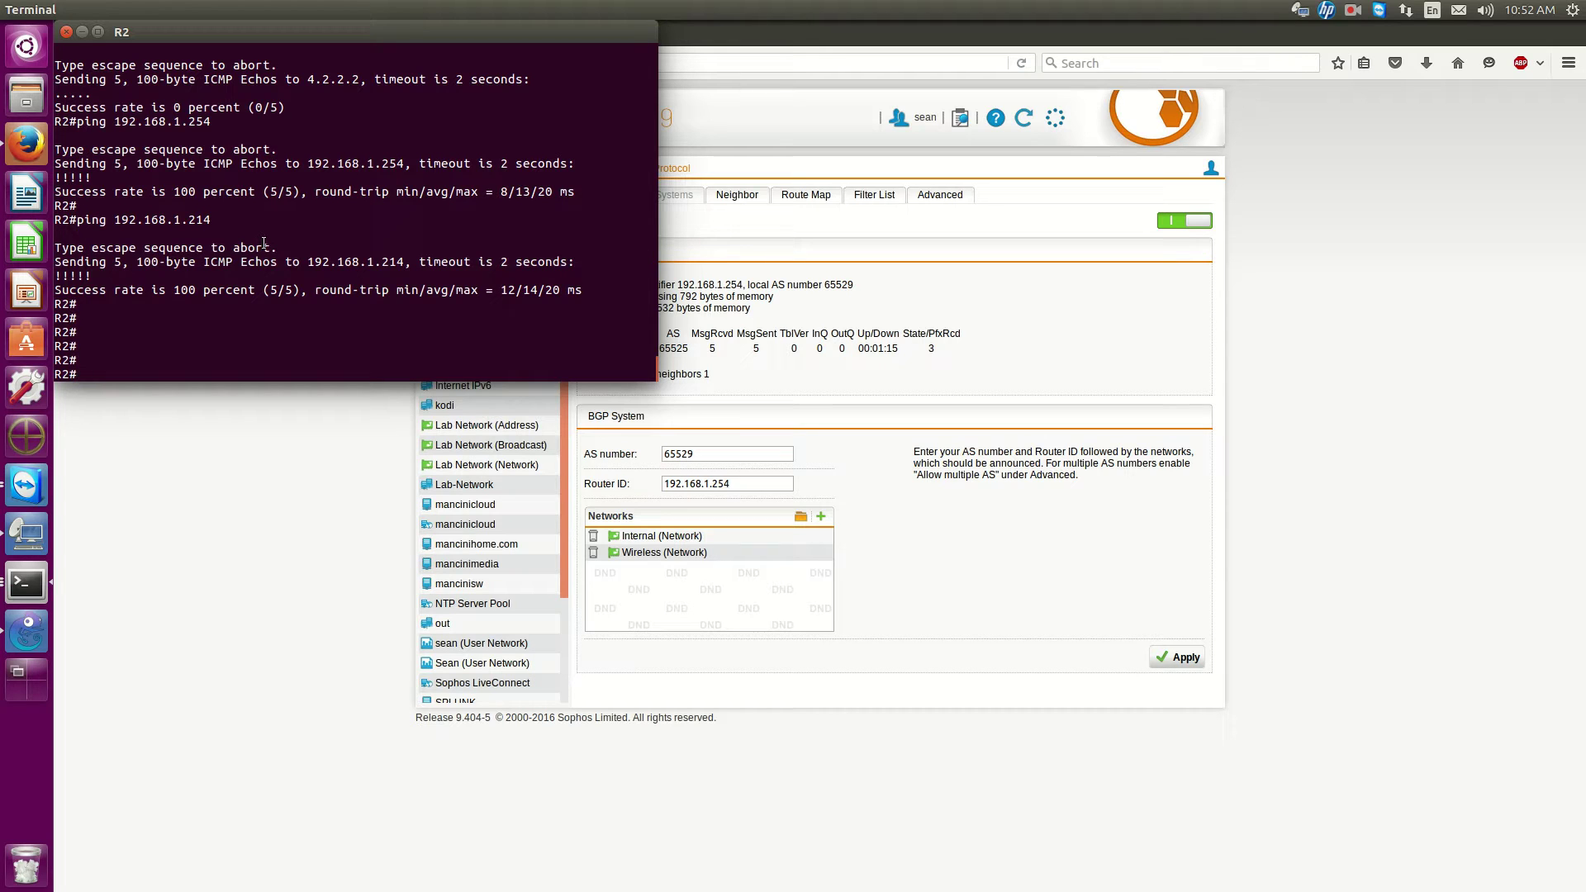
type("conf t")
key("Return")
type("rout")
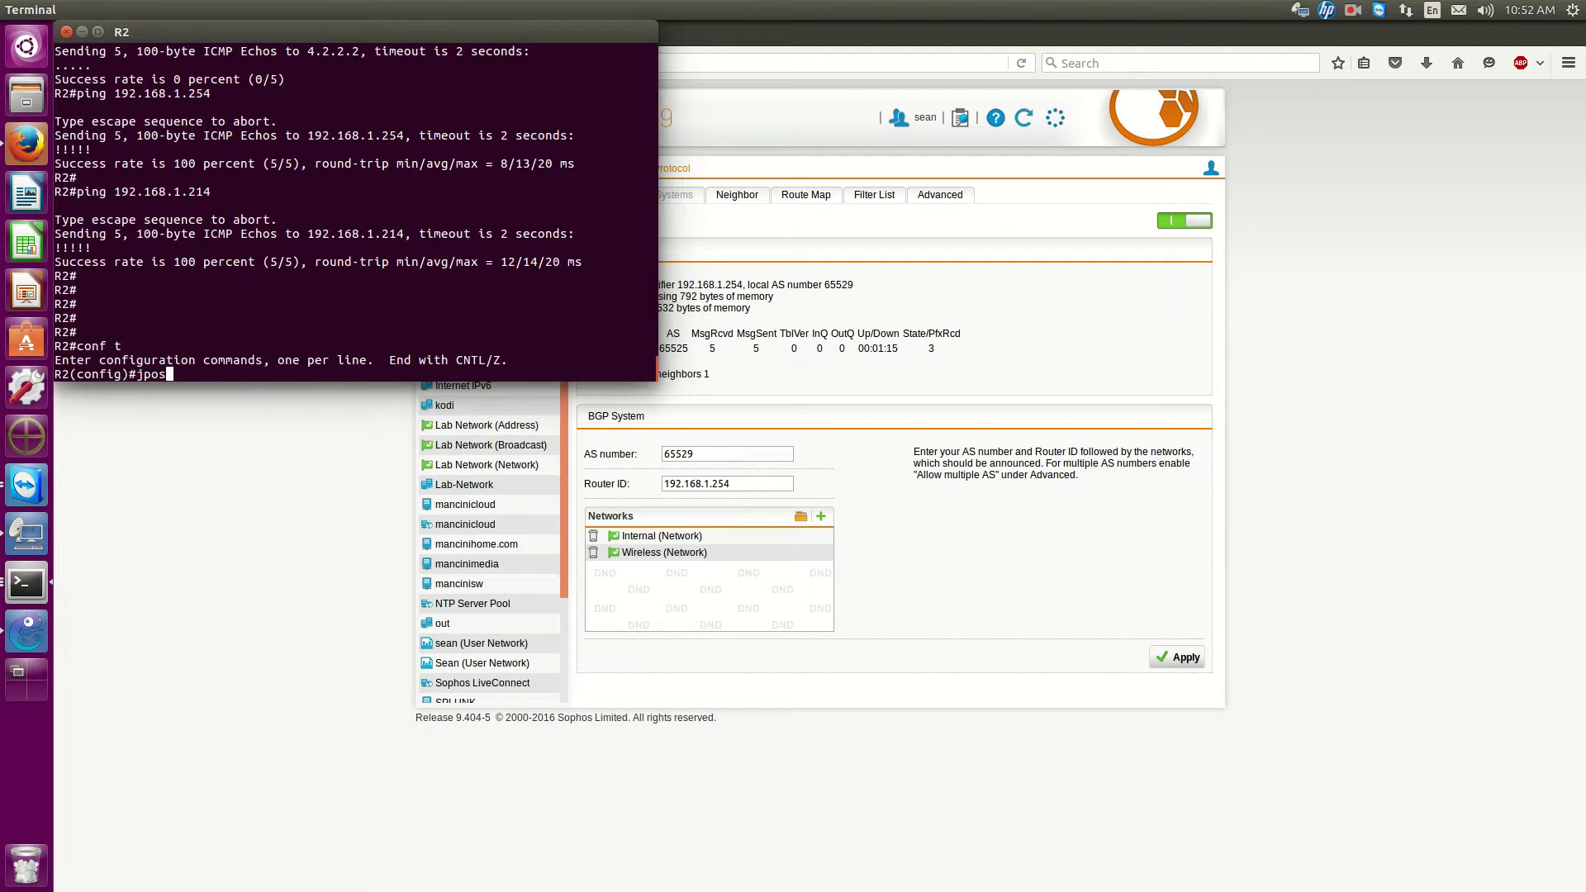
key("BackSpace")
key("BackSpace")
key("BackSpace")
key("BackSpace")
type("hos")
key("Tab")
type("MTL")
key("Return")
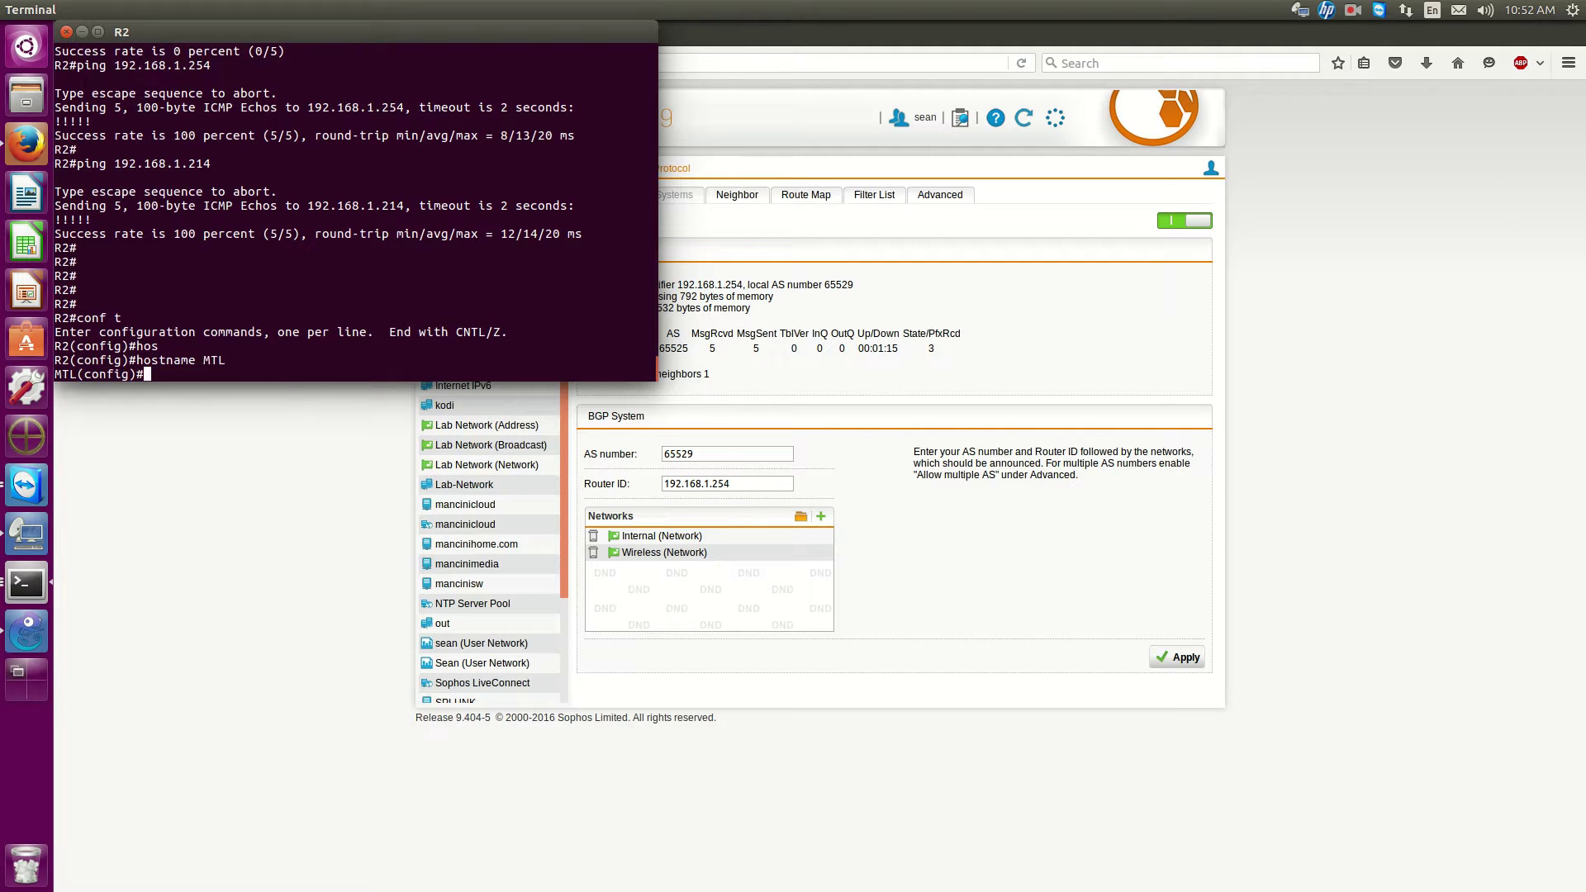
type("end")
key("Return")
key("Return")
key("Return")
key("Return")
key("Return")
key("Return")
key("Return")
key("Return")
key("Return")
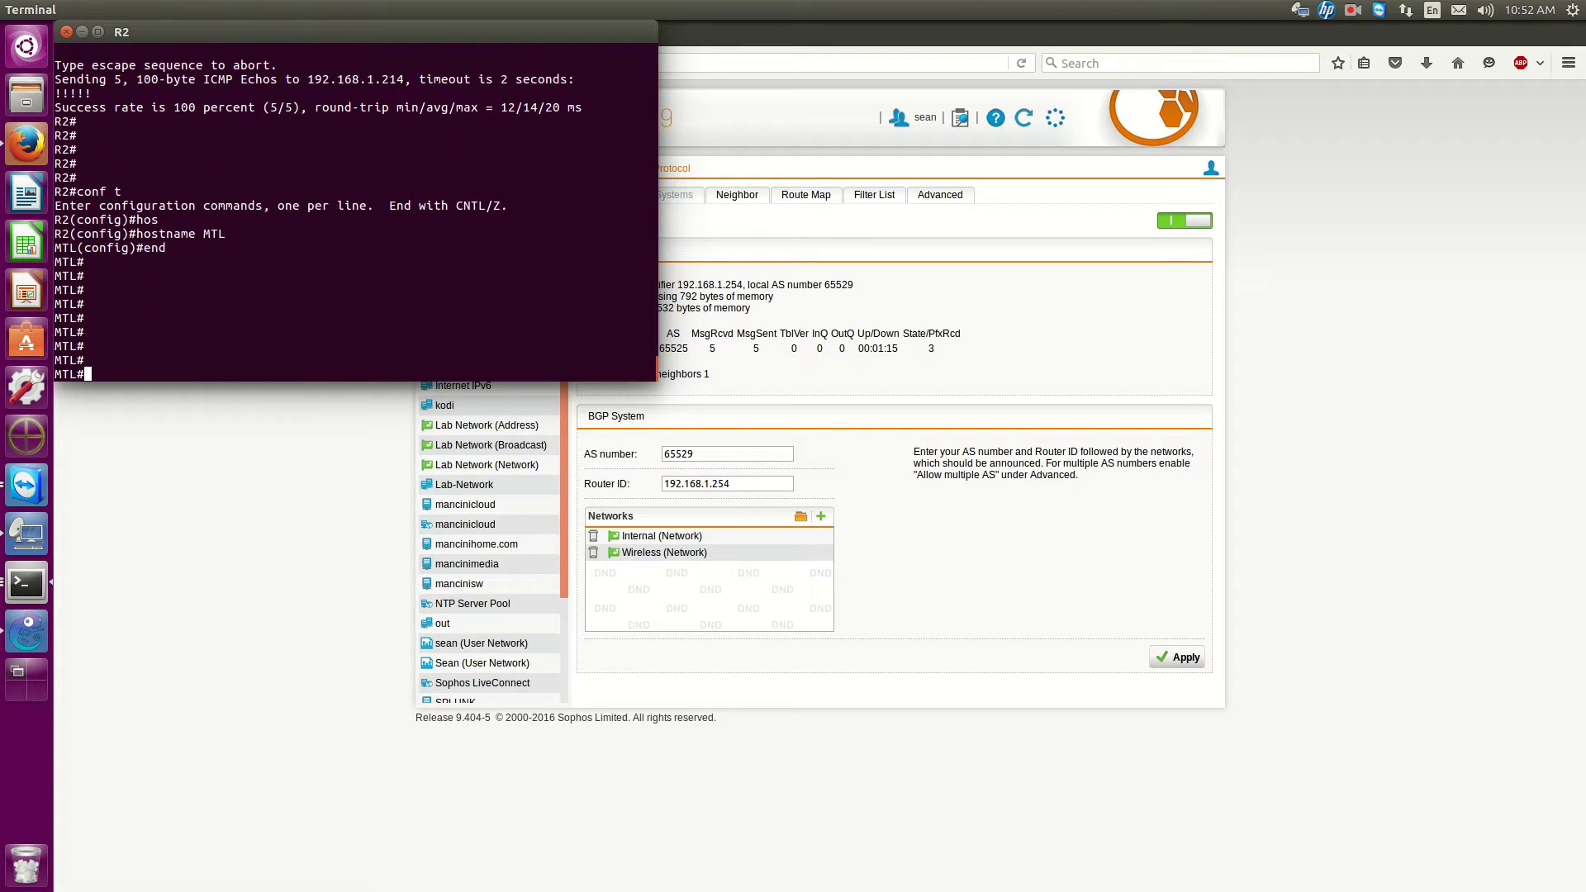
key("Return")
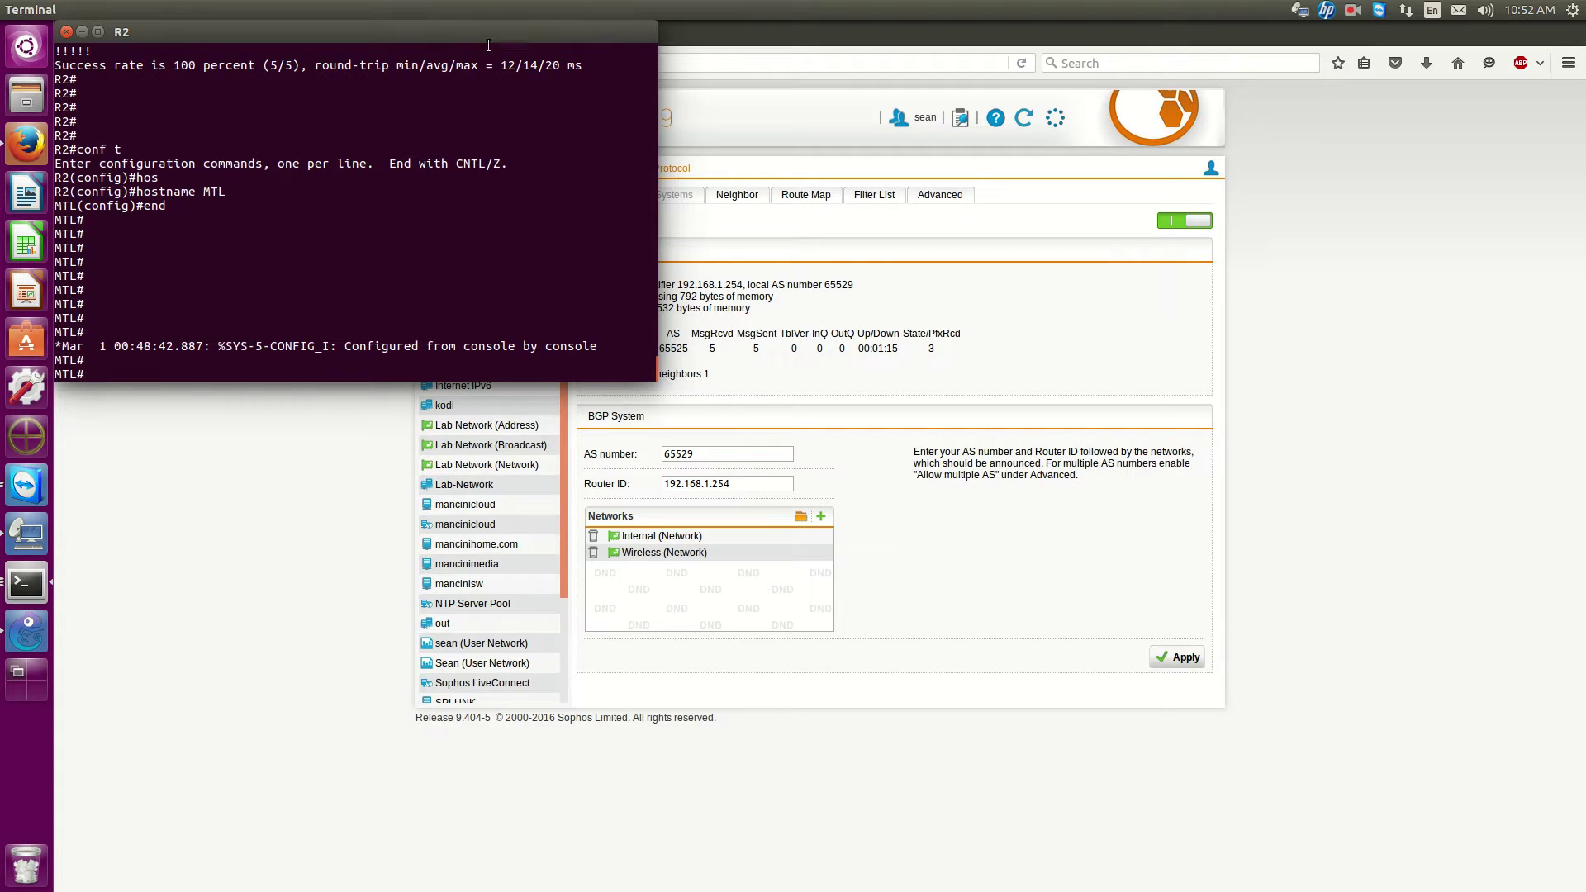
Reposition the router console window over the Sophos WebAdmin page.
left_click_drag(487, 31, 548, 124)
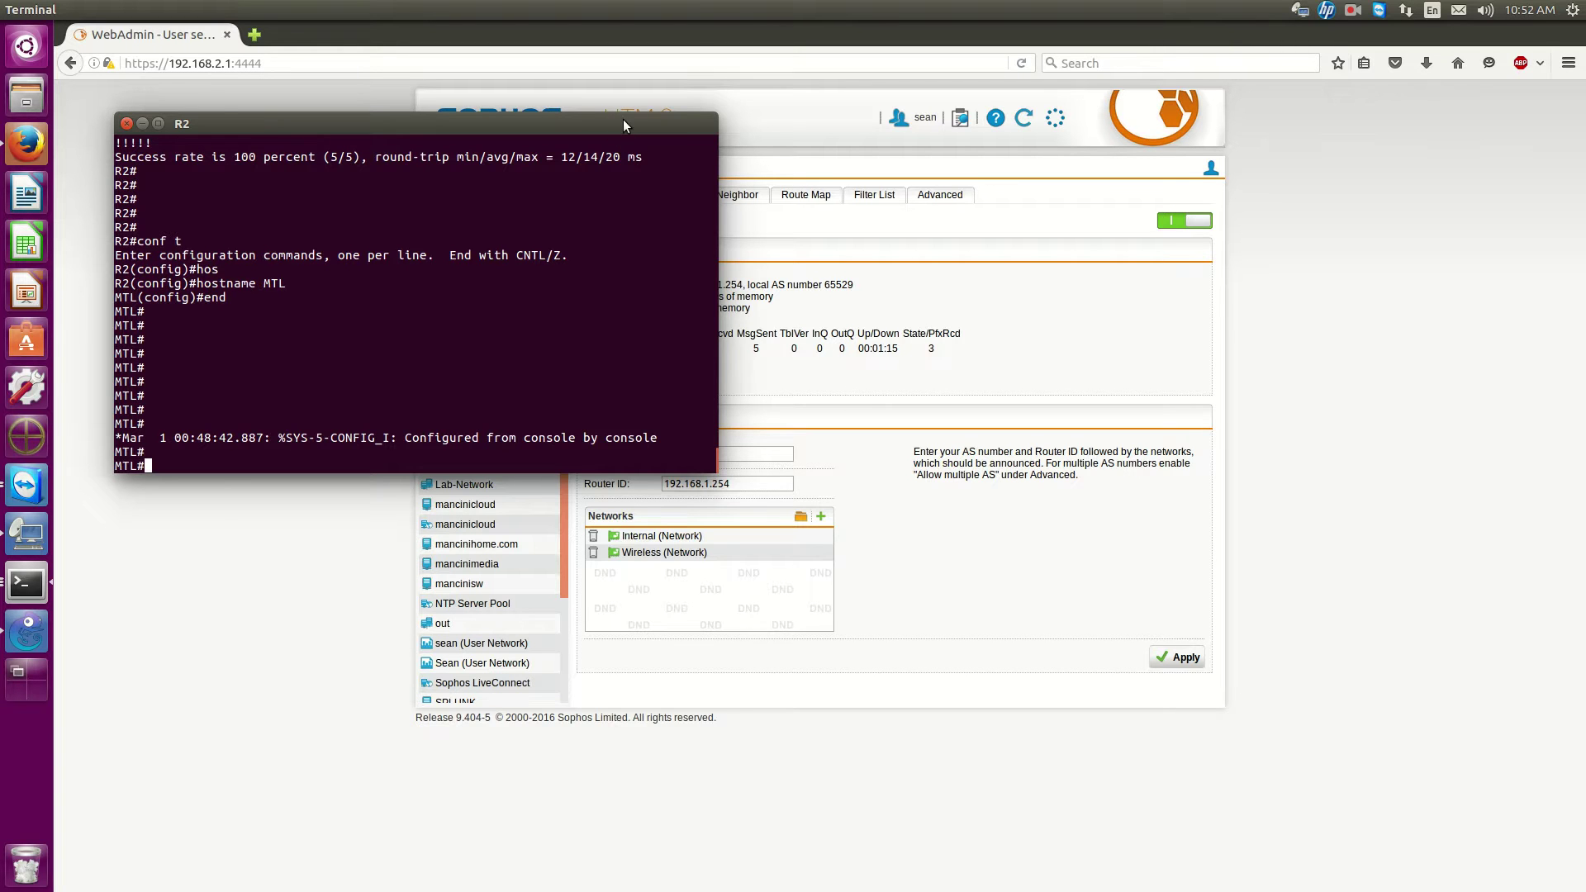
left_click_drag(622, 119, 879, 212)
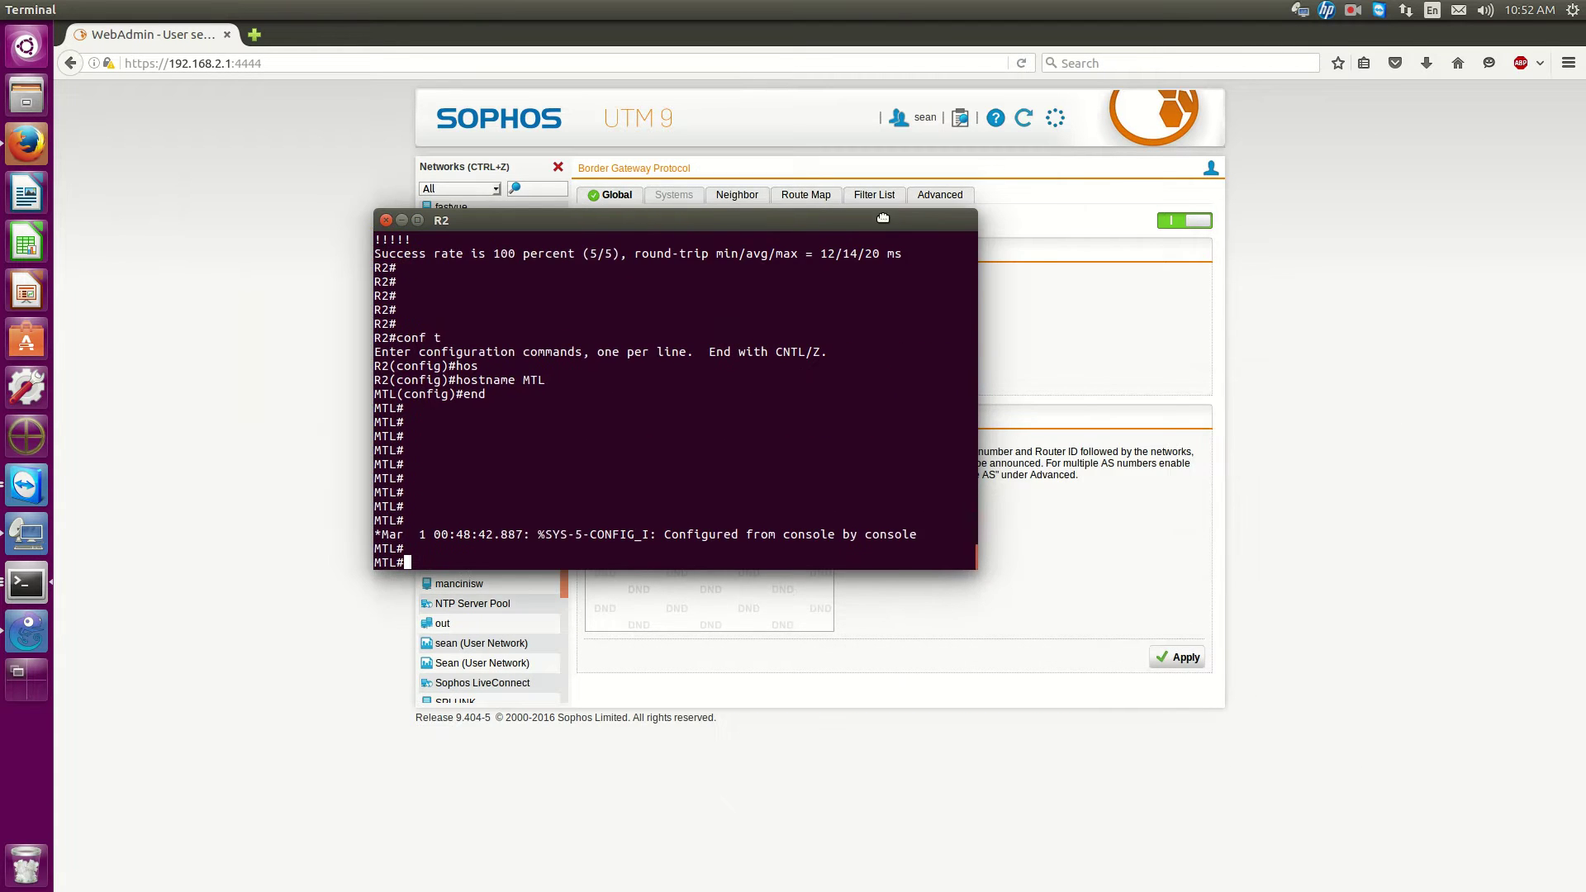
key("Return")
key("Return")
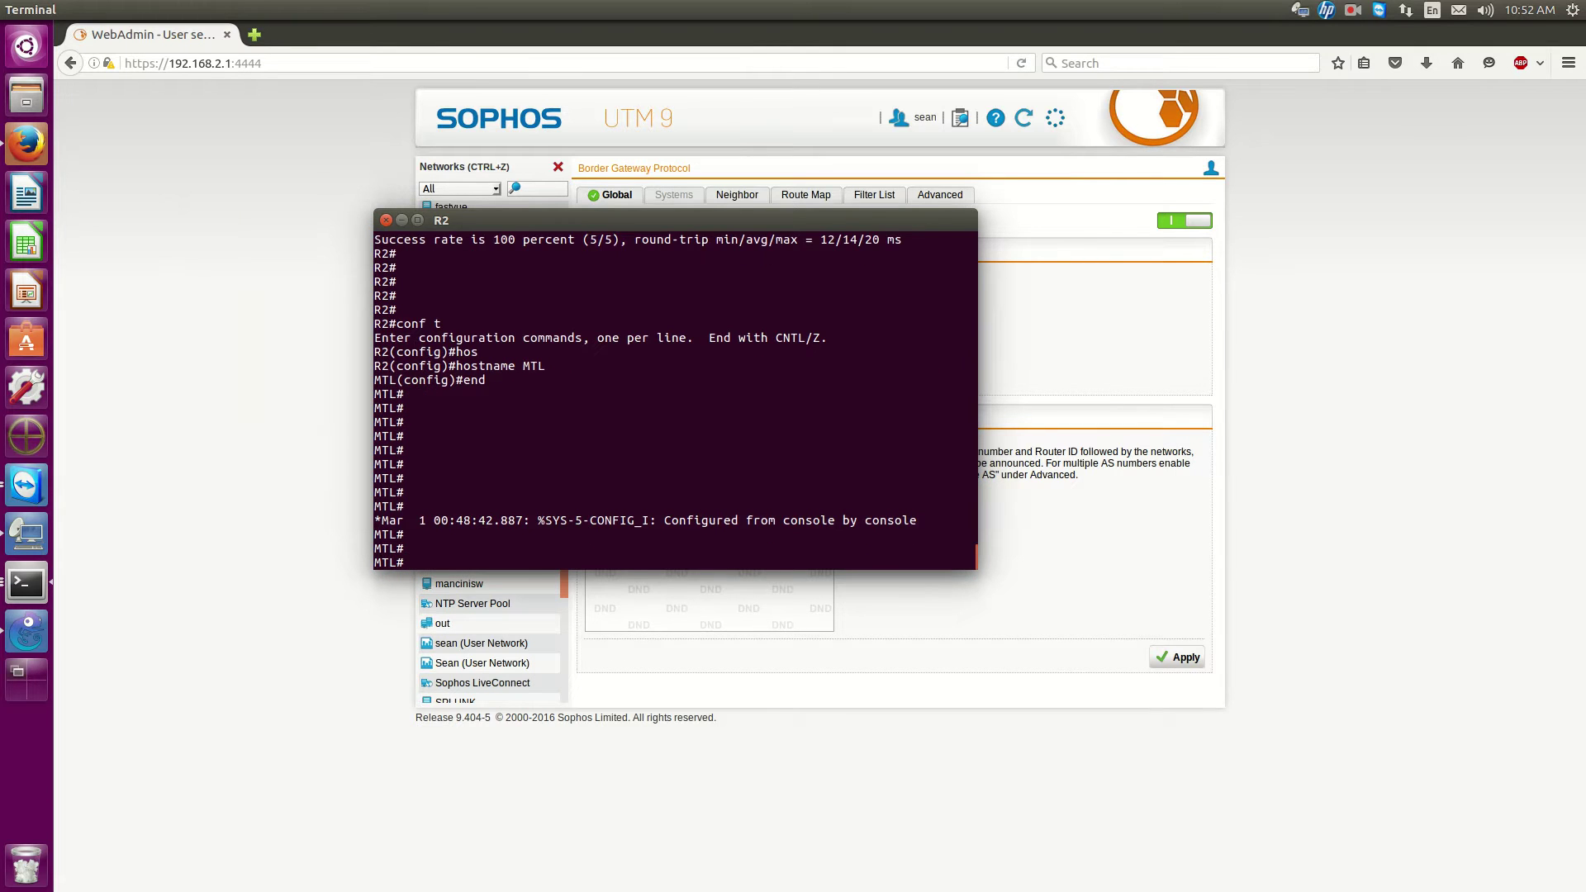
Enable Default-Originate in the TO MTL neighbor's advanced options and save it.
left_click(1301, 469)
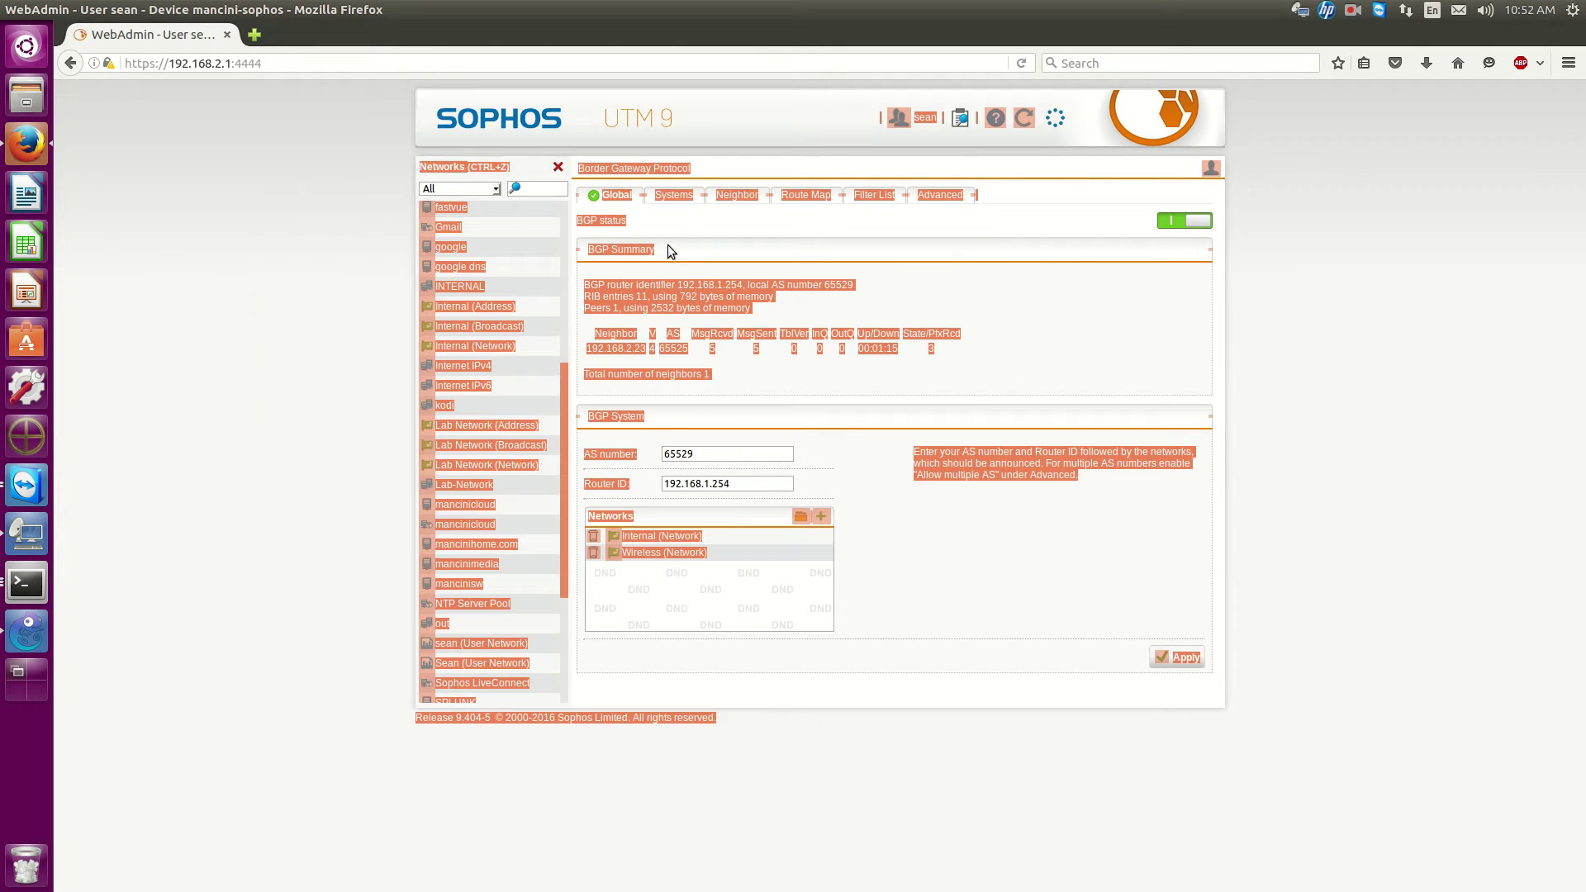
left_click(724, 195)
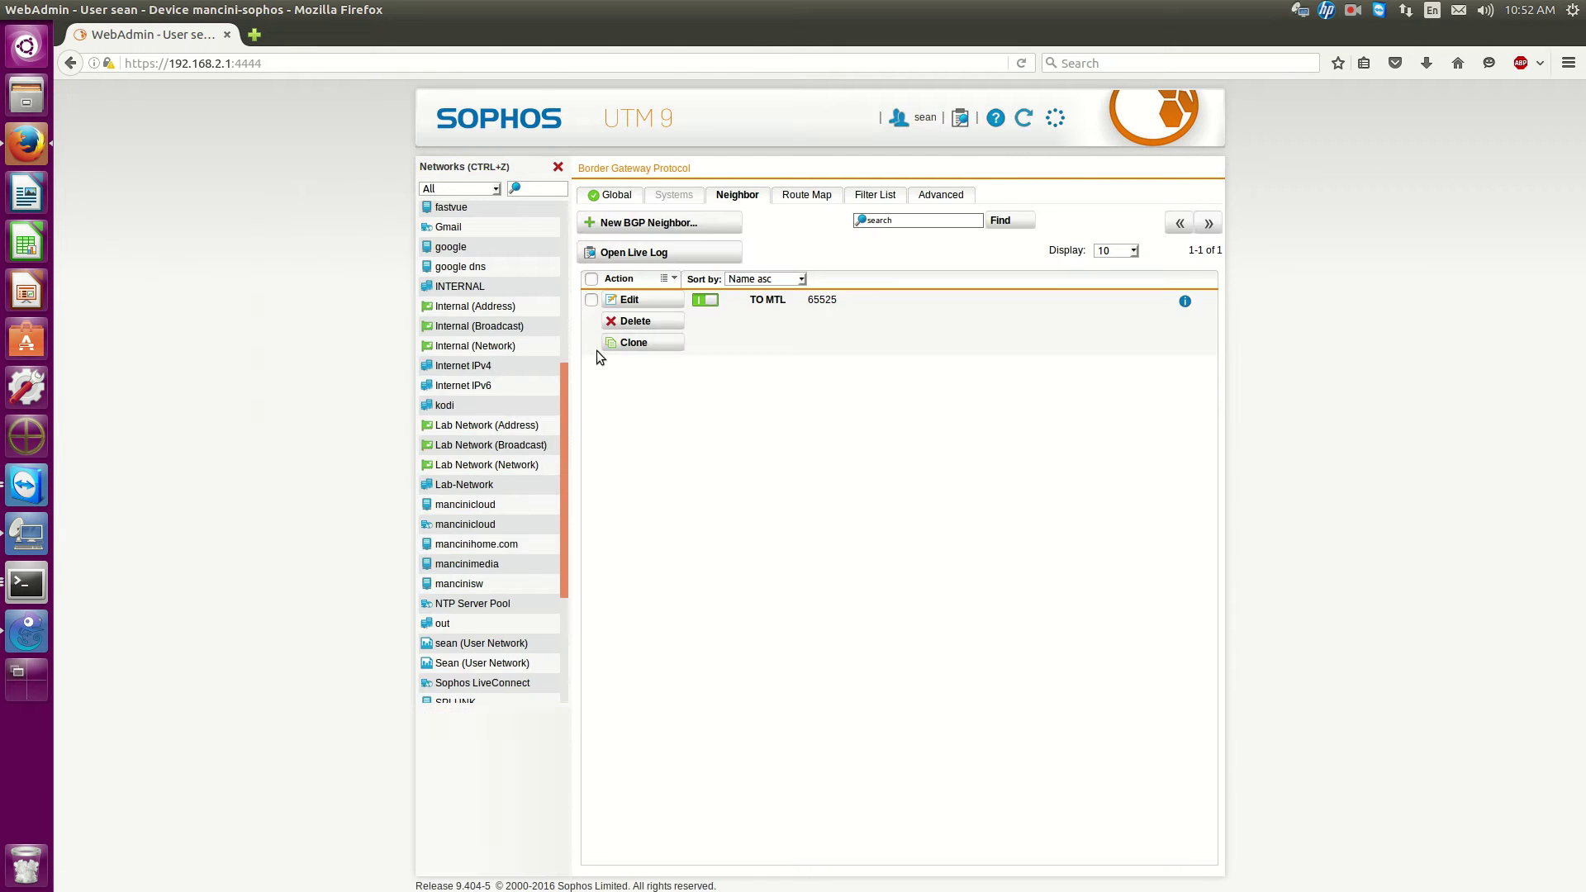
left_click(626, 299)
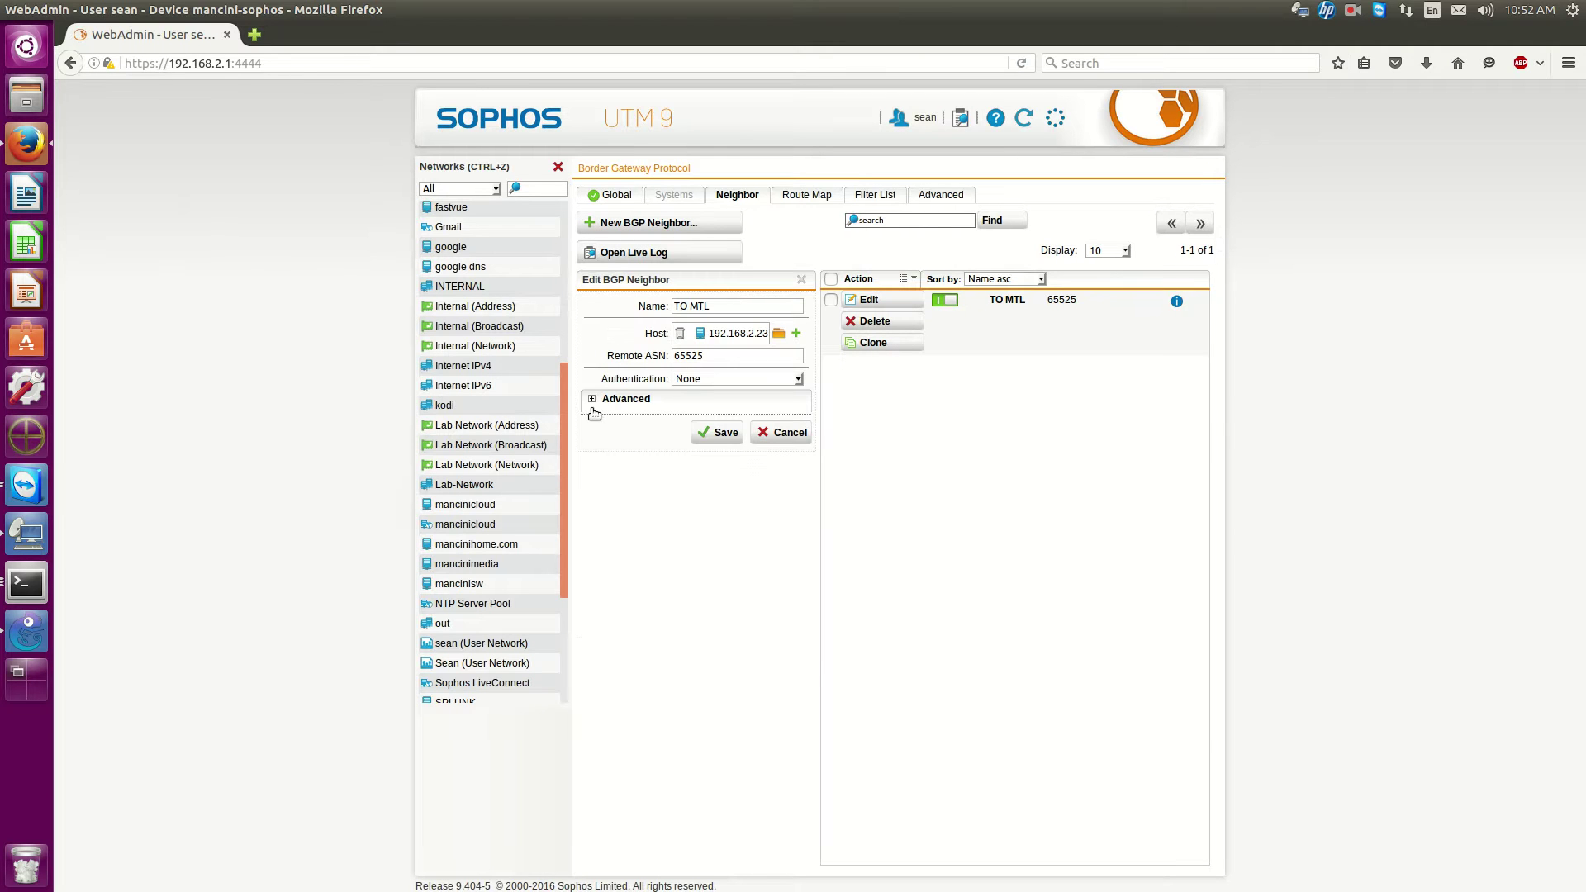
left_click(592, 410)
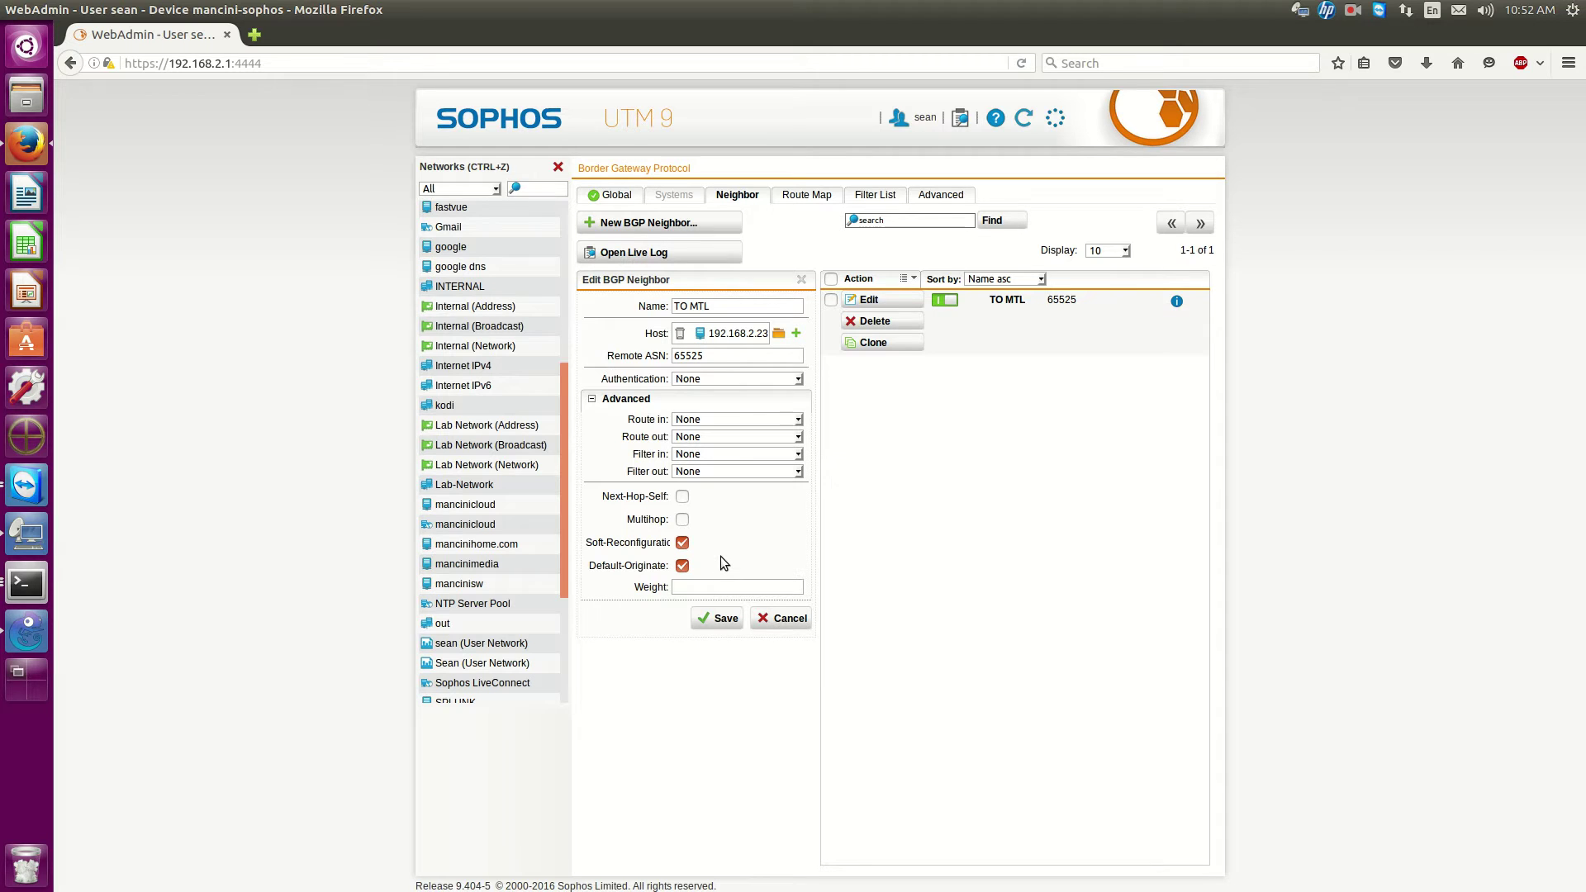
left_click(715, 621)
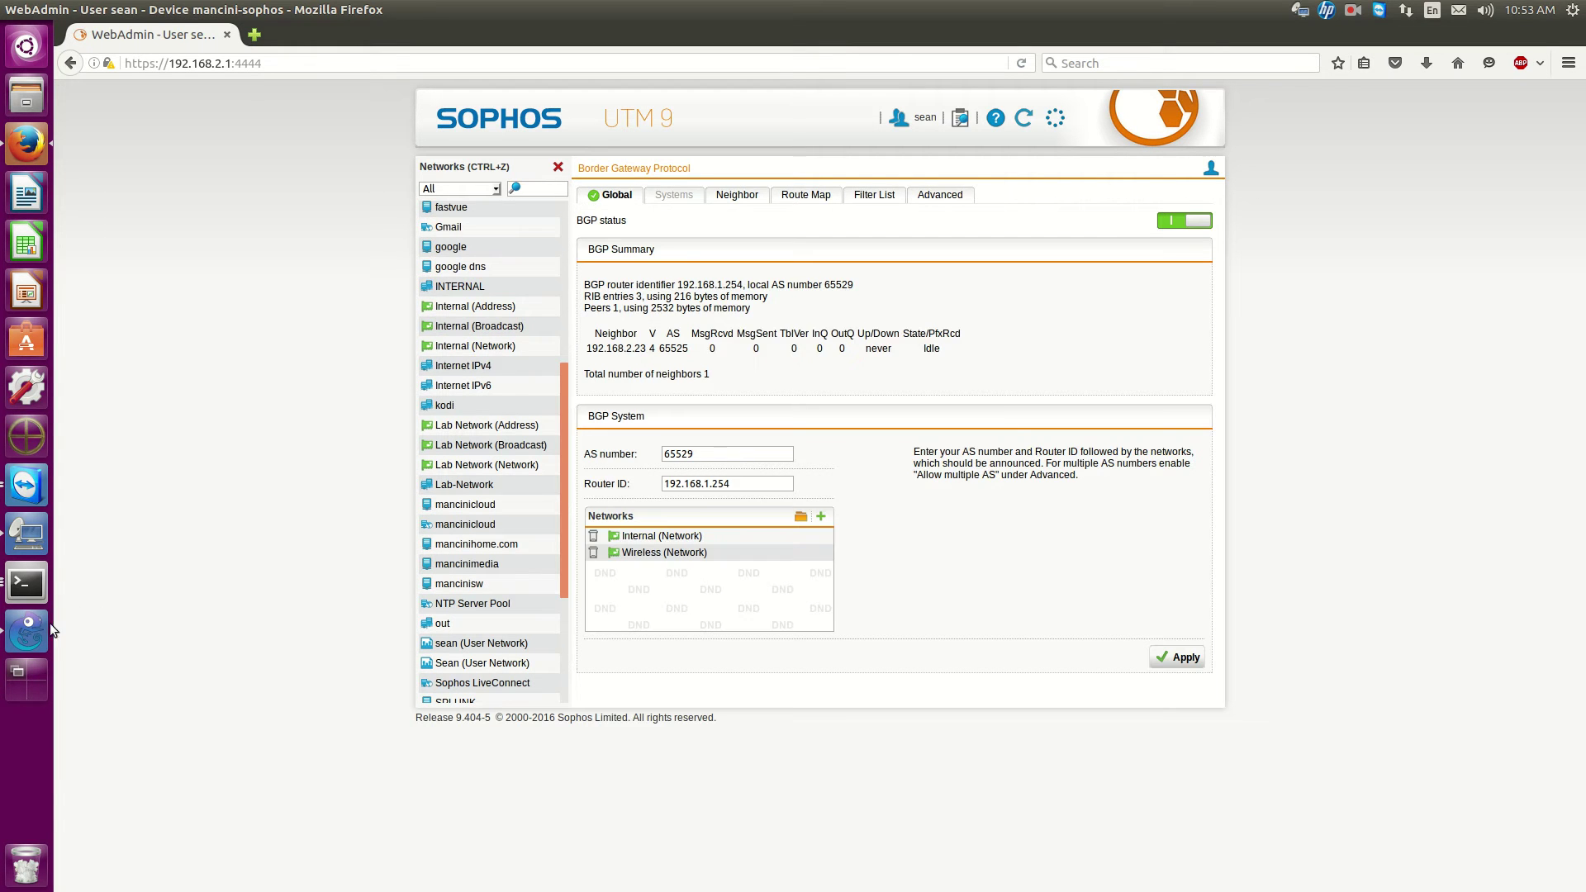
Show MTL's routing table and spot the B* 0.0.0.0/0 default route via 192.168.2.1.
left_click(26, 583)
key("Return")
key("Return")
key("Return")
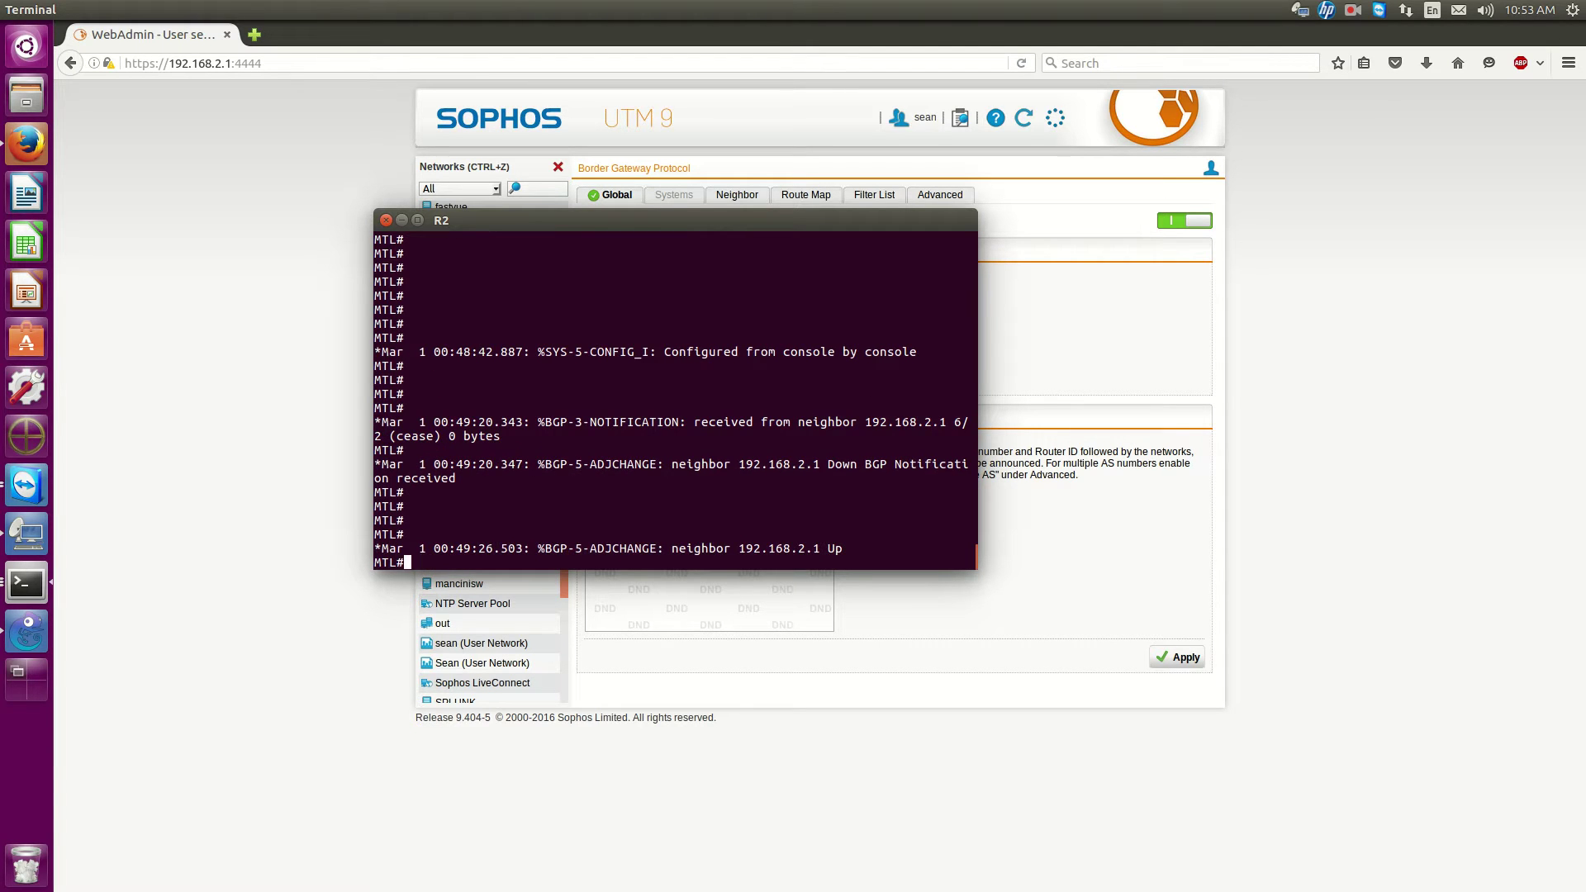
key("Return")
key("Return")
key("Return")
key("Return")
type("sh ip ro")
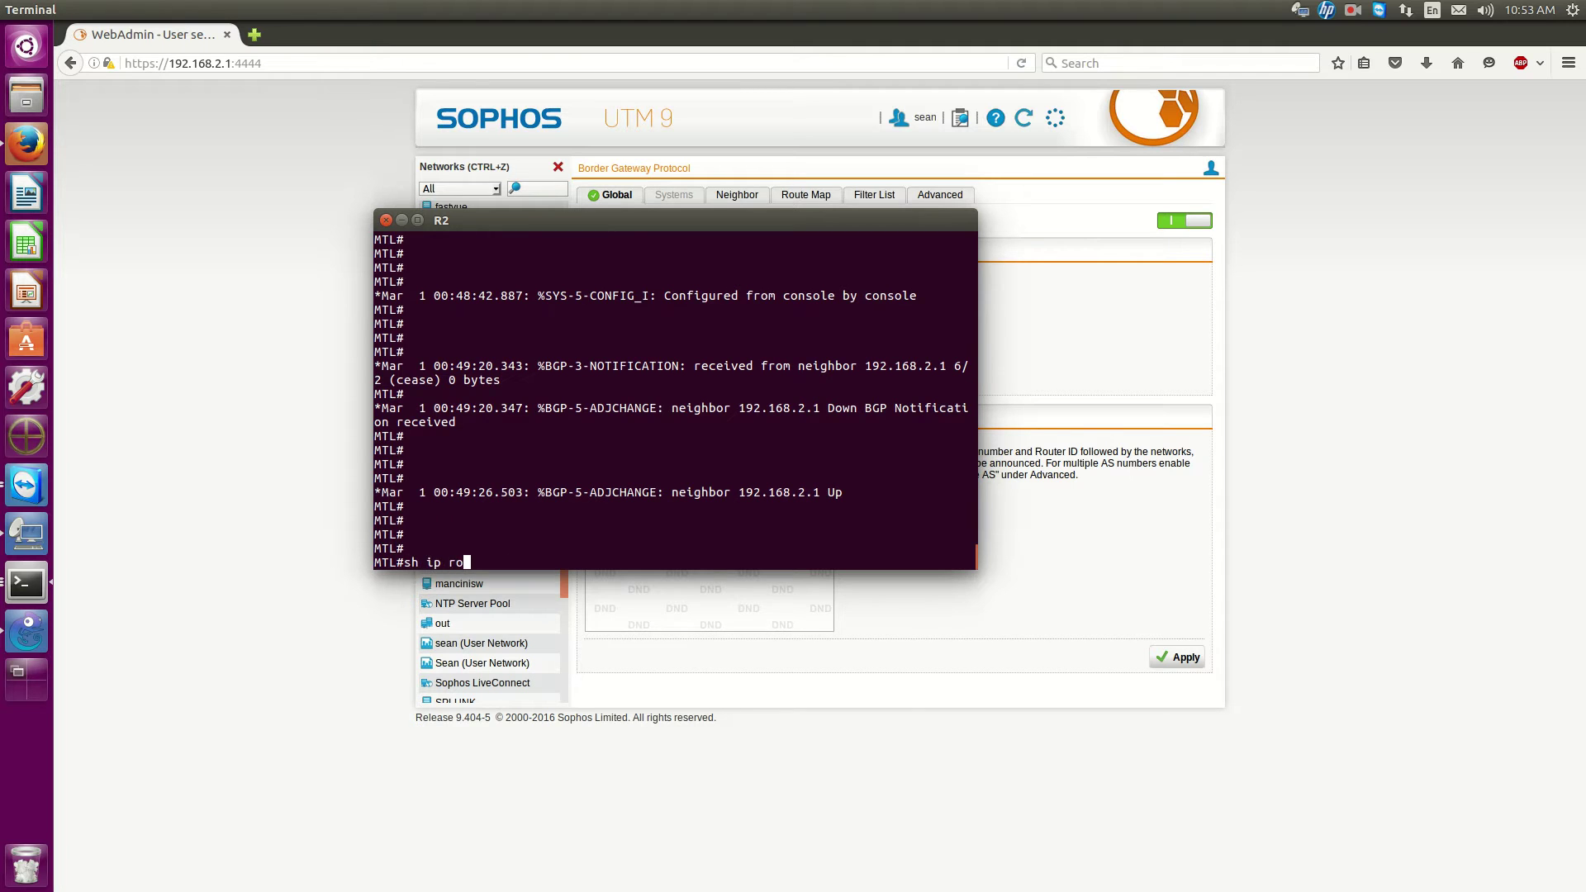
key("Return")
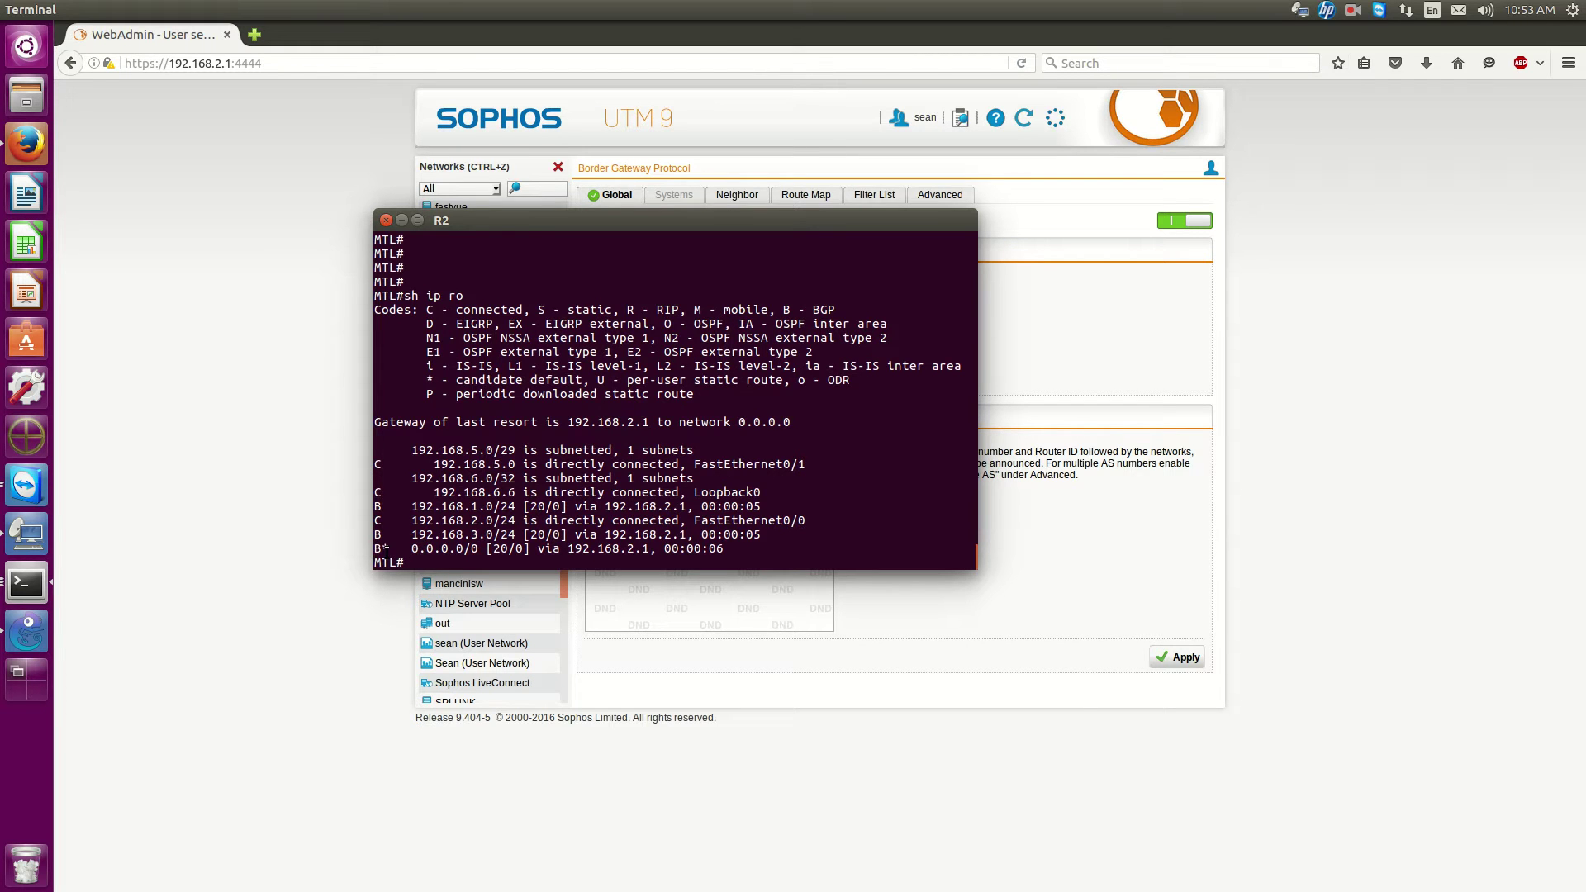
left_click_drag(398, 549, 375, 549)
left_click(501, 520)
Ping 4.2.2.2 from MTL, succeeding 5/5, and move the console aside.
type("ping 4.2.2.2")
key("Return")
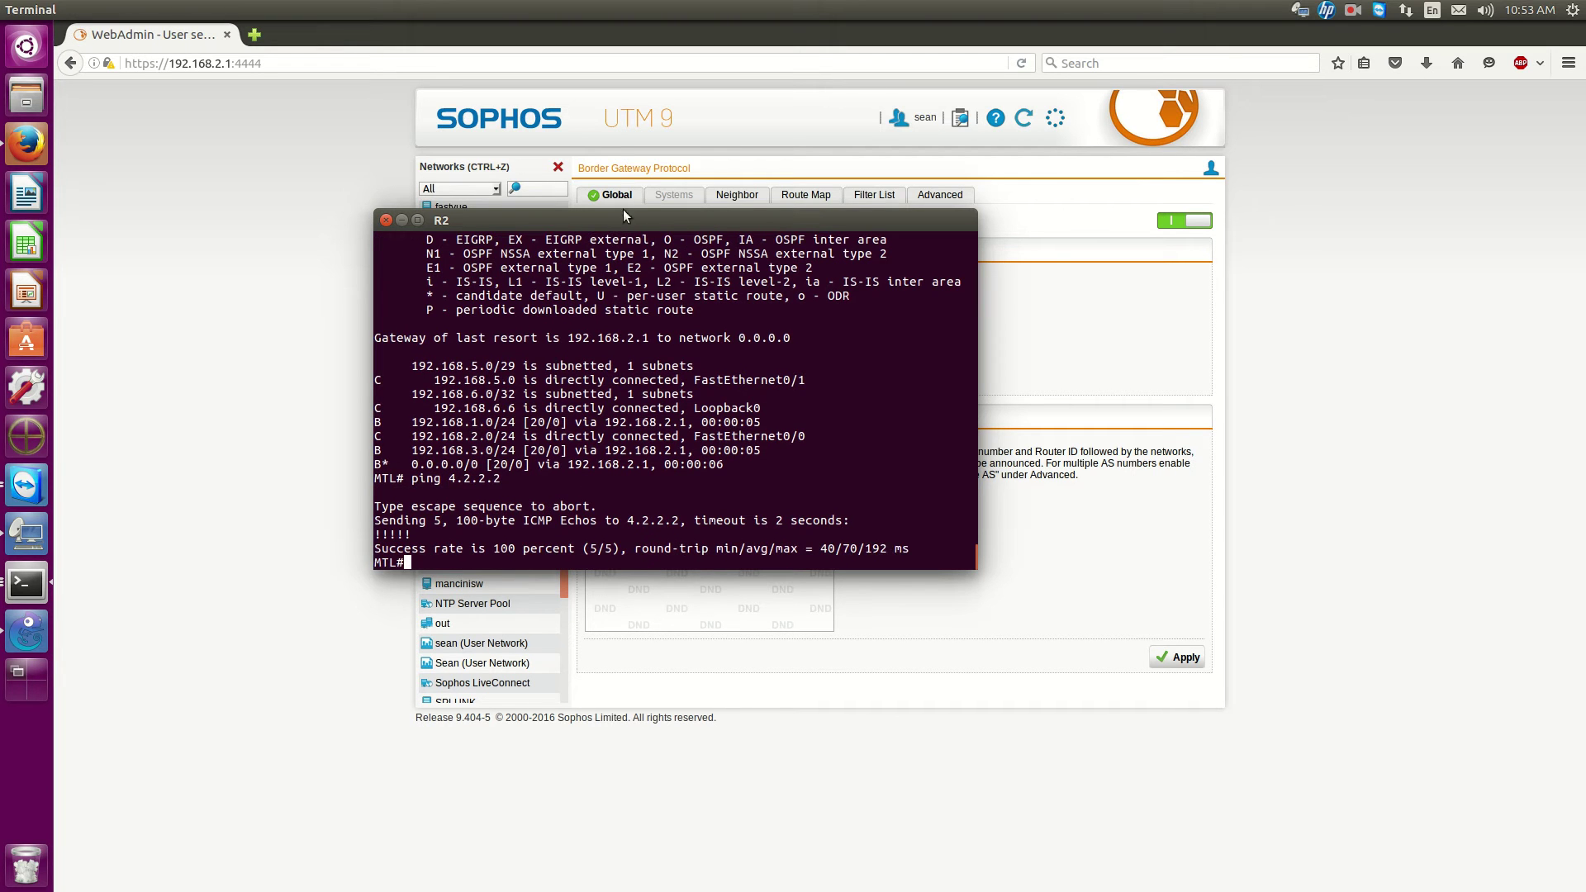
left_click_drag(618, 223, 1196, 207)
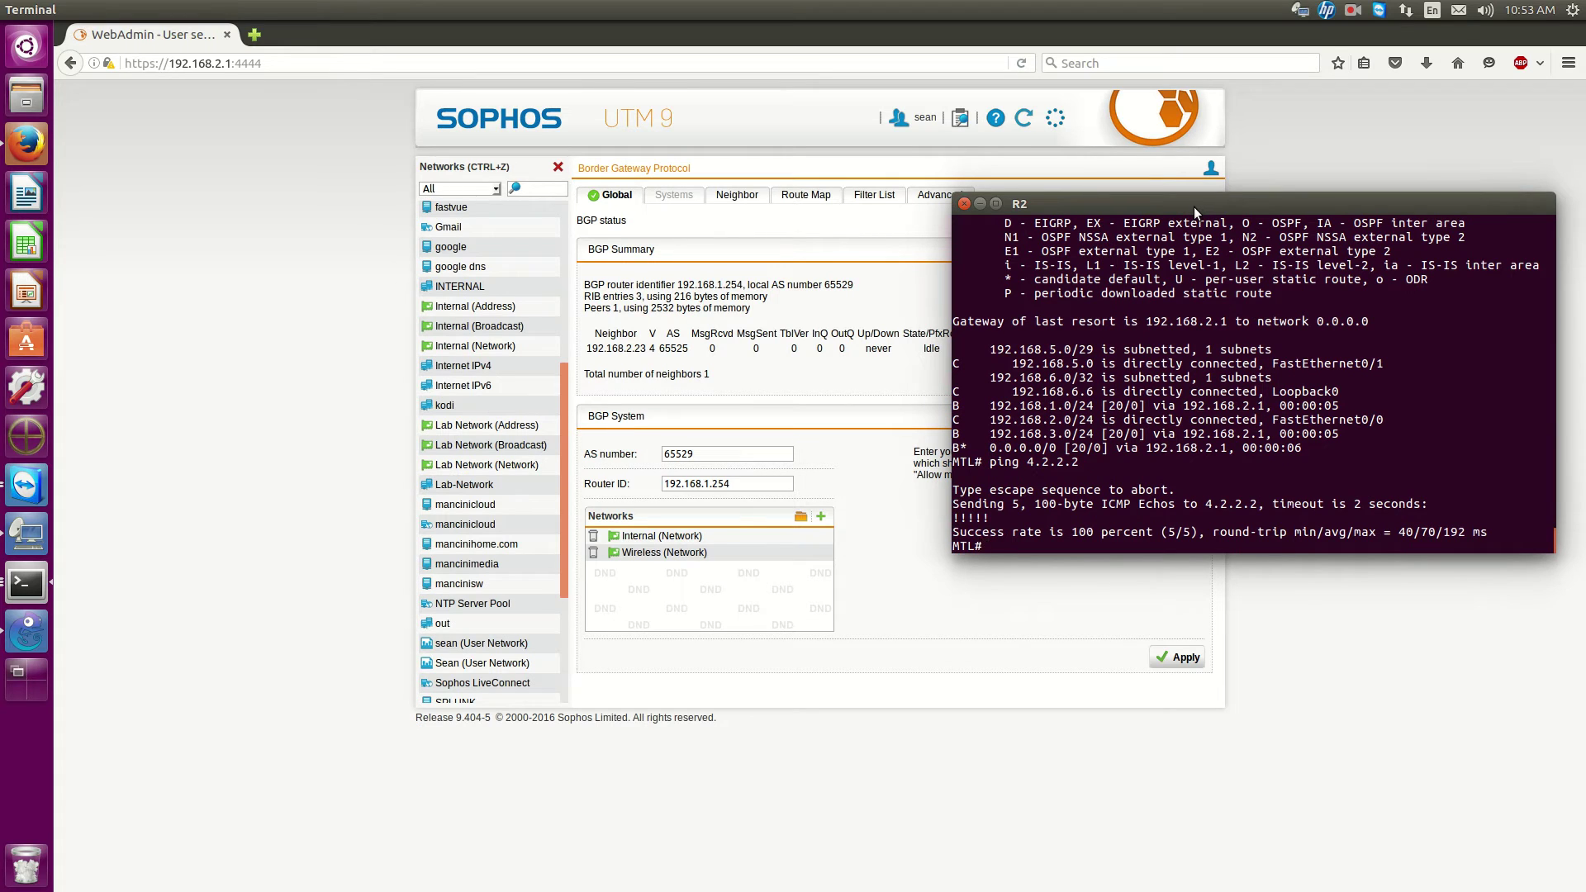